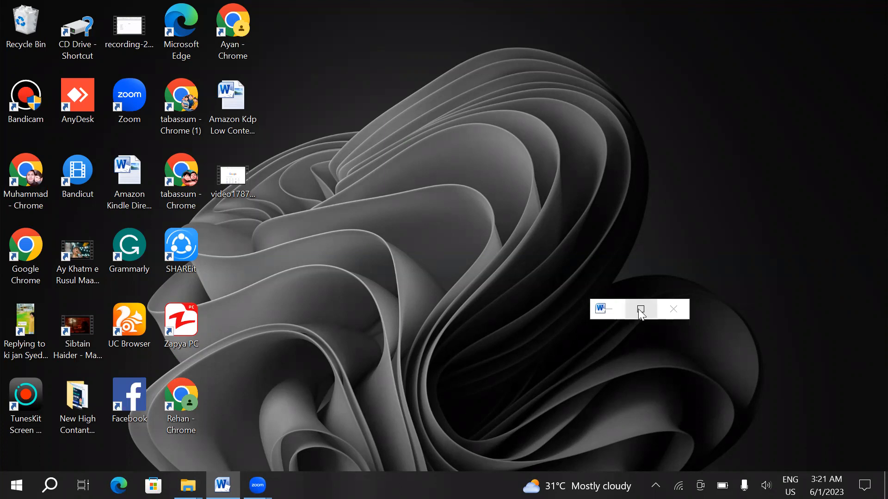
- Open the Word course outline and review the KDP Book Publishing basics and process overview topics under Module 1
left_click(641, 310)
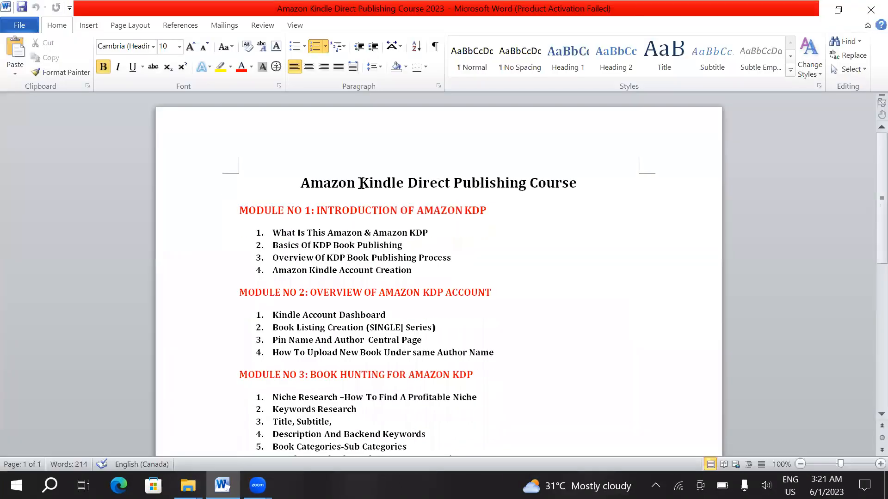
scroll(374, 165, "down", 1)
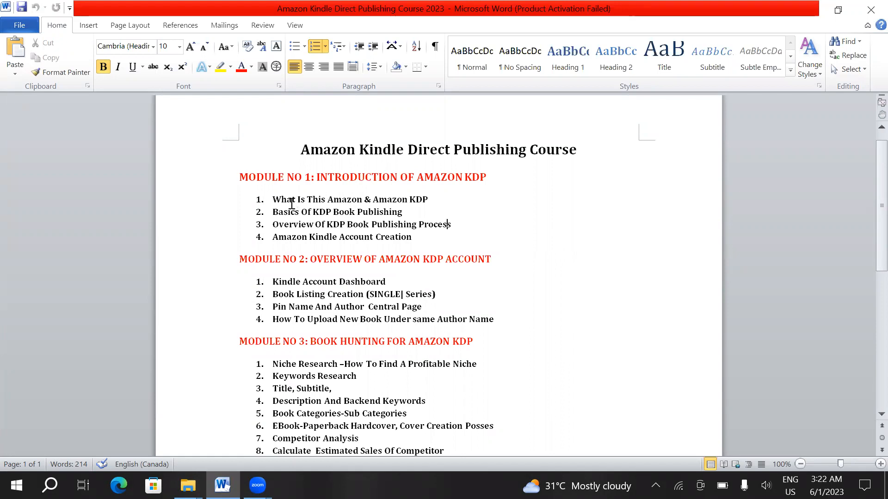
left_click_drag(271, 212, 415, 214)
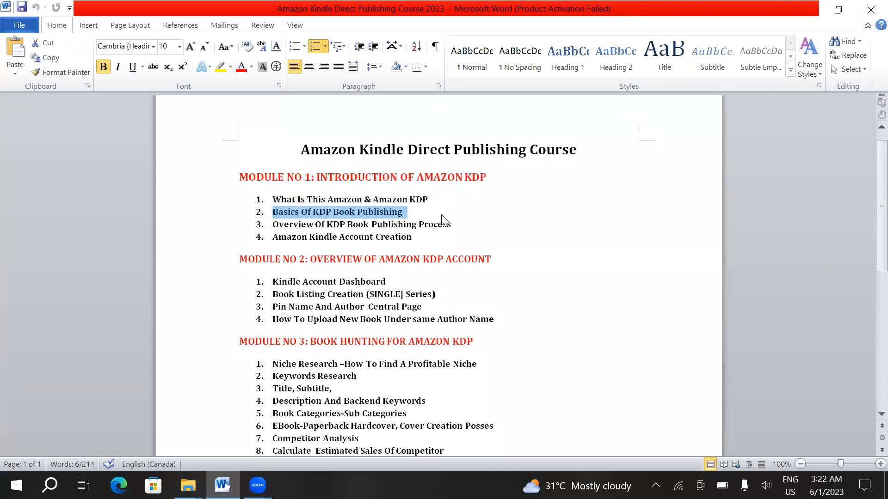
left_click_drag(274, 224, 381, 223)
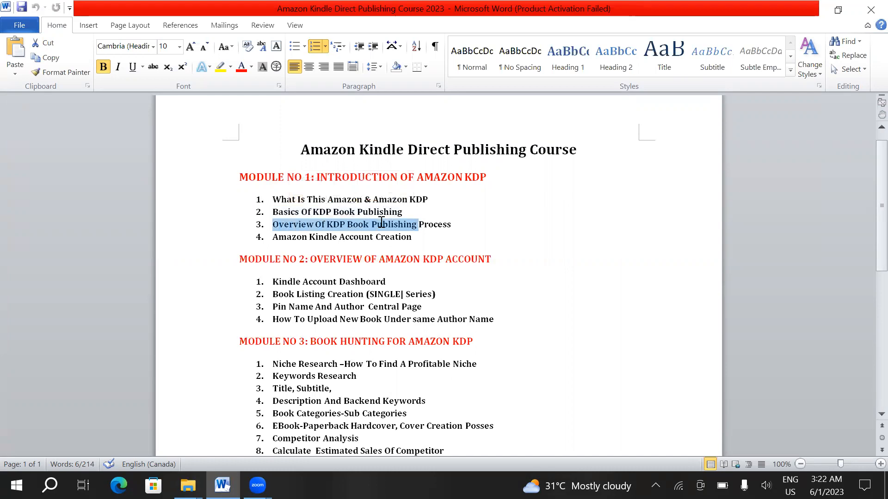
left_click(452, 224)
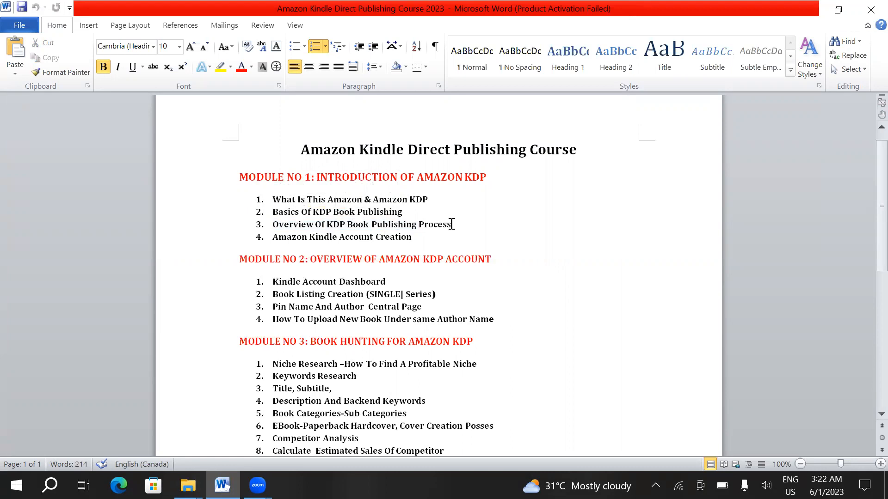
left_click_drag(451, 224, 283, 214)
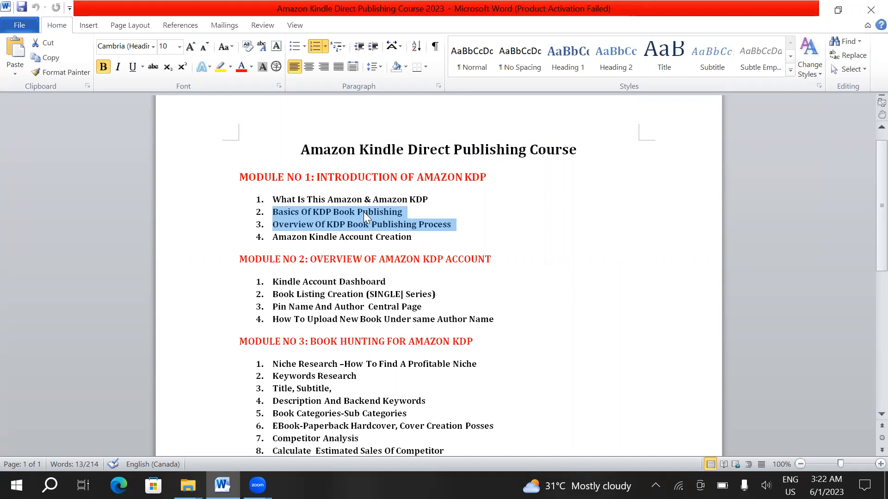
- Shrink the Word window and switch to Chrome by launching its profile shortcut from the desktop
left_click(837, 11)
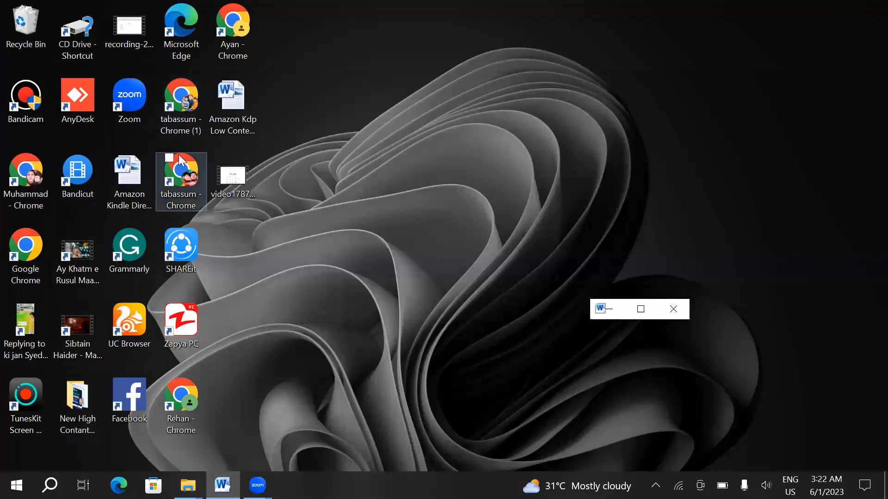
left_click(26, 175)
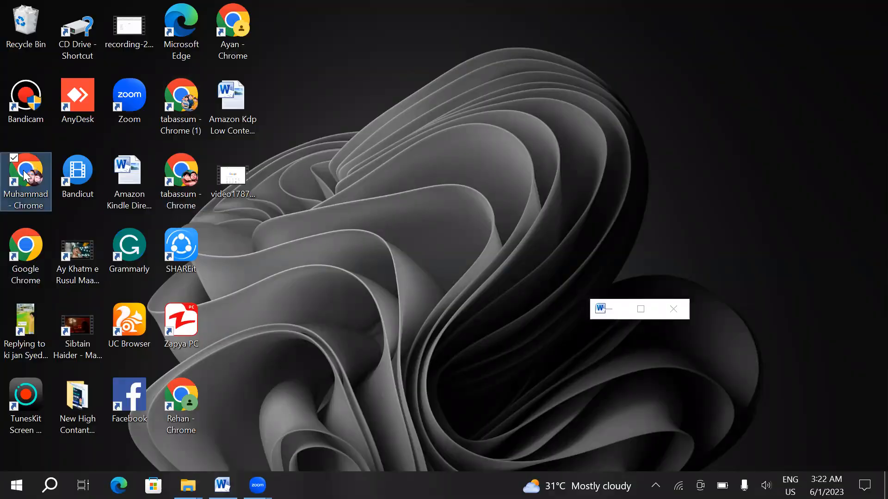
double_click(24, 176)
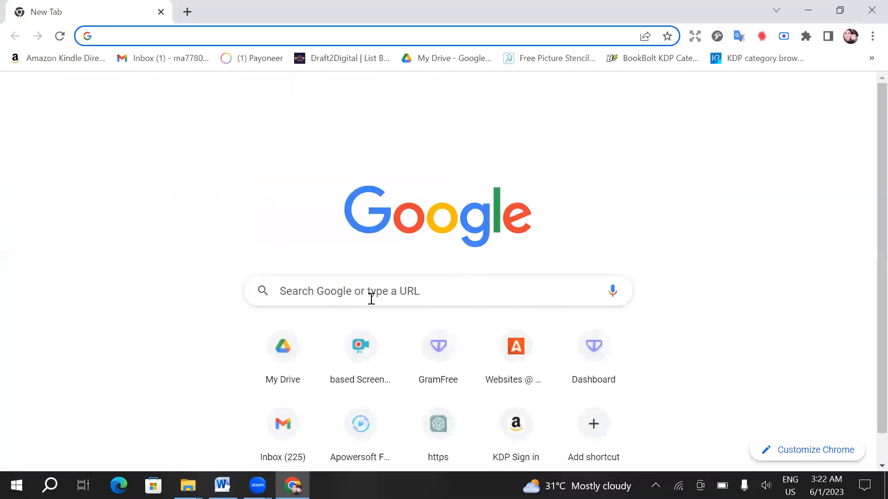
left_click(348, 290)
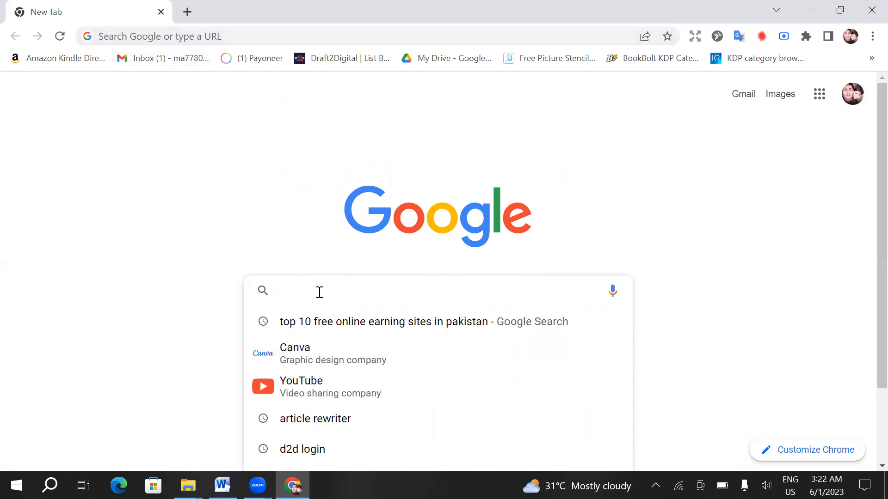
type("amaz")
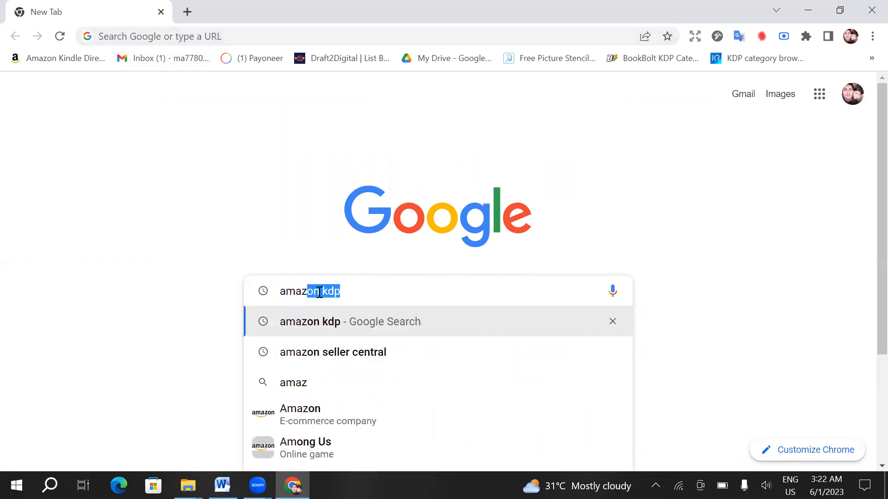
type("on")
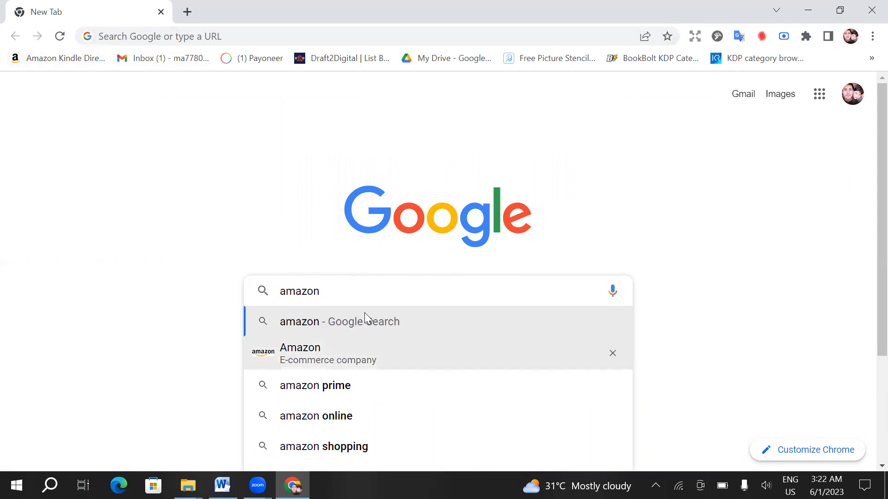
type("kdp")
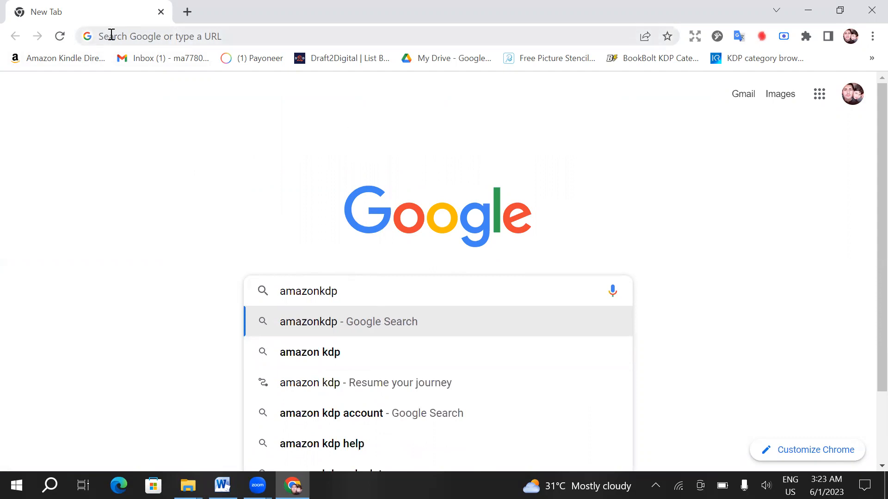
- Open the bookmarked Amazon Kindle Direct Publishing sign-in page and minimize that browser window
left_click(75, 59)
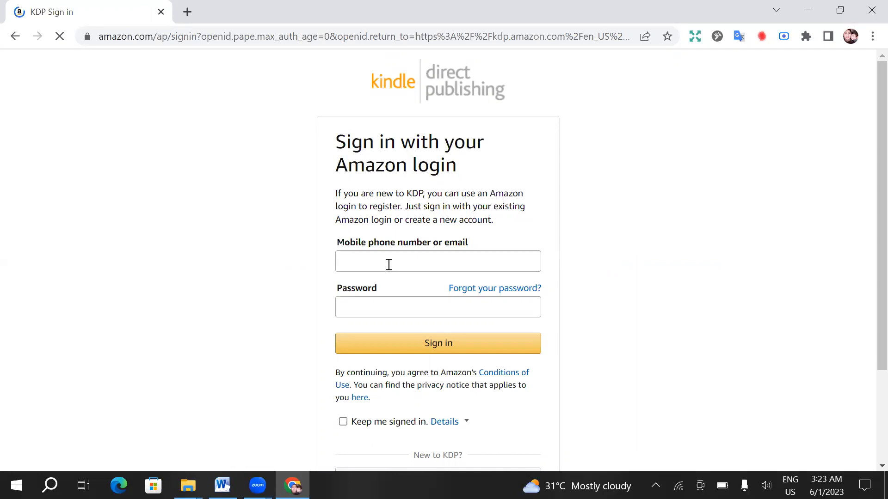
left_click(809, 11)
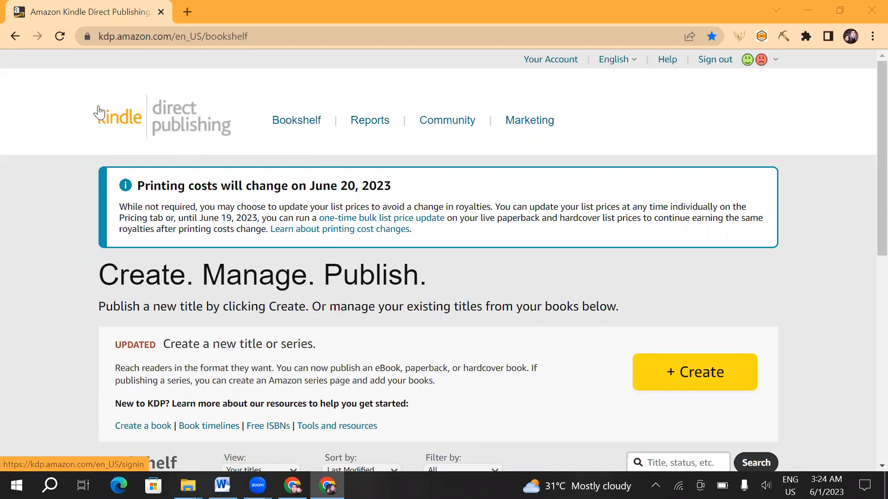
- Examine the KDP Bookshelf page, including its notices, the new-title section and the listed books
left_click(287, 118)
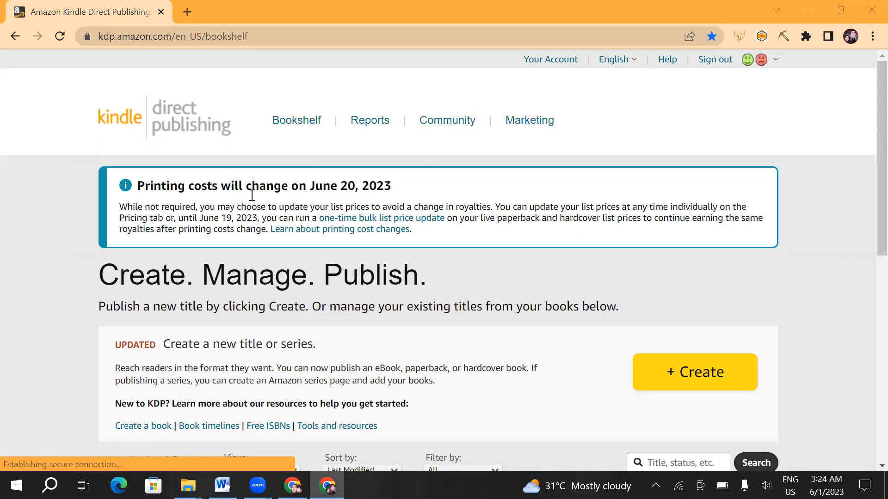
scroll(226, 204, "down", 1)
scroll(223, 203, "up", 1)
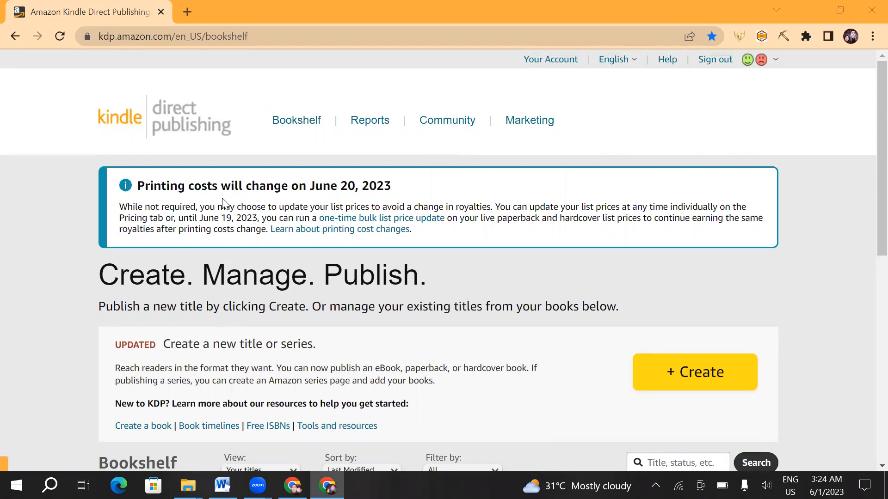
scroll(222, 199, "down", 3)
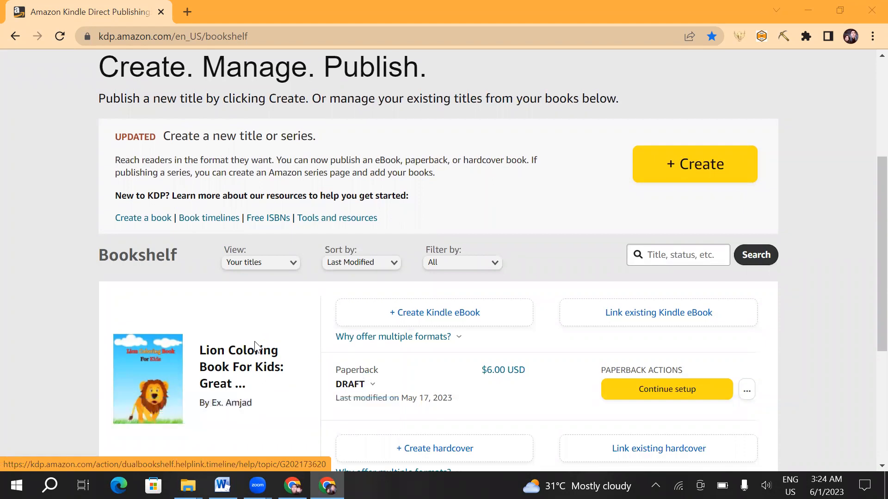
mouse_move(363, 384)
scroll(297, 333, "down", 1)
scroll(302, 319, "up", 1)
scroll(367, 282, "up", 4)
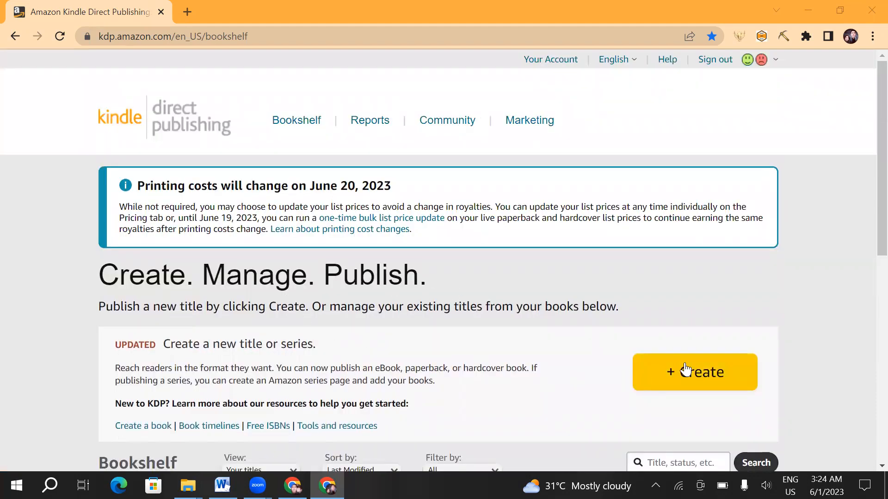
- Start creating a new title from the Bookshelf's Create. Manage. Publish. section
left_click_drag(98, 277, 419, 277)
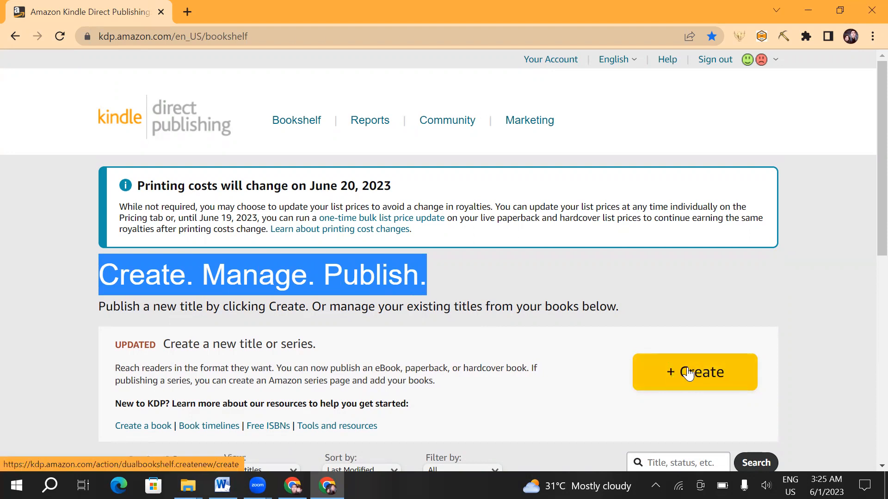
left_click(671, 374)
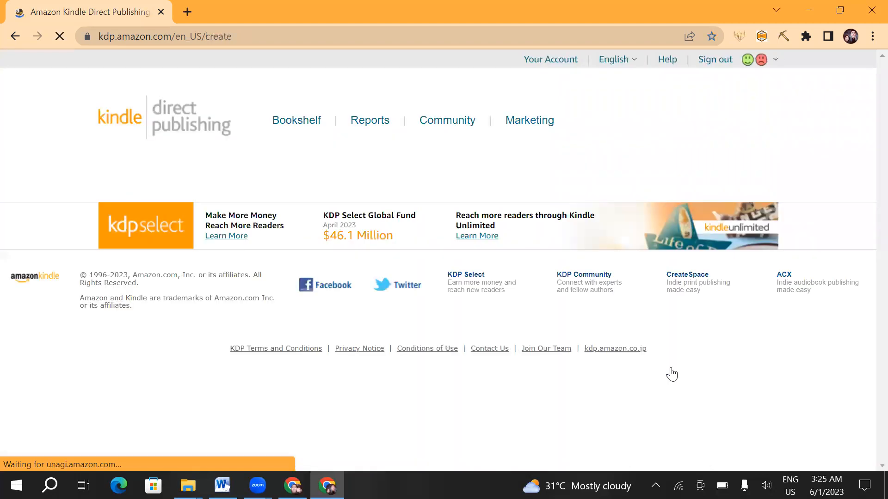
- Review the four creation options offered for a new title: Kindle eBook, Paperback, Hardcover and Series page
scroll(386, 259, "down", 1)
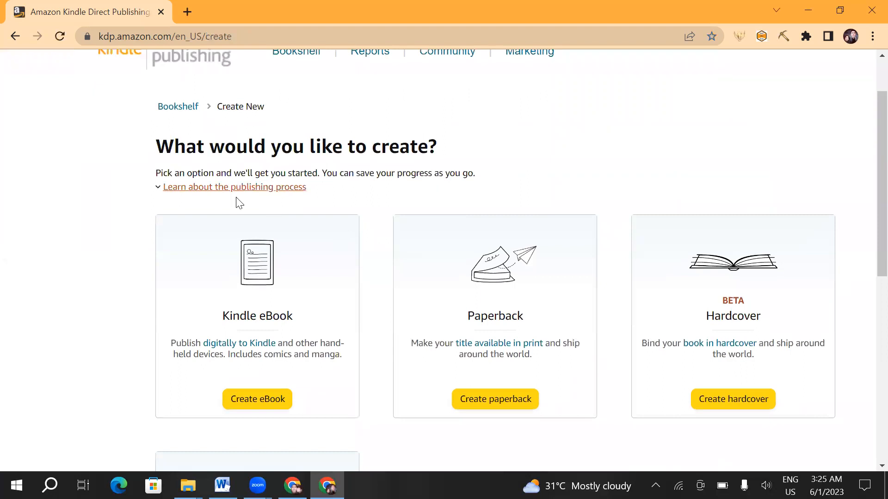
scroll(231, 196, "up", 1)
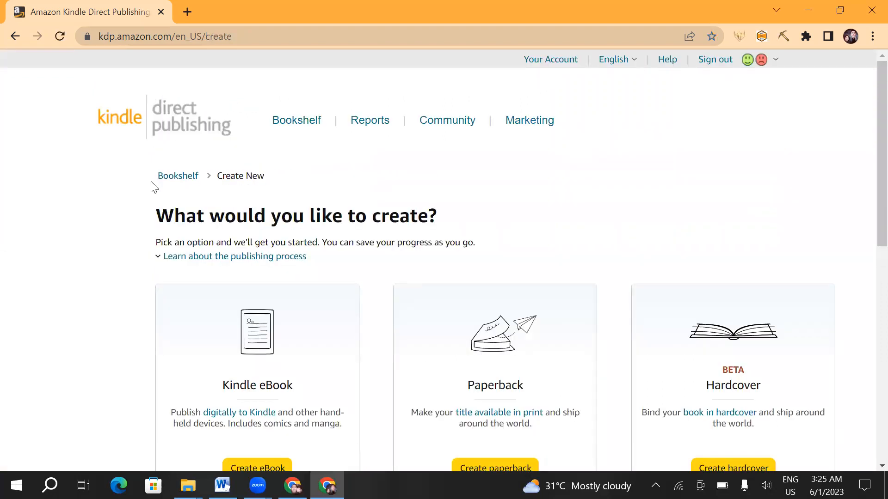
left_click_drag(149, 222, 364, 223)
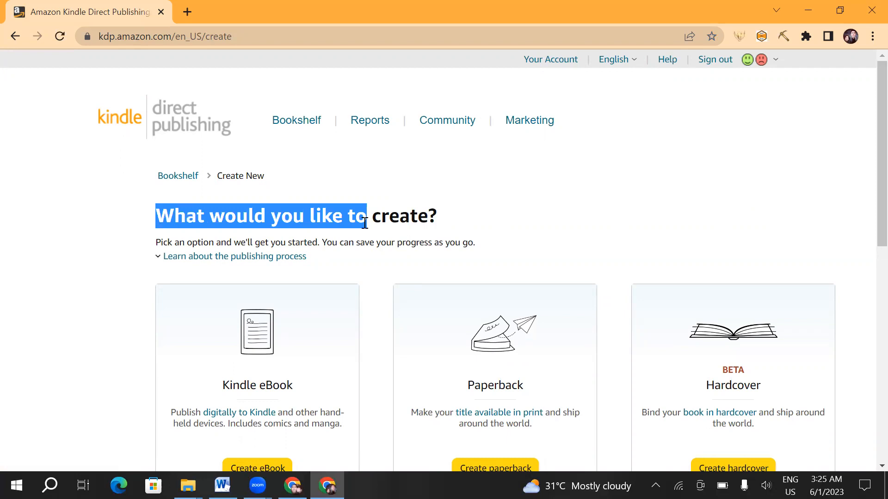
scroll(181, 317, "down", 1)
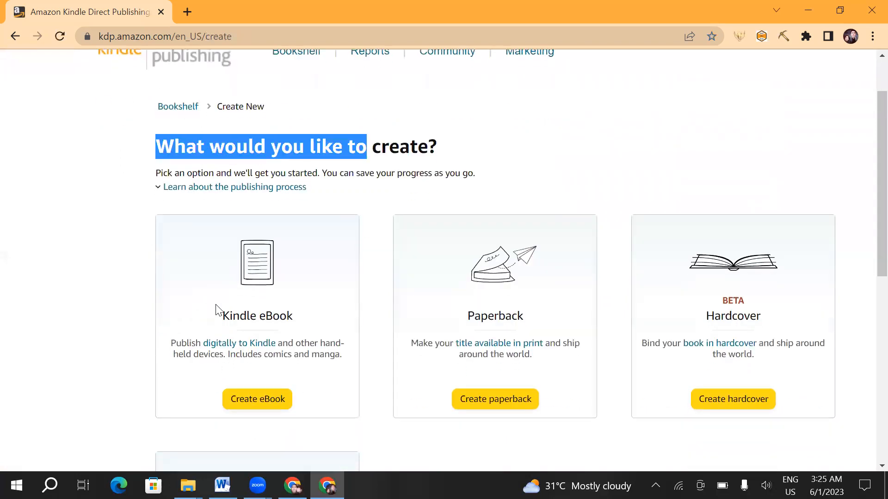
scroll(224, 318, "down", 3)
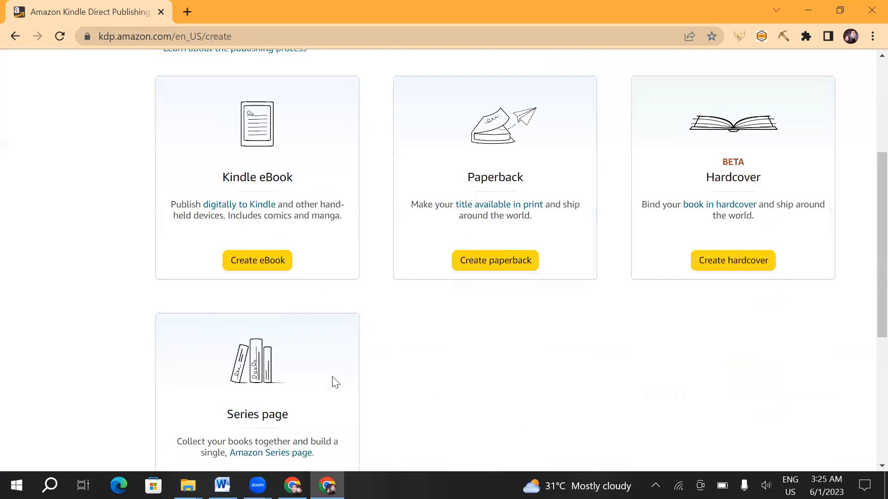
scroll(307, 341, "down", 2)
scroll(307, 340, "up", 2)
left_click_drag(211, 180, 299, 179)
left_click_drag(464, 174, 550, 177)
left_click_drag(694, 174, 754, 170)
mouse_move(225, 414)
left_mouse_down()
mouse_move(292, 417)
mouse_move(218, 418)
left_mouse_up()
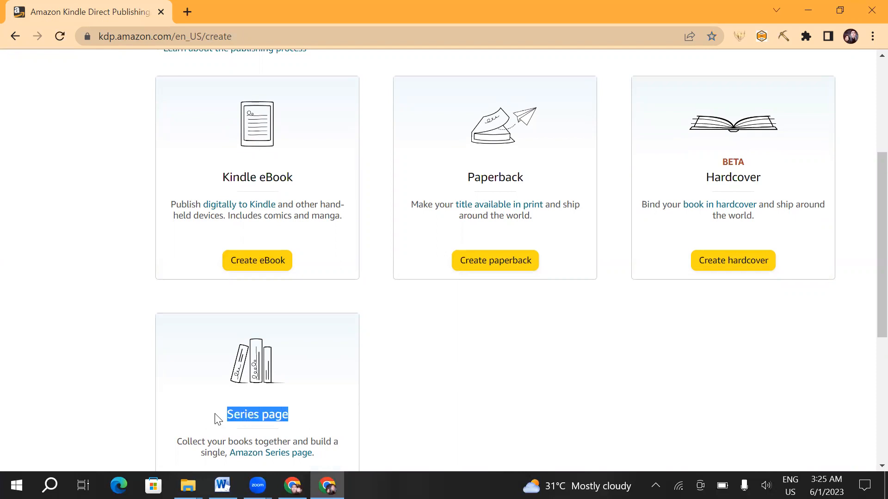
- Compare the Kindle eBook, Paperback and Hardcover formats by highlighting each format's name on its card
scroll(218, 417, "up", 5)
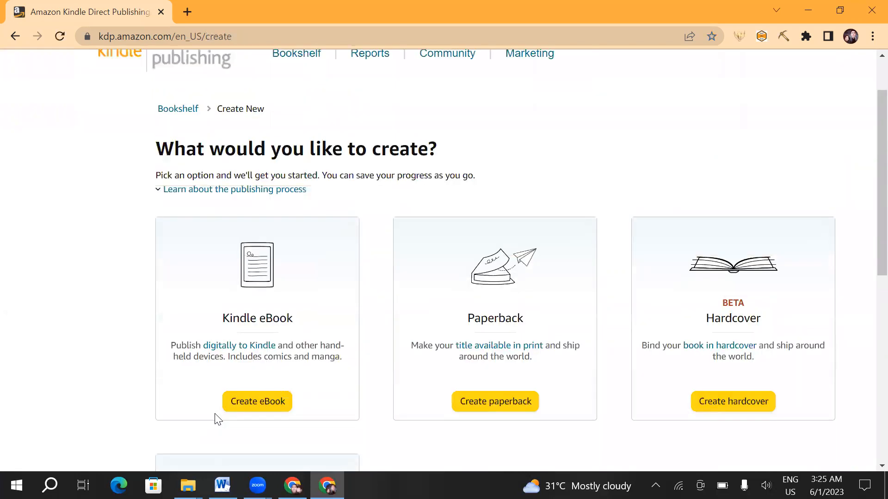
left_click_drag(227, 388, 224, 390)
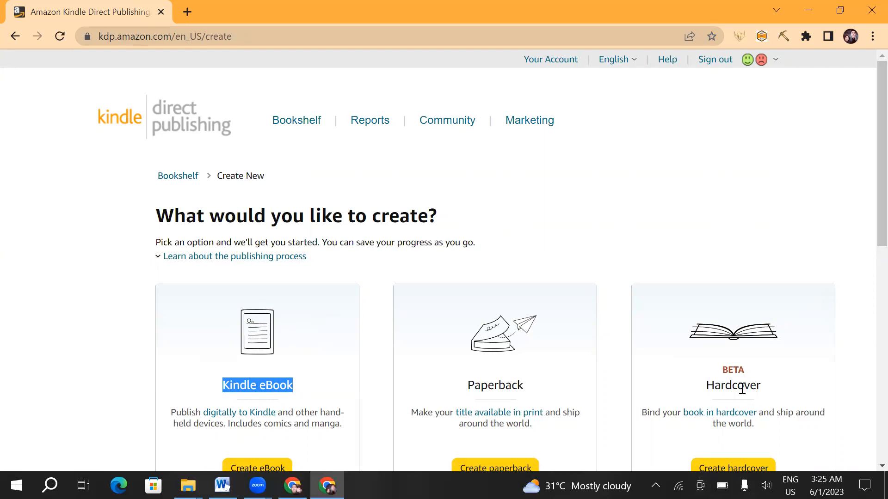
left_click_drag(764, 390, 715, 386)
scroll(250, 355, "down", 1)
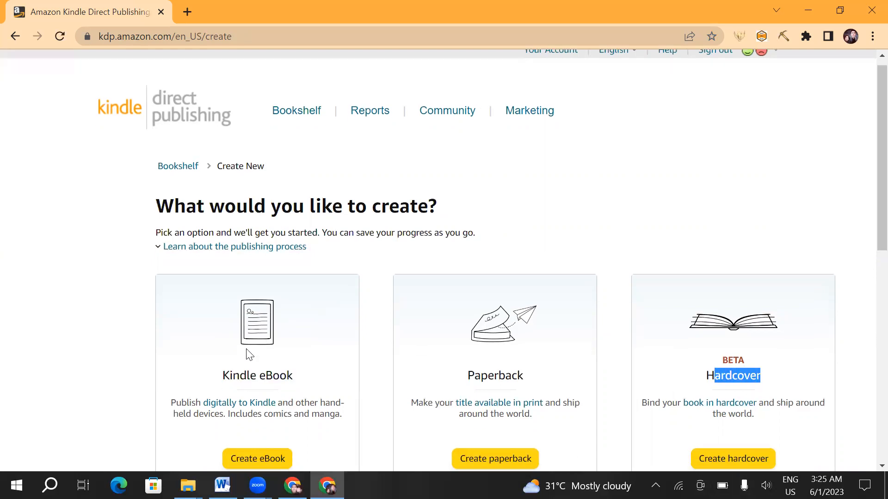
left_click(299, 323)
left_click_drag(299, 323, 209, 321)
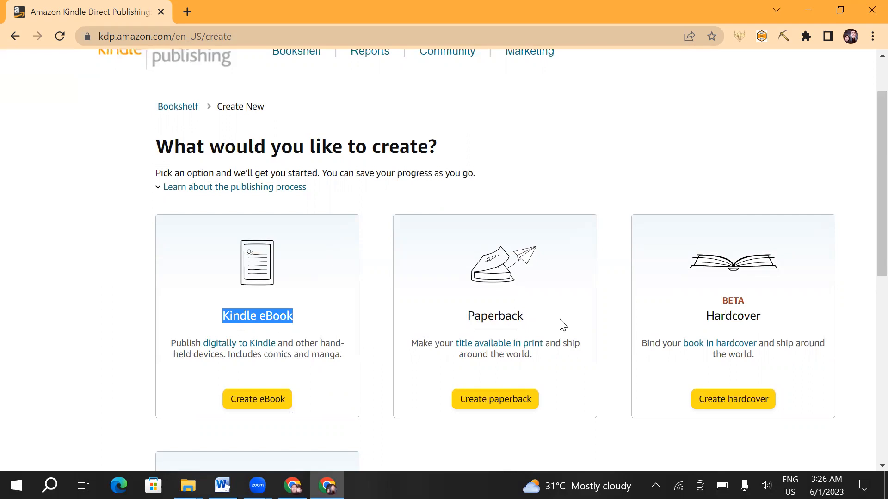
left_click_drag(560, 323, 454, 317)
left_click_drag(788, 319, 678, 319)
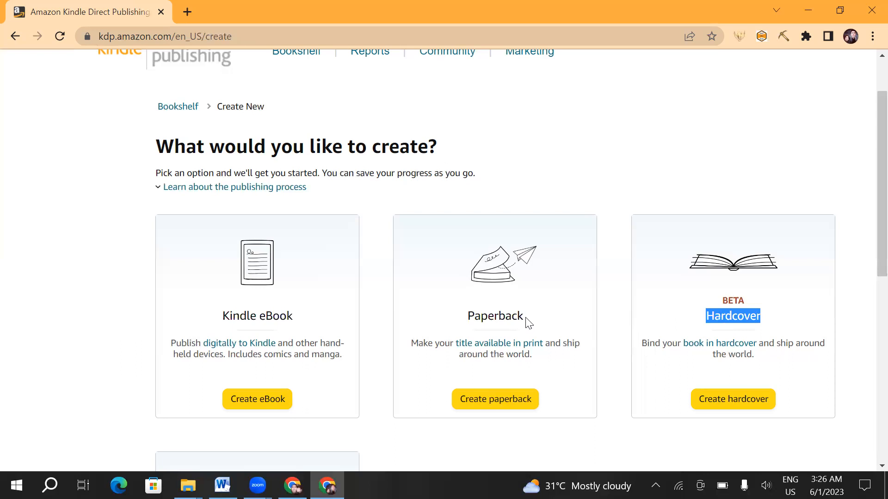
left_click_drag(527, 323, 461, 322)
left_click_drag(309, 323, 219, 318)
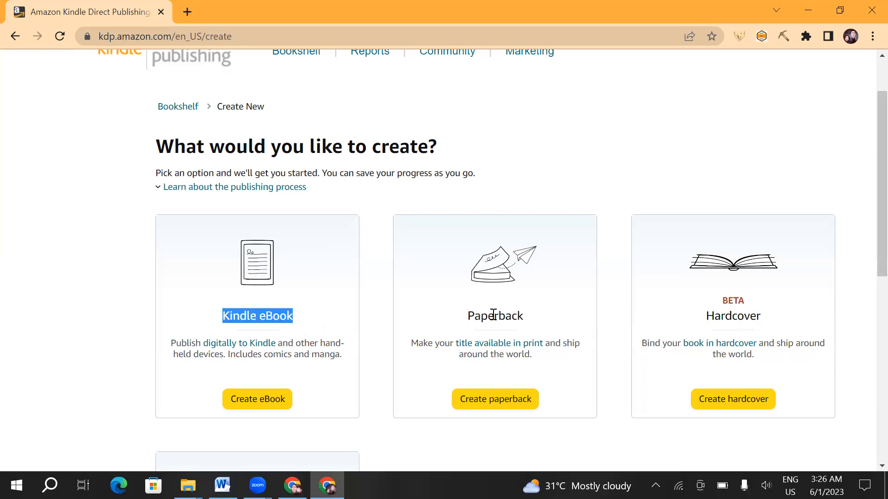
left_click_drag(522, 314, 464, 319)
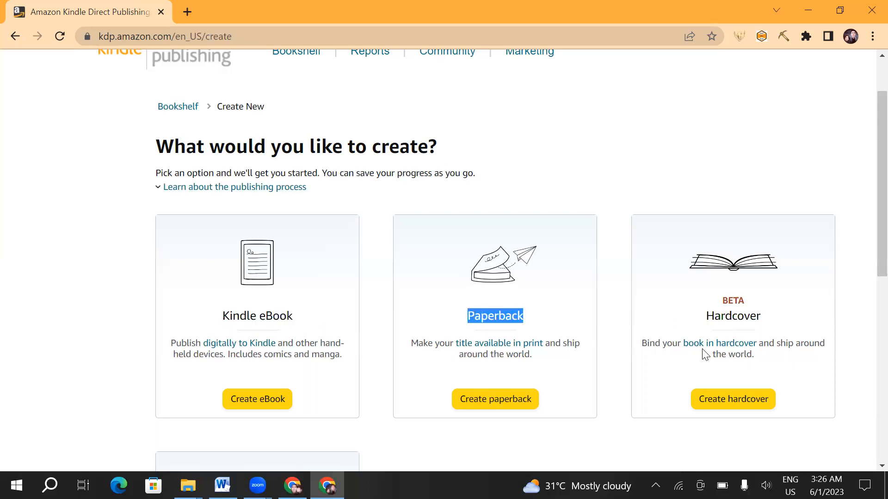
left_click_drag(780, 327, 666, 325)
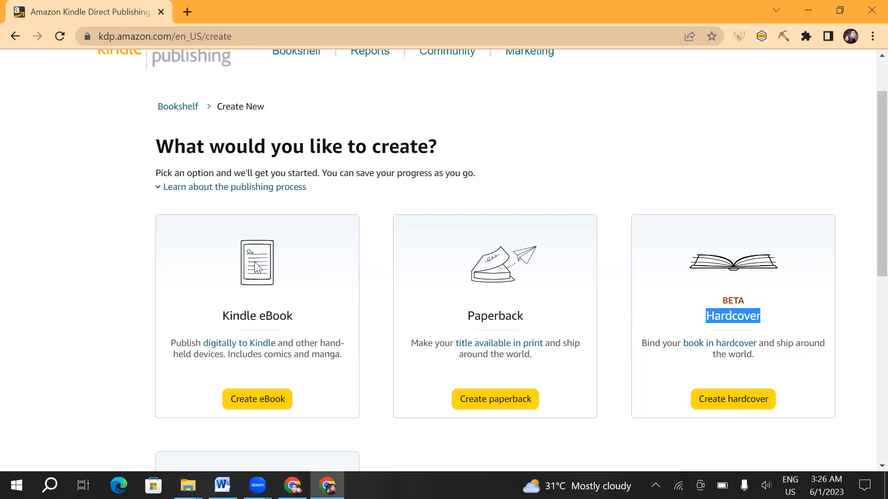
- Highlight the Kindle eBook format name, and open the Top Affiliate Tactics document from the Downloads folder in a maximized Word window
scroll(321, 277, "down", 1)
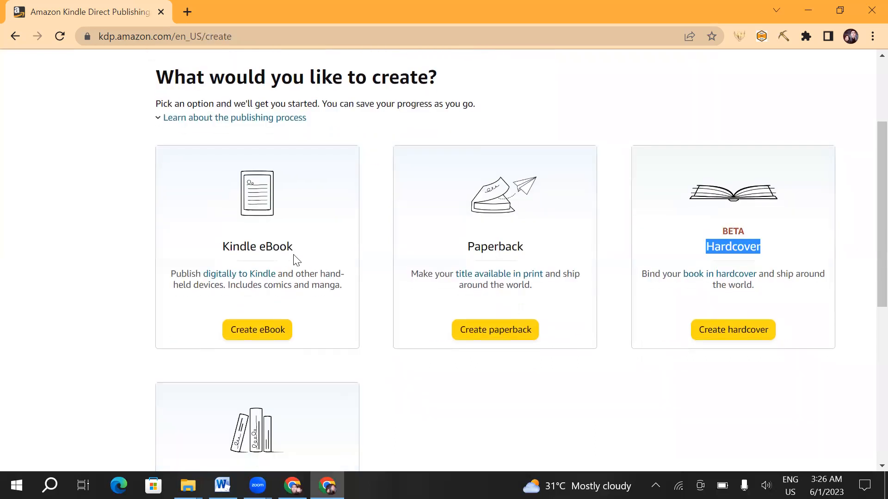
left_click_drag(295, 254, 218, 254)
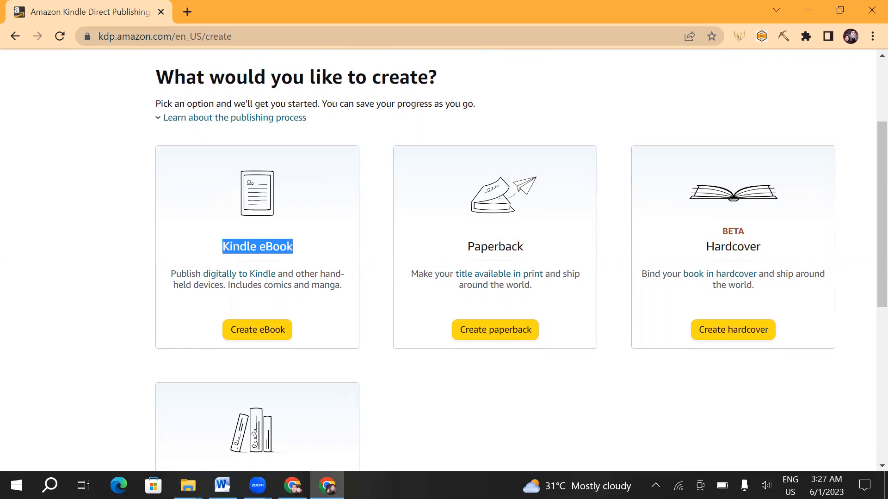
left_click(188, 485)
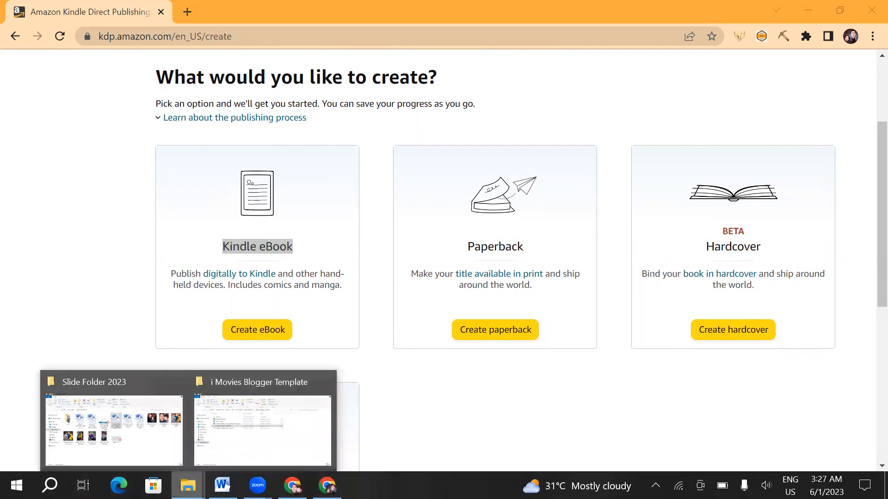
left_click(117, 426)
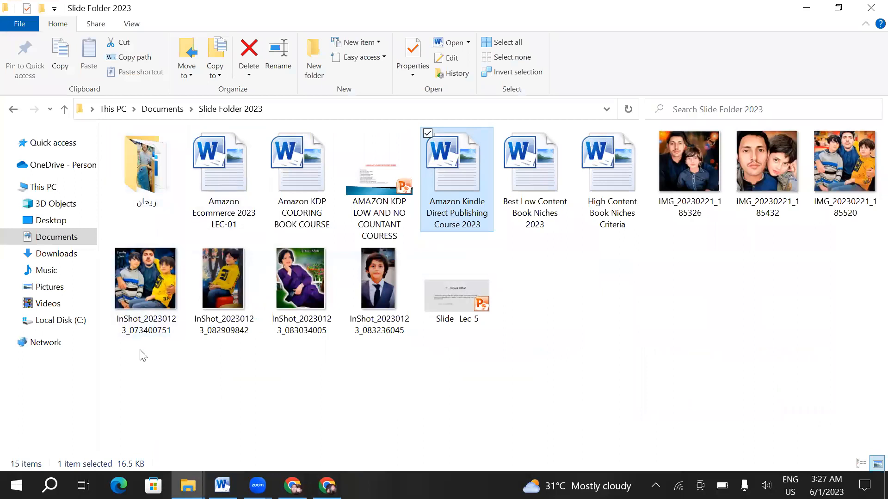
left_click(46, 255)
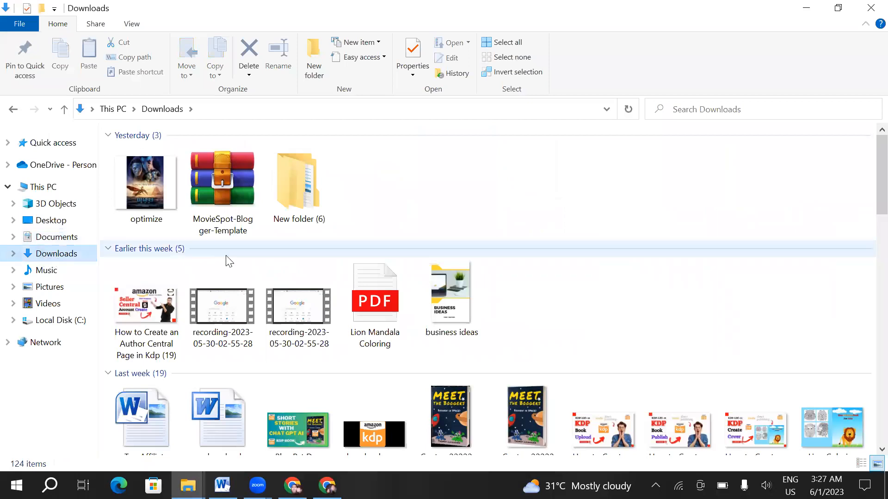
scroll(199, 304, "down", 3)
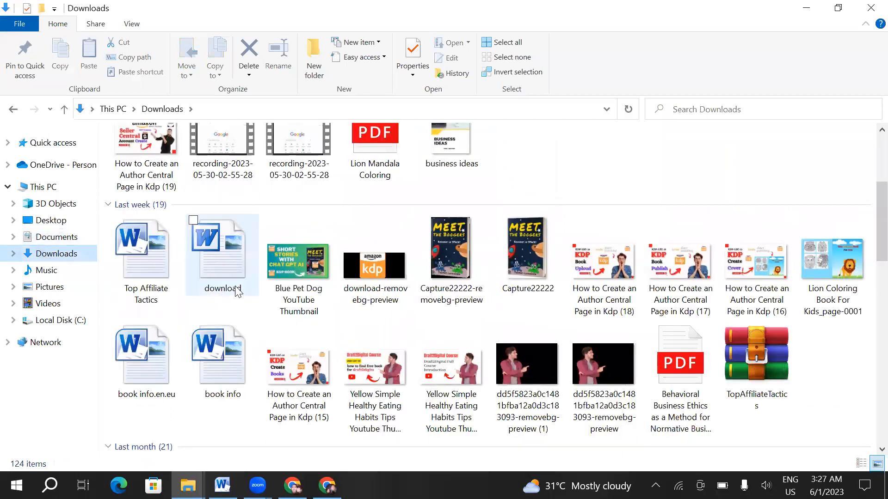
double_click(139, 260)
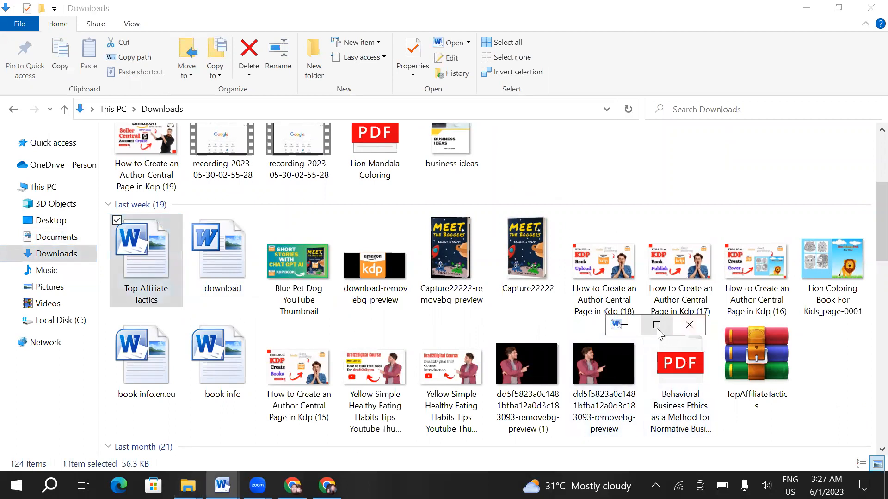
left_click(657, 326)
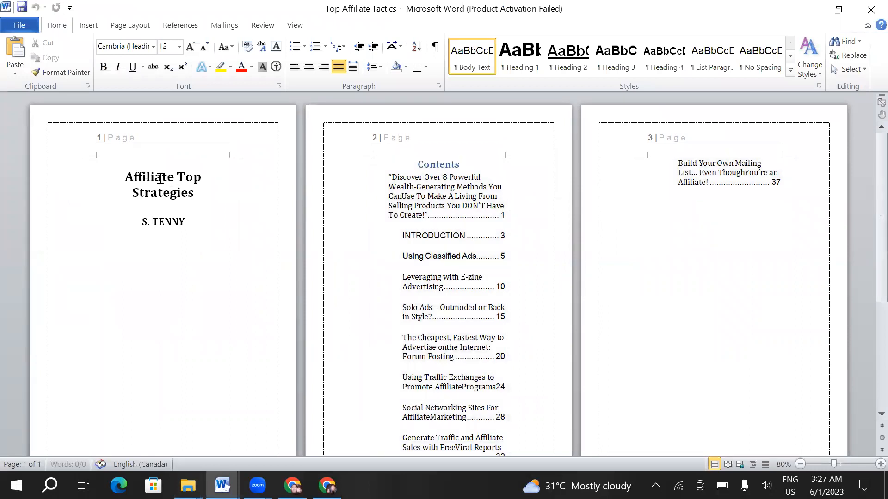
- Skim the Top Affiliate Tactics manuscript from the contents through its chapters, highlighting the INTRODUCTION heading along the way
scroll(311, 222, "down", 2)
scroll(277, 259, "down", 12)
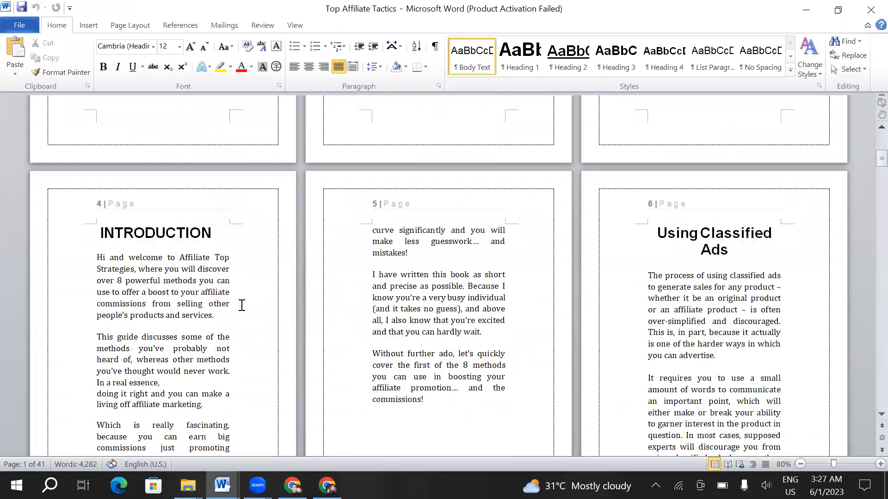
left_click_drag(99, 233, 219, 233)
scroll(289, 282, "down", 1)
scroll(289, 283, "down", 10)
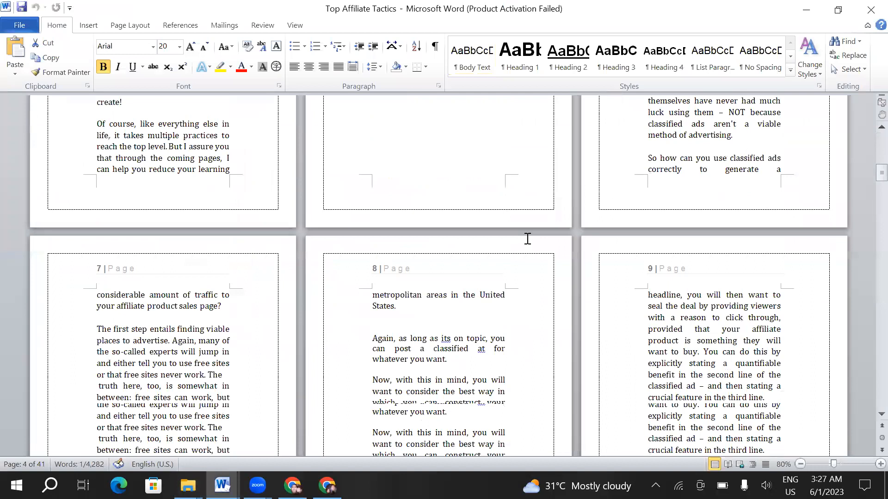
scroll(527, 238, "down", 7)
scroll(527, 238, "down", 11)
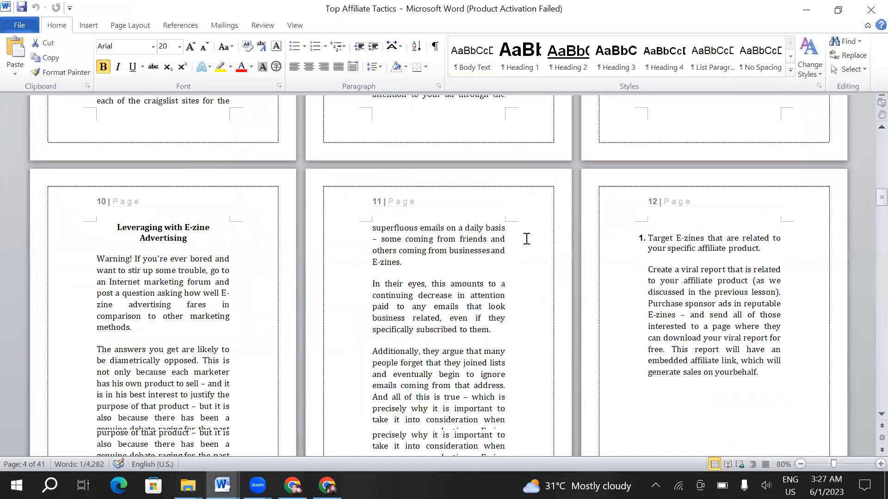
scroll(526, 239, "down", 18)
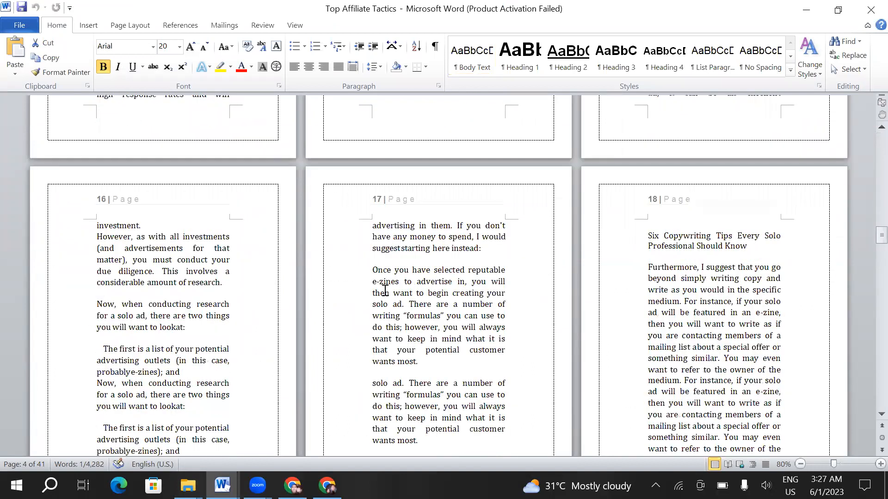
scroll(385, 290, "down", 8)
scroll(359, 278, "down", 10)
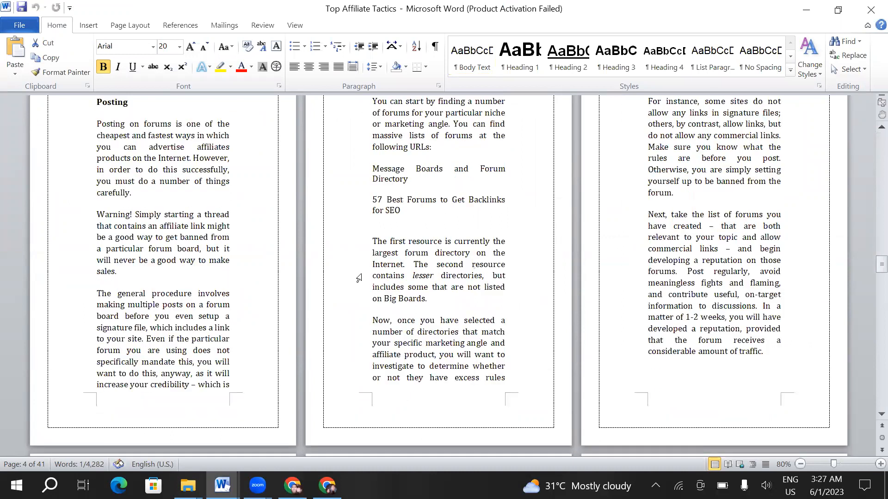
scroll(397, 277, "down", 8)
scroll(396, 278, "down", 8)
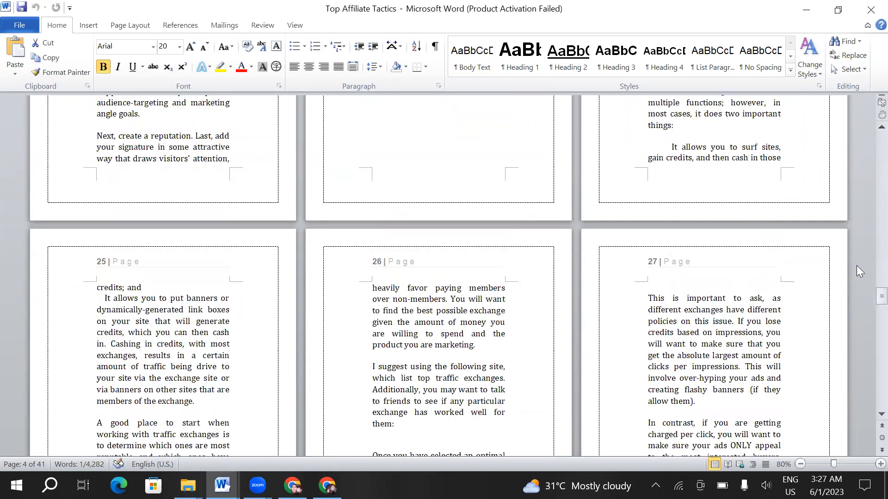
- Return to the manuscript's first page and highlight its title, Affiliate Top Strategies, briefly checking the KDP creation options in Chrome
left_click_drag(881, 296, 865, 127)
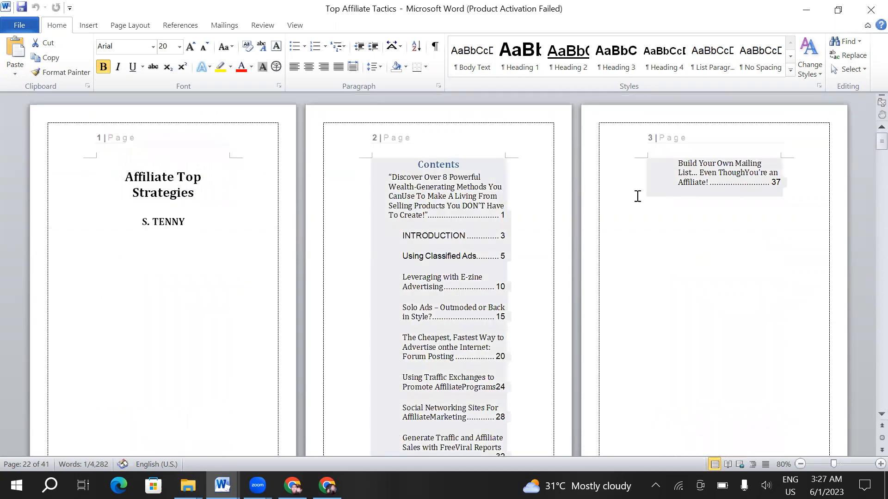
left_click_drag(122, 174, 156, 212)
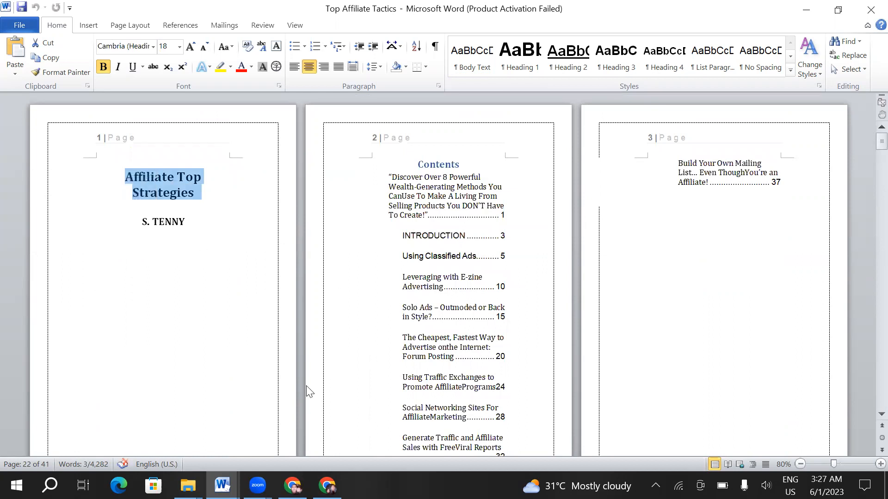
left_click(327, 486)
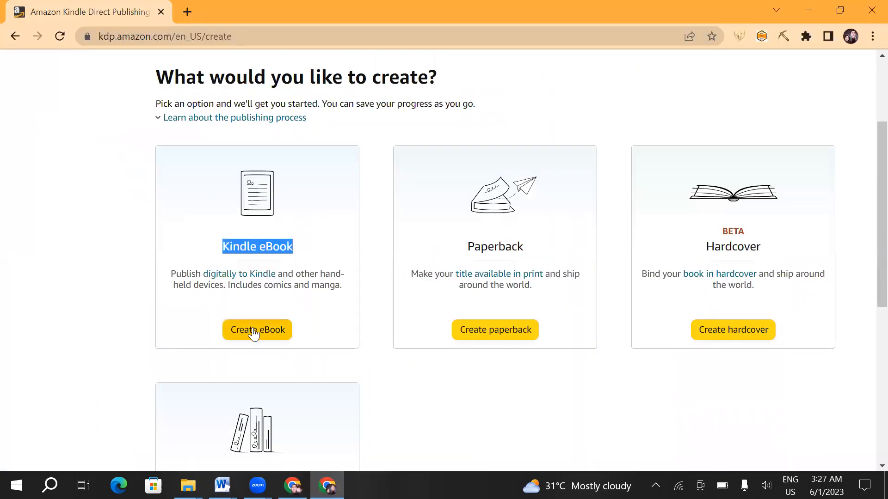
left_click(221, 486)
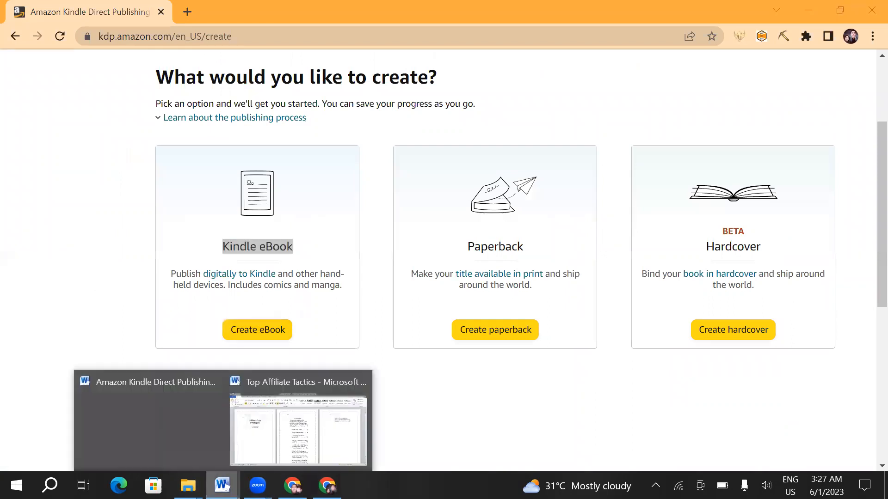
left_click(298, 429)
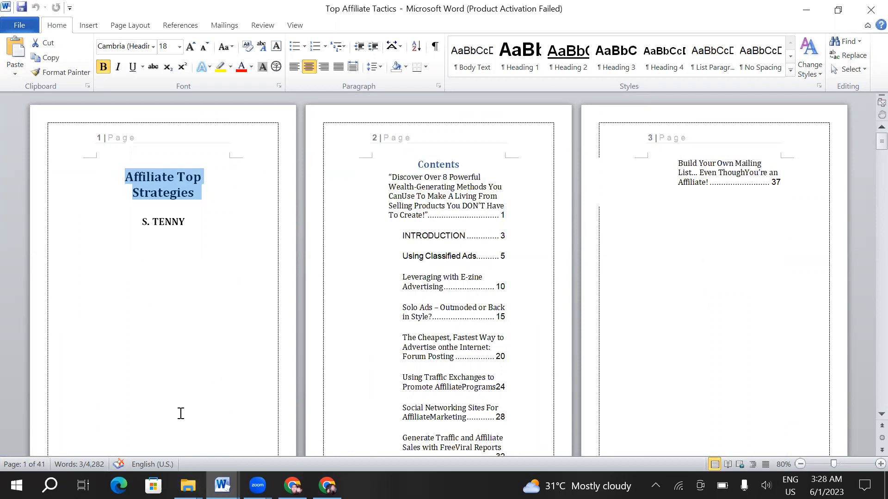
- Switch to the KDP creation page in Chrome and compare the eBook, Paperback and Hardcover options by highlighting their names
left_click(327, 485)
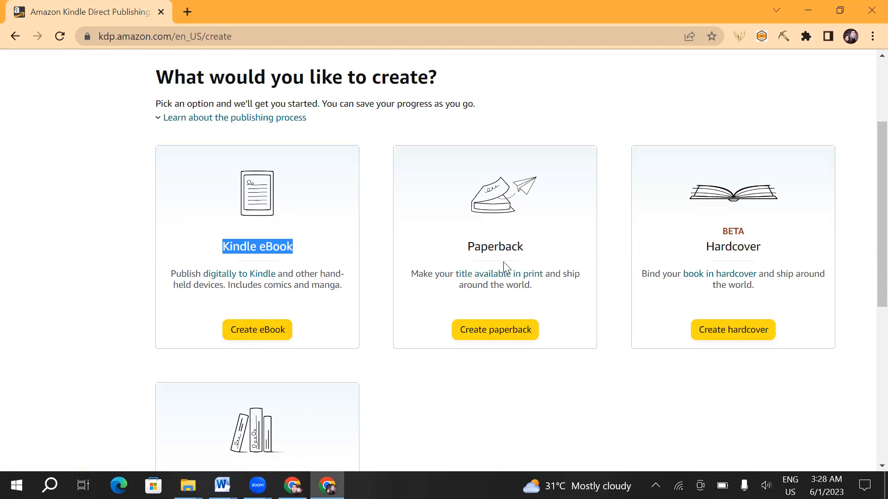
left_click_drag(526, 246, 466, 242)
left_click_drag(761, 248, 675, 247)
left_click_drag(307, 251, 219, 253)
left_click_drag(526, 249, 448, 252)
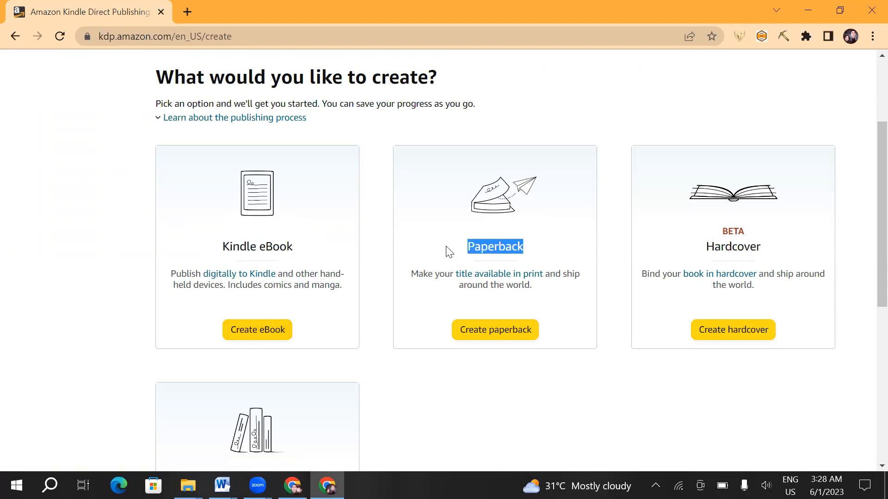
left_click_drag(762, 248, 703, 246)
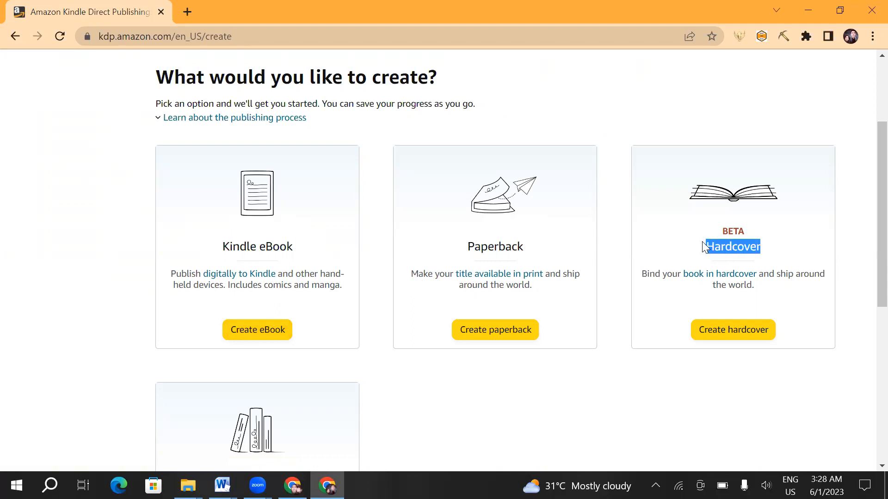
- Switch back to the Top Affiliate Tactics manuscript in Word and review its contents, introduction and first chapter pages
left_click(332, 476)
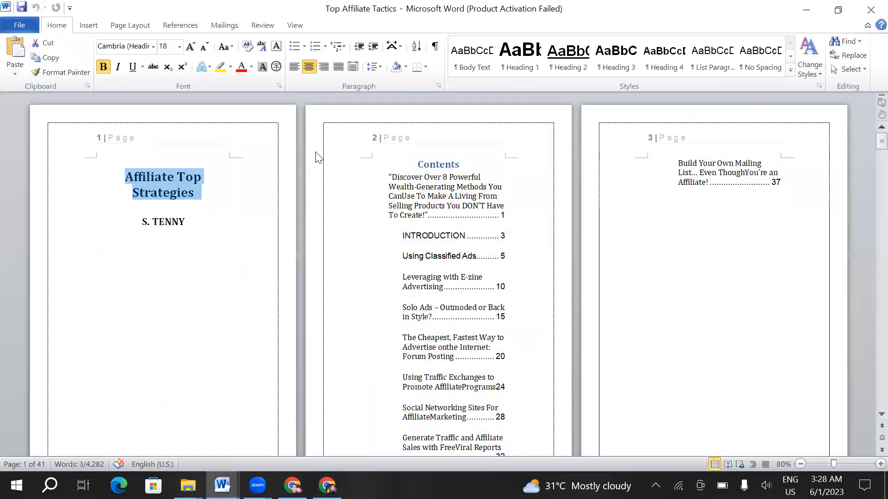
scroll(305, 264, "down", 5)
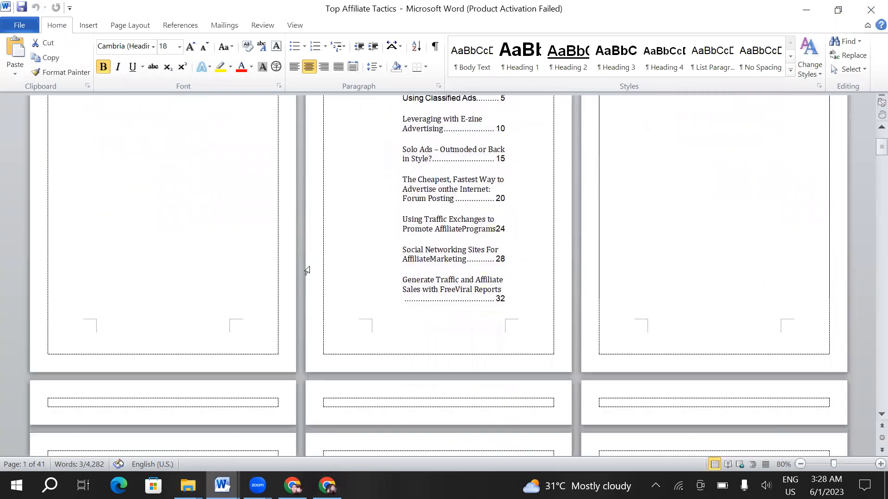
scroll(393, 283, "down", 3)
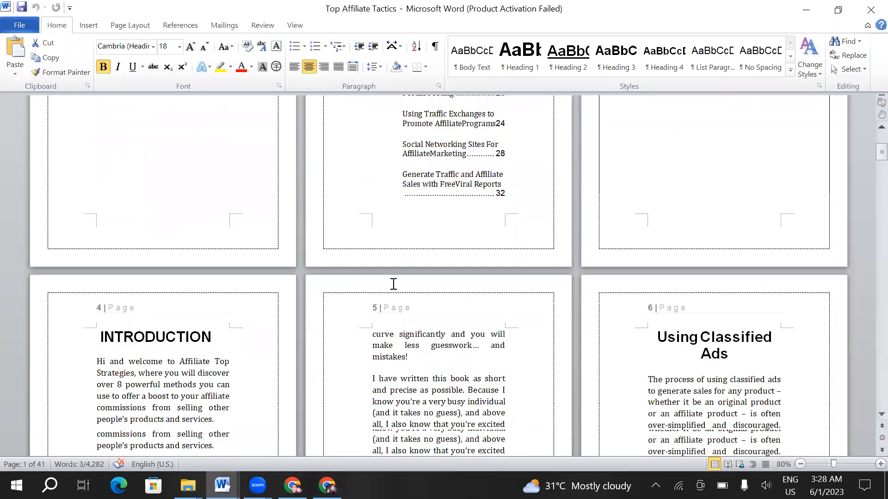
scroll(394, 284, "down", 3)
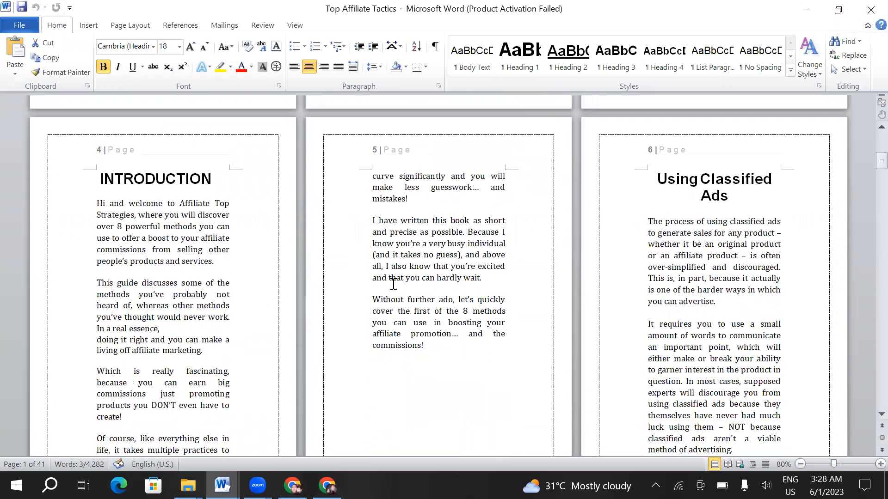
scroll(393, 283, "up", 12)
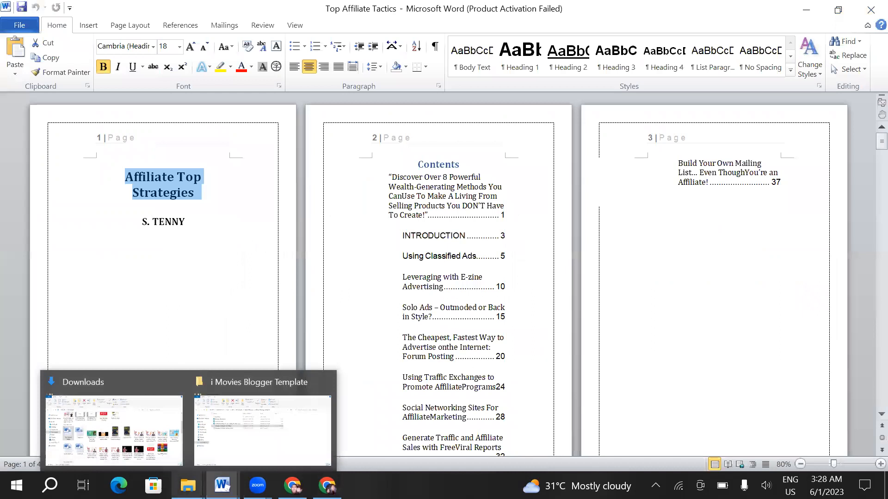
- Open the Lion Mandala Coloring PDF from New folder (5) in the Downloads folder
left_click(188, 485)
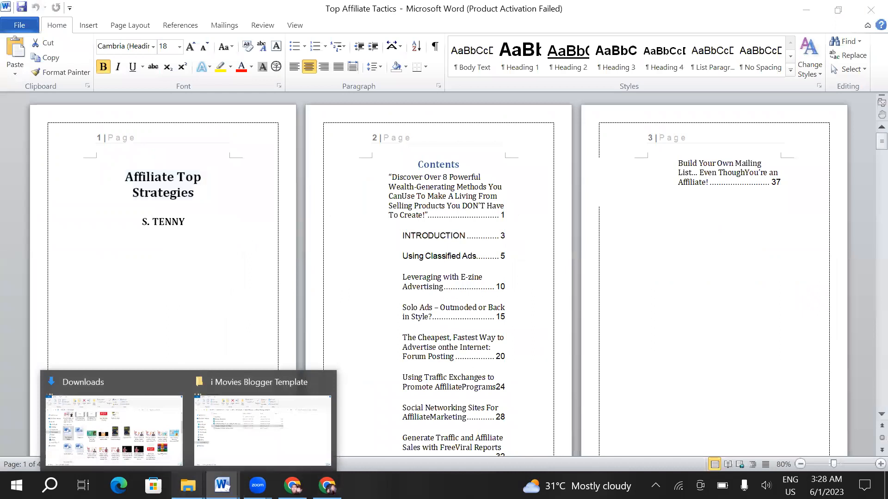
left_click(137, 433)
scroll(376, 268, "up", 4)
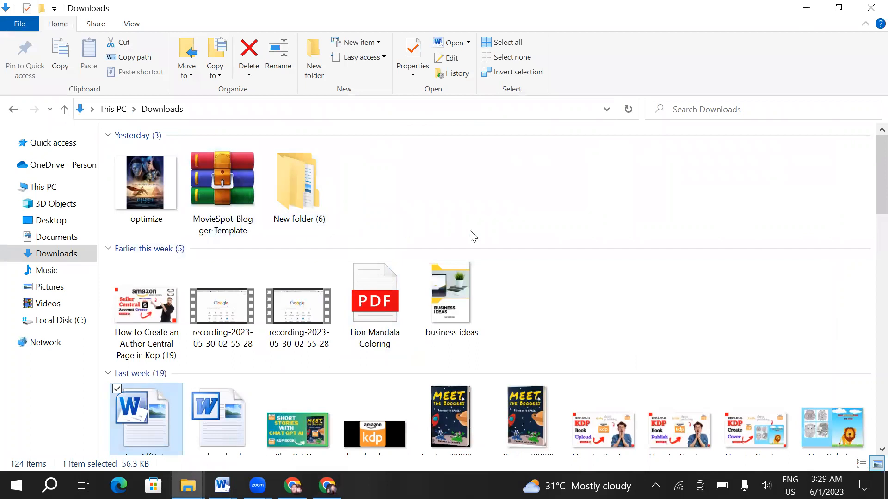
scroll(471, 236, "down", 10)
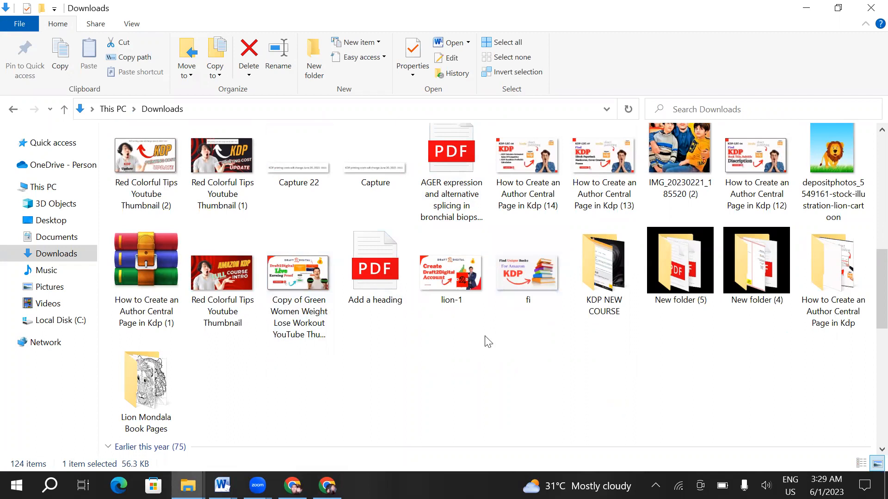
double_click(692, 259)
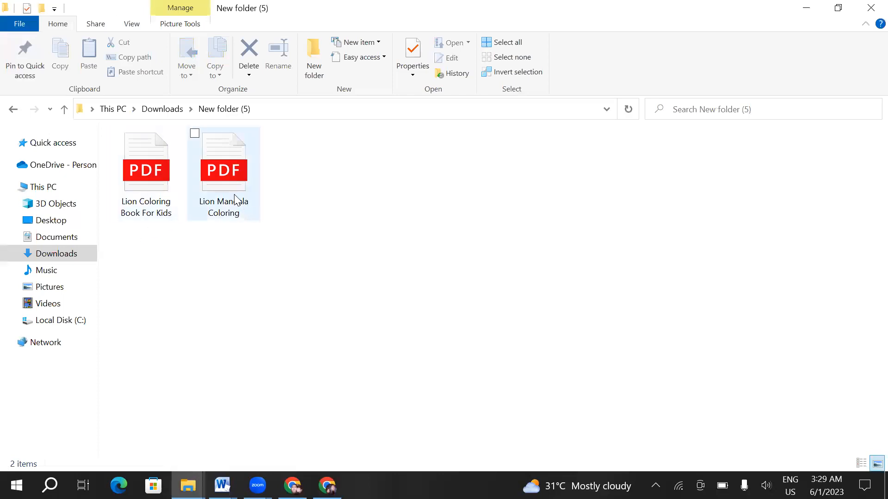
left_click(228, 187)
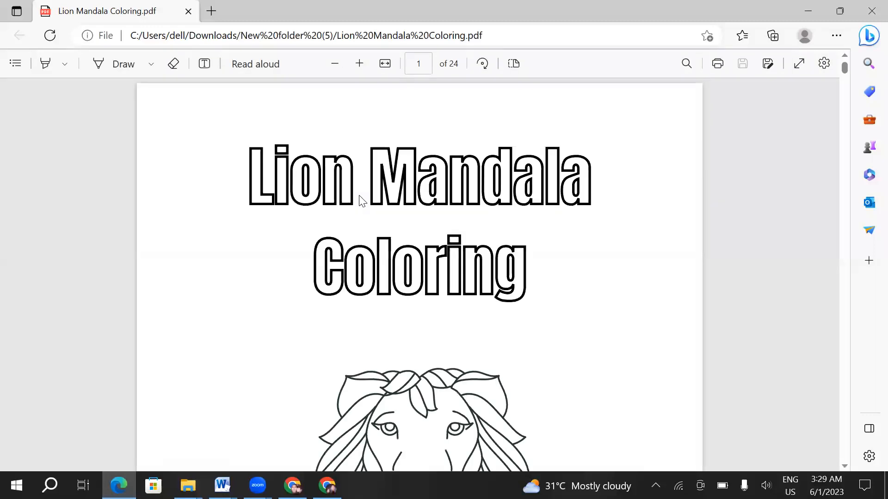
- Review the lion illustrations on the first six pages of the Lion Mandala Coloring PDF and return to its title page
scroll(423, 223, "down", 1)
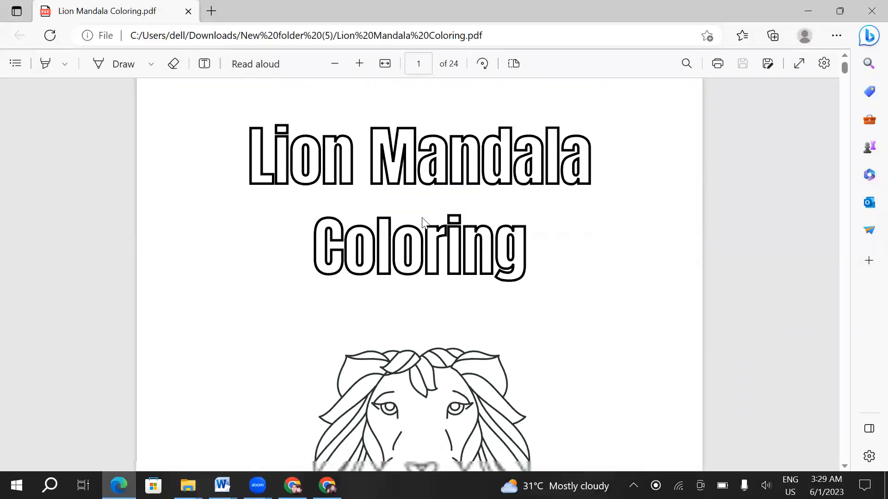
scroll(422, 223, "down", 10)
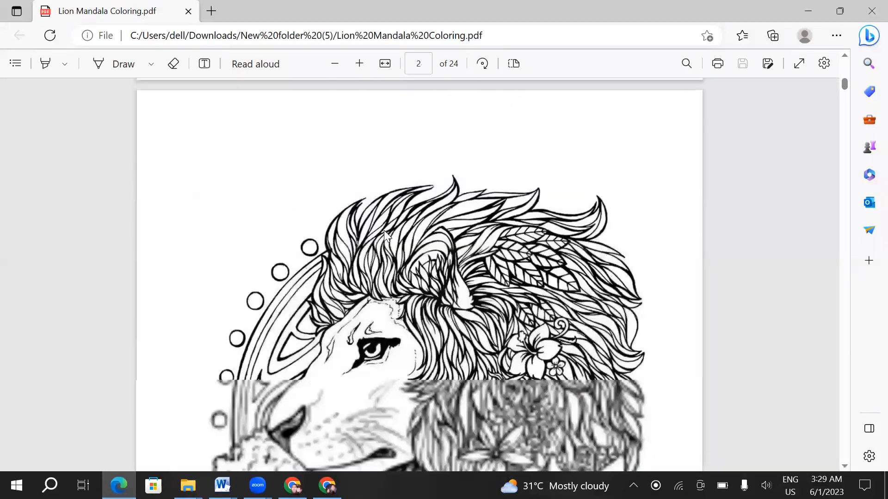
scroll(340, 302, "down", 4)
scroll(419, 300, "down", 7)
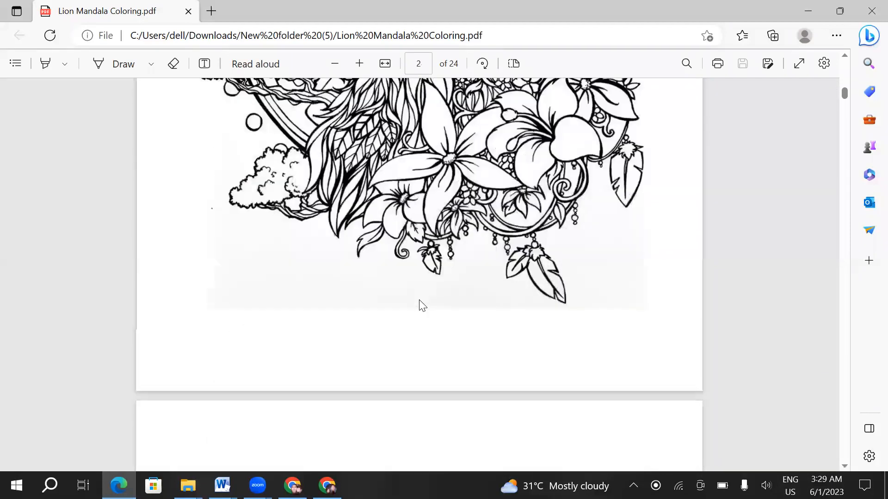
scroll(419, 300, "down", 4)
scroll(419, 299, "up", 5)
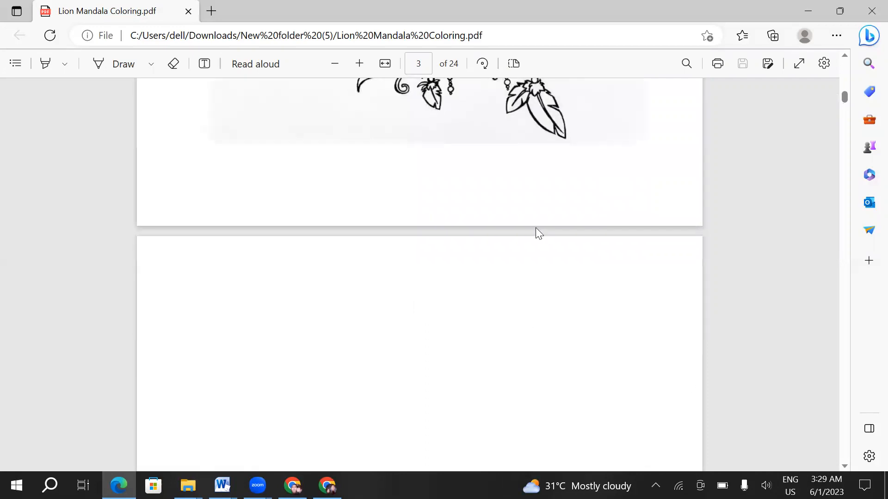
scroll(535, 228, "down", 10)
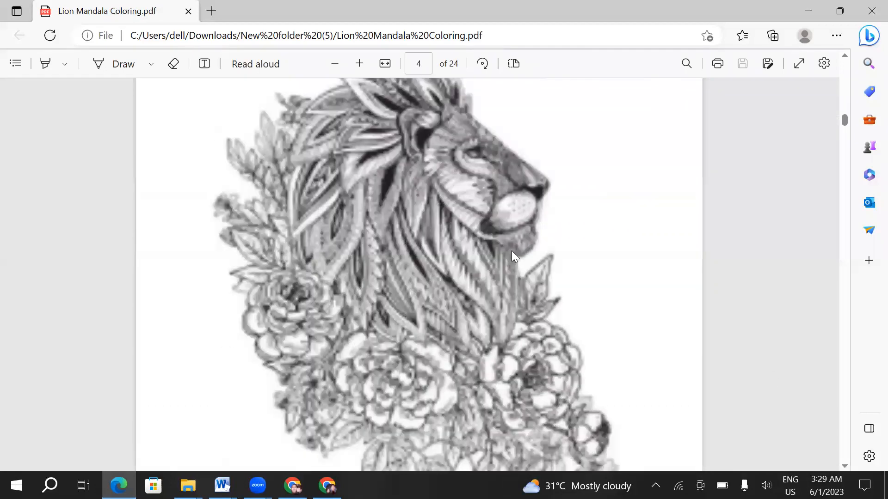
scroll(385, 296, "down", 1)
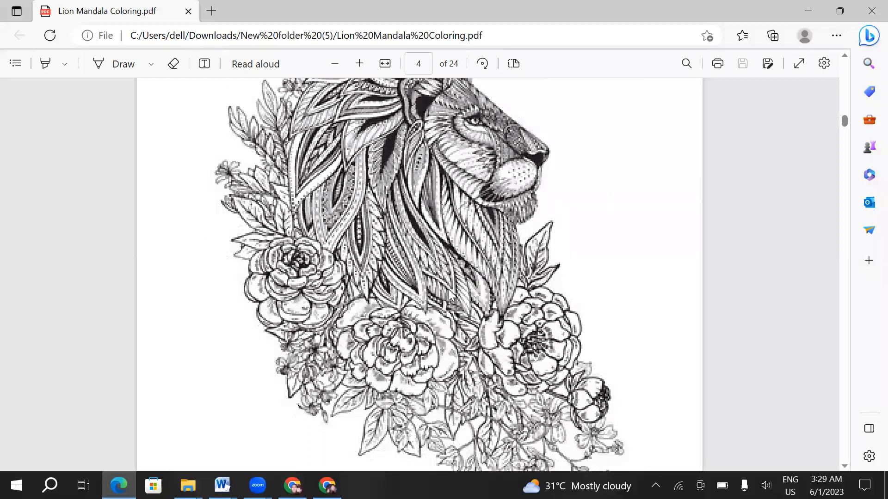
scroll(448, 290, "down", 1)
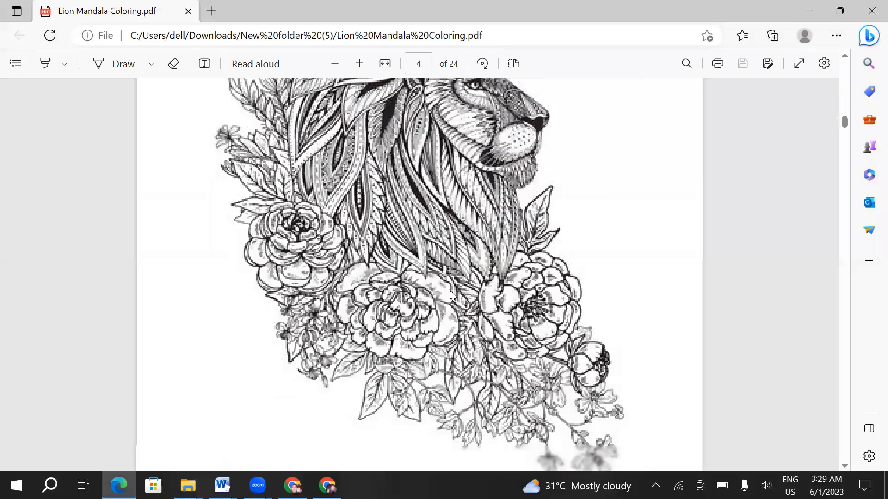
scroll(449, 290, "down", 10)
scroll(448, 290, "down", 15)
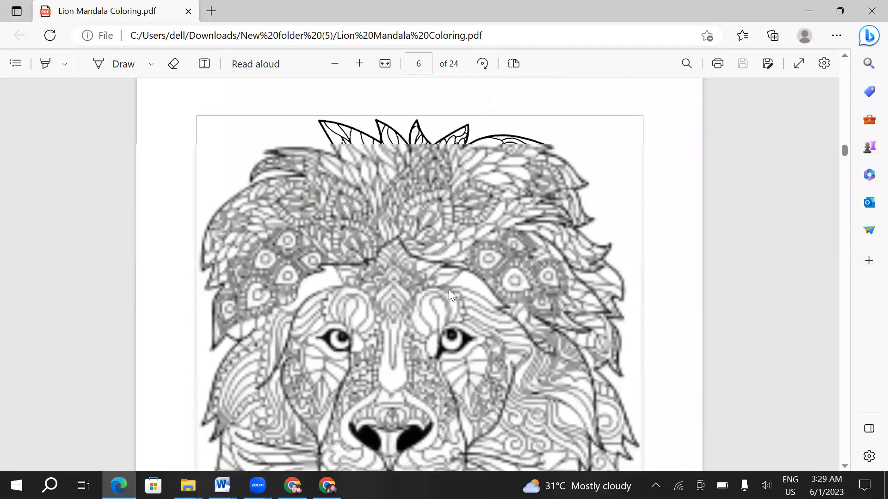
scroll(448, 289, "down", 5)
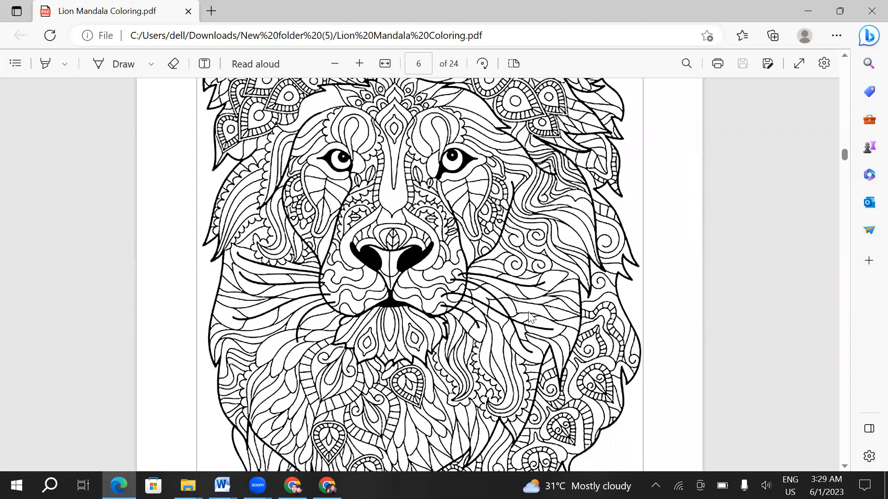
scroll(527, 312, "up", 20)
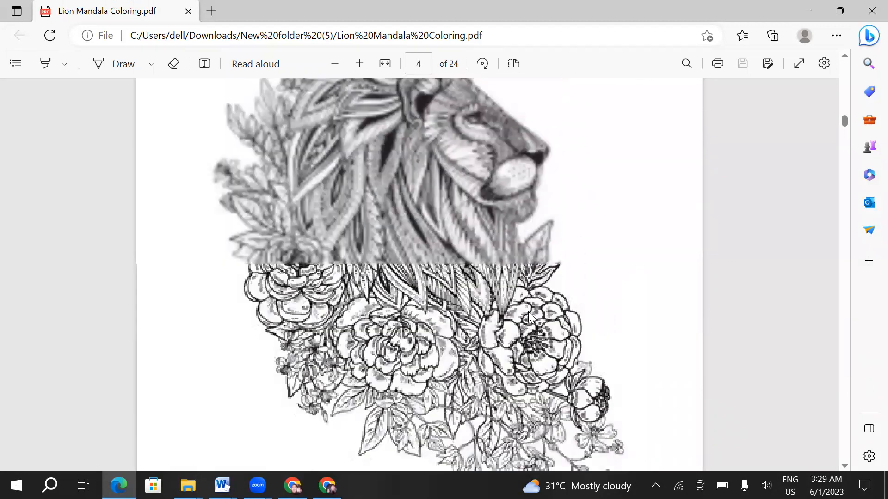
scroll(528, 311, "up", 10)
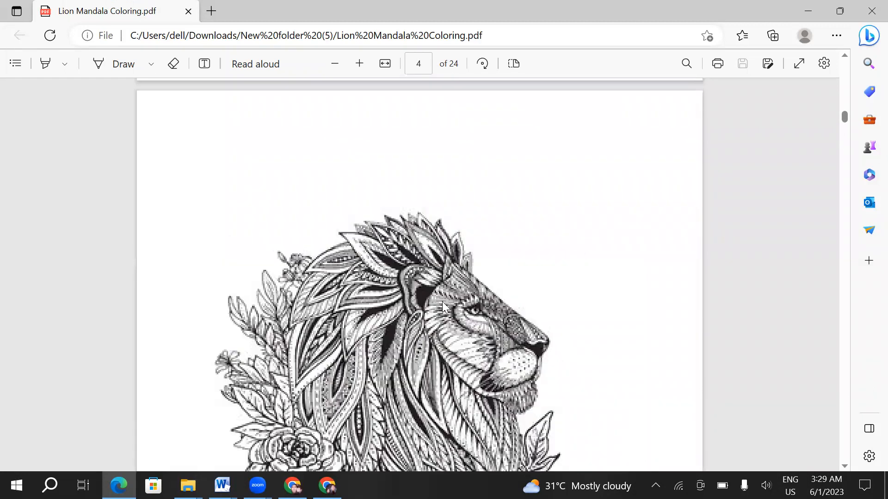
scroll(485, 298, "up", 10)
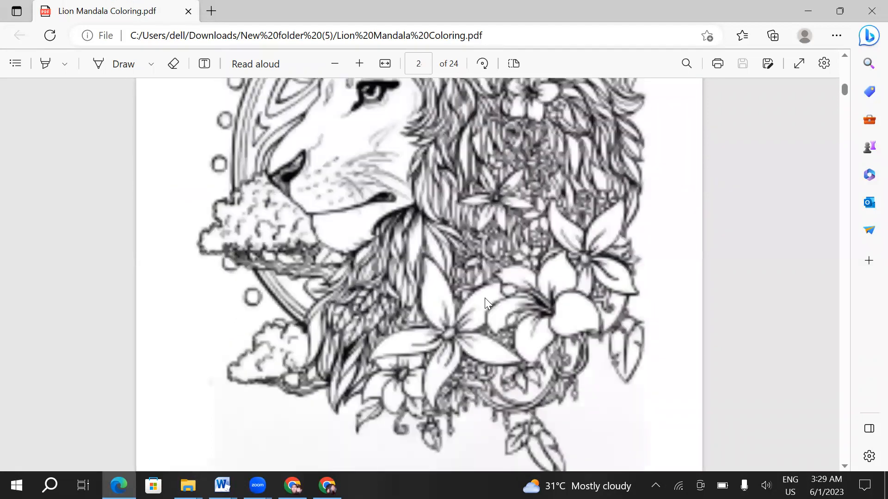
scroll(484, 297, "up", 10)
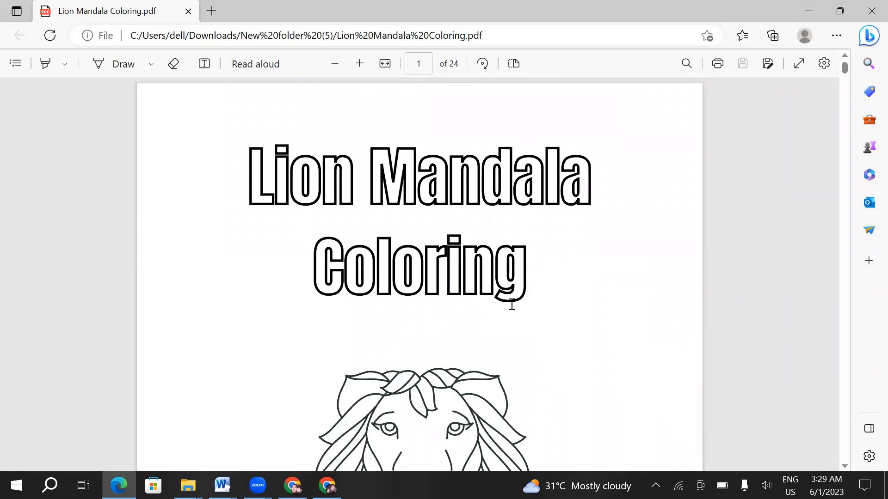
- Examine the flower-maned lion drawing on page 2 of the coloring PDF and the blank page following it
scroll(513, 298, "down", 4)
scroll(518, 290, "up", 2)
scroll(513, 291, "down", 2)
scroll(459, 290, "down", 10)
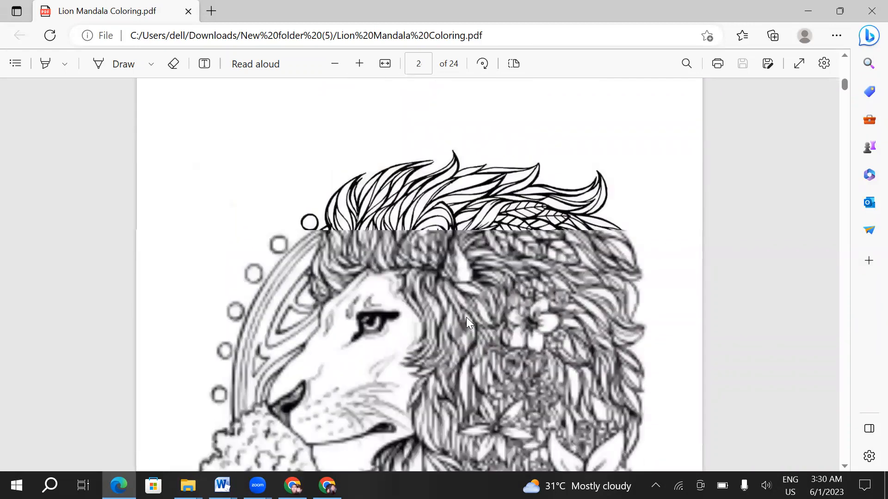
scroll(466, 316, "down", 5)
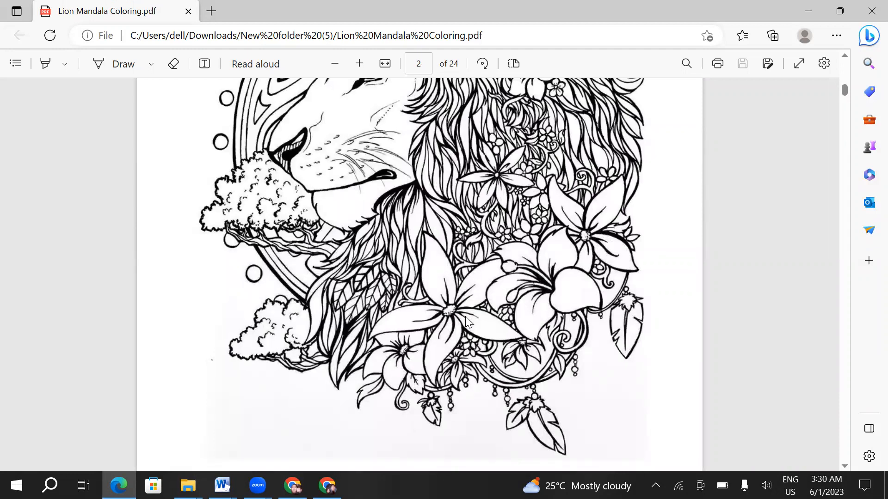
scroll(465, 316, "down", 6)
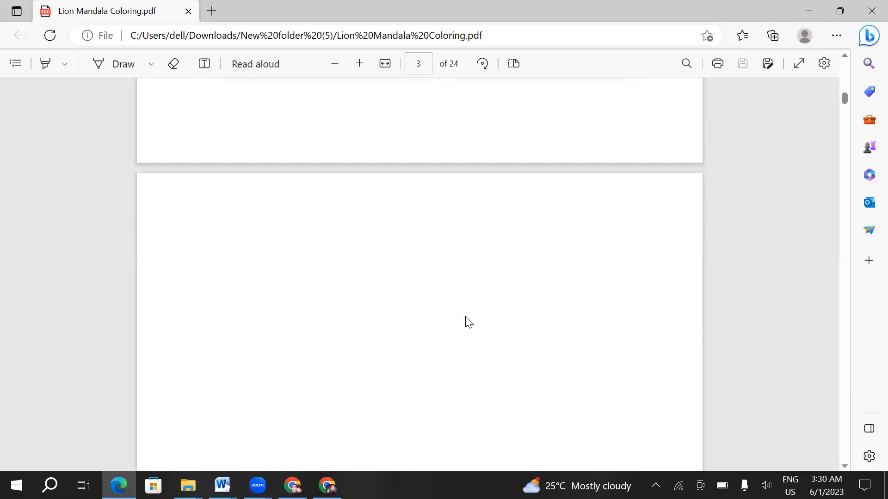
scroll(465, 317, "up", 6)
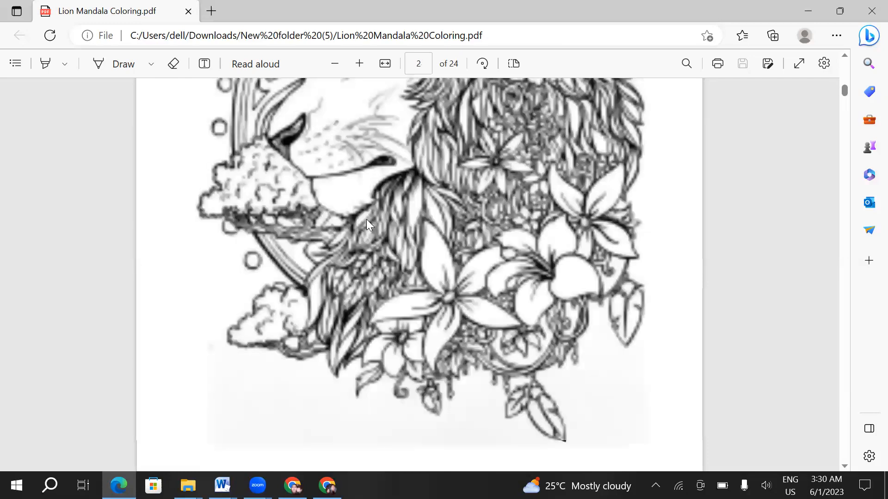
scroll(367, 225, "up", 2)
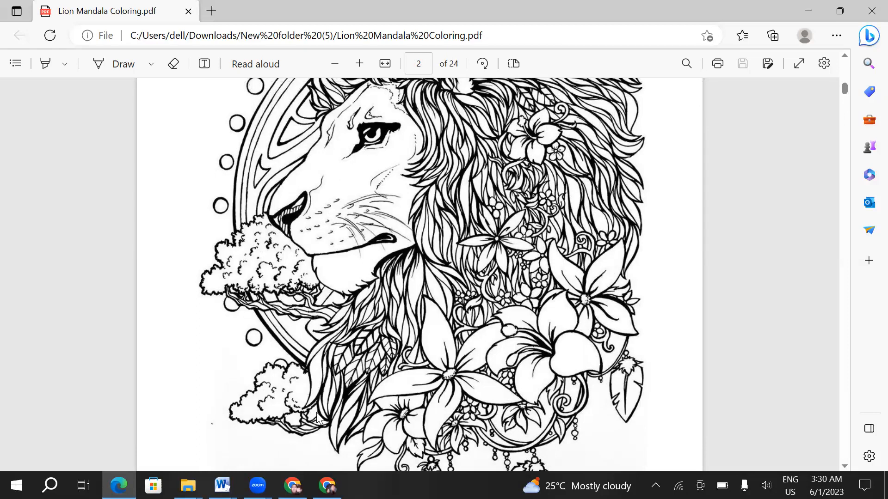
- Switch to the KDP creation page in Chrome and compare the Kindle eBook, Paperback and Hardcover formats by highlighting their names
left_click(327, 486)
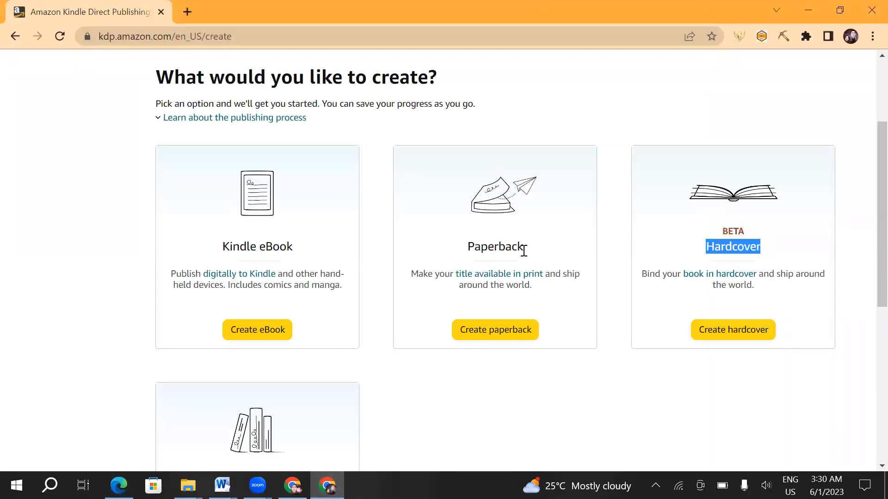
left_click_drag(527, 250, 470, 244)
left_click_drag(297, 250, 225, 245)
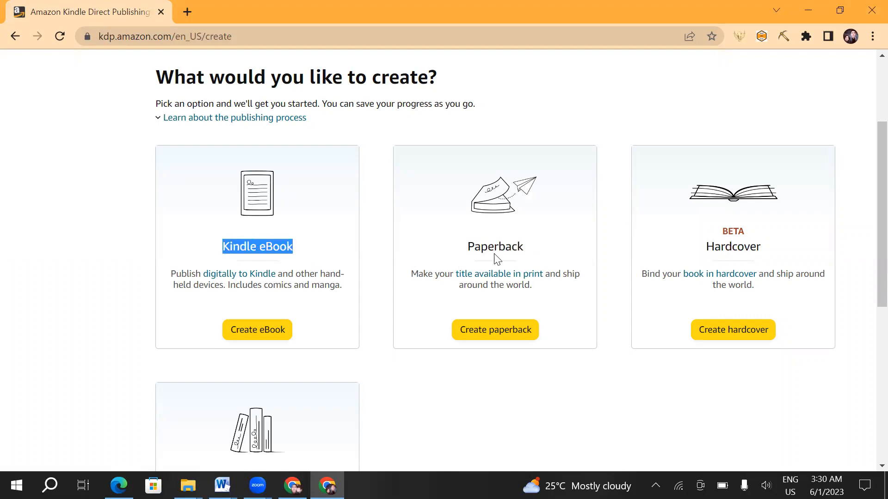
left_click_drag(535, 252, 469, 246)
left_click_drag(298, 250, 215, 246)
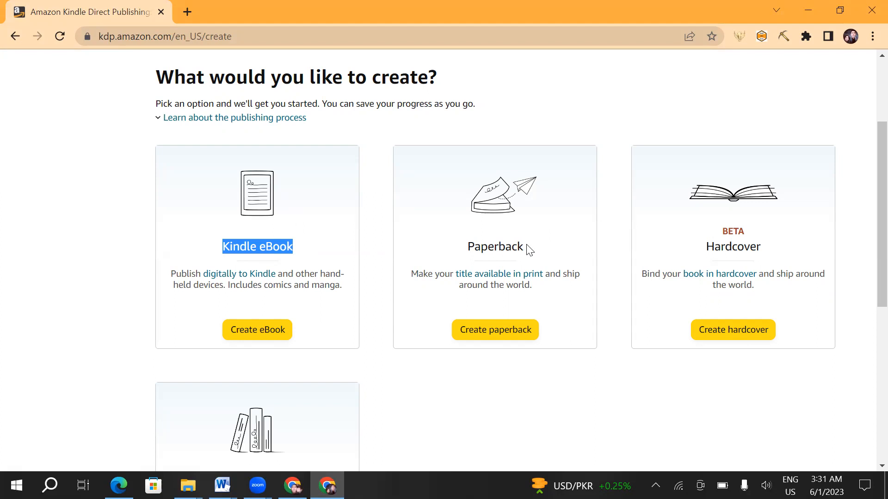
left_click_drag(527, 246, 467, 243)
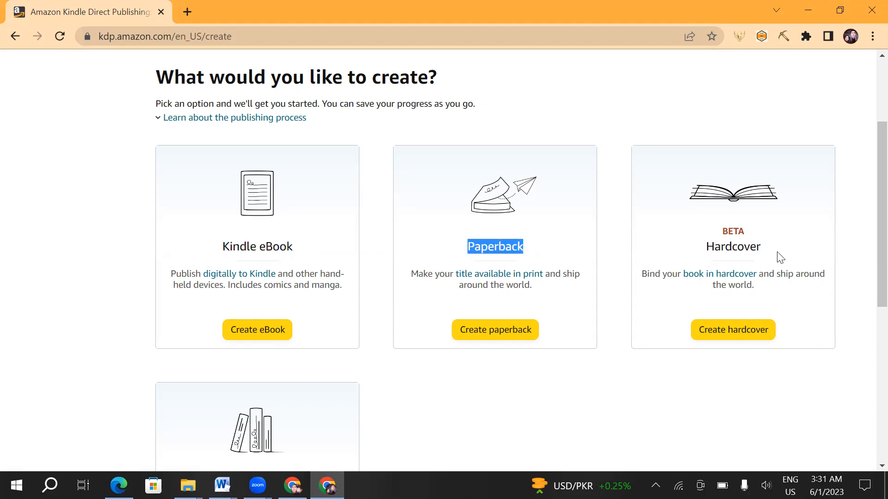
left_click_drag(778, 254, 703, 251)
left_click_drag(302, 246, 228, 237)
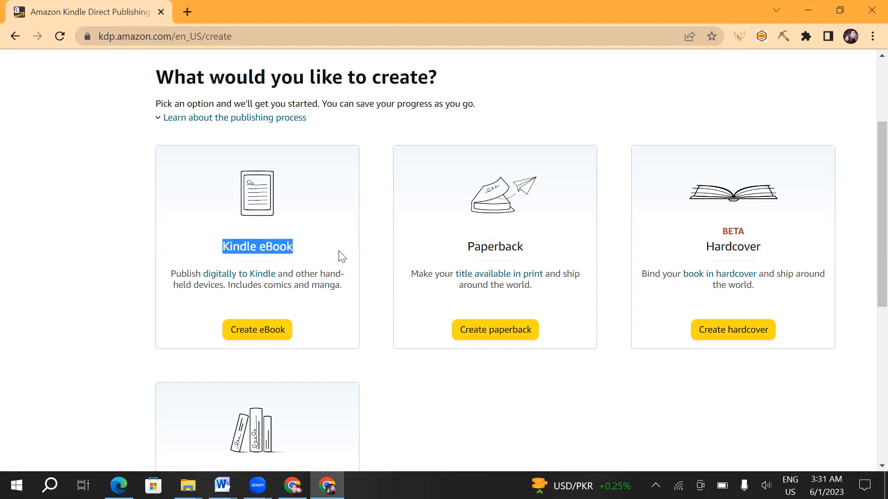
- Highlight the Series page option's name and review the creation options again from the start of the page
scroll(339, 255, "down", 5)
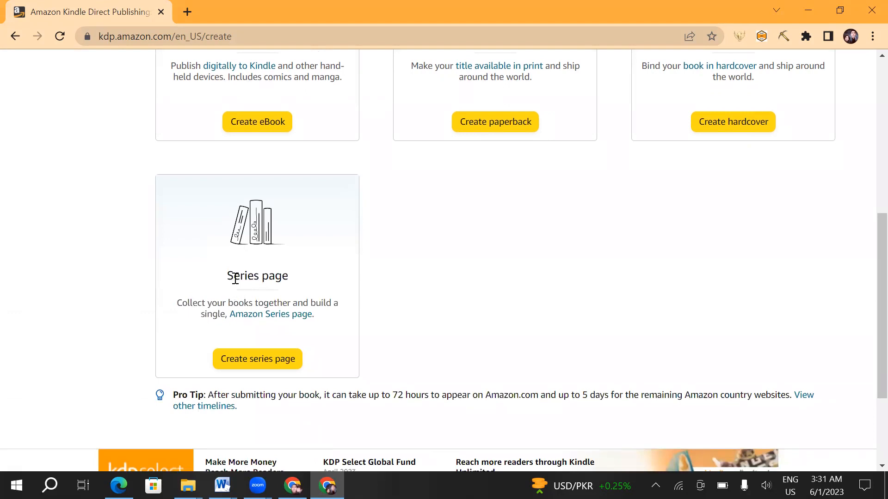
left_click_drag(227, 276, 305, 278)
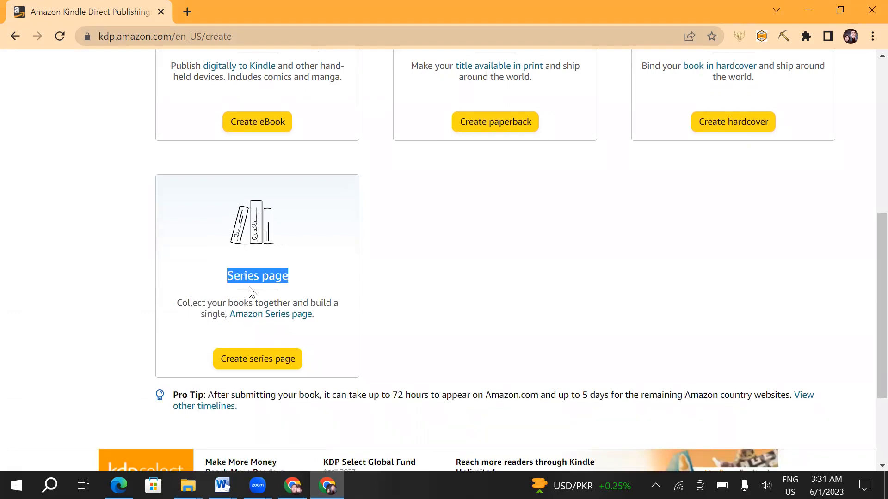
scroll(251, 292, "up", 8)
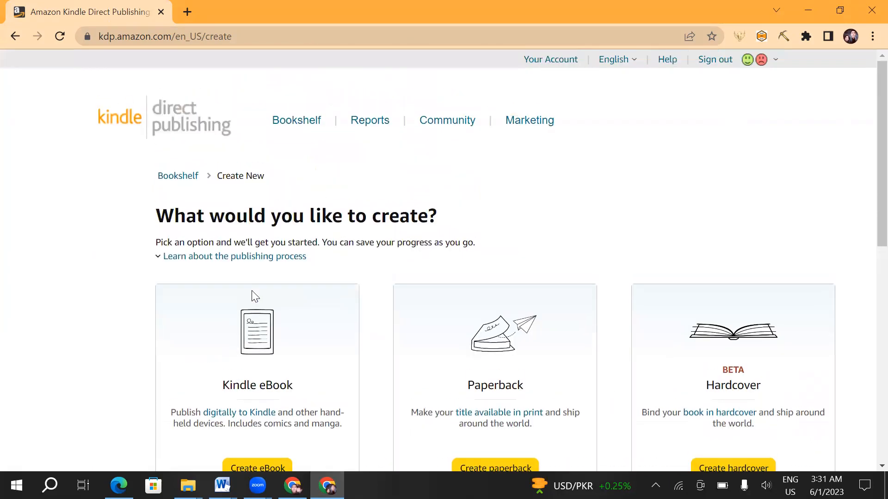
scroll(253, 296, "down", 5)
scroll(252, 295, "up", 5)
- Go back to the Bookshelf and open the paperback details of the Lion Coloring Book For Kids draft for editing
left_click(15, 35)
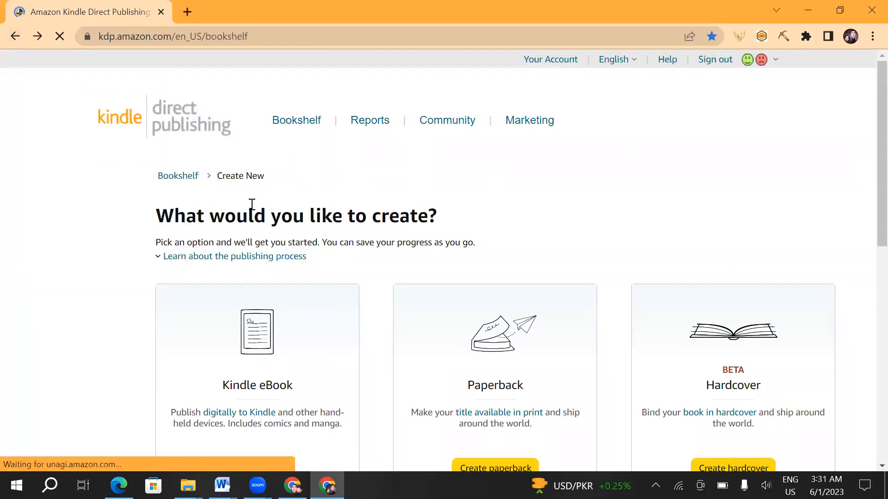
scroll(302, 240, "down", 3)
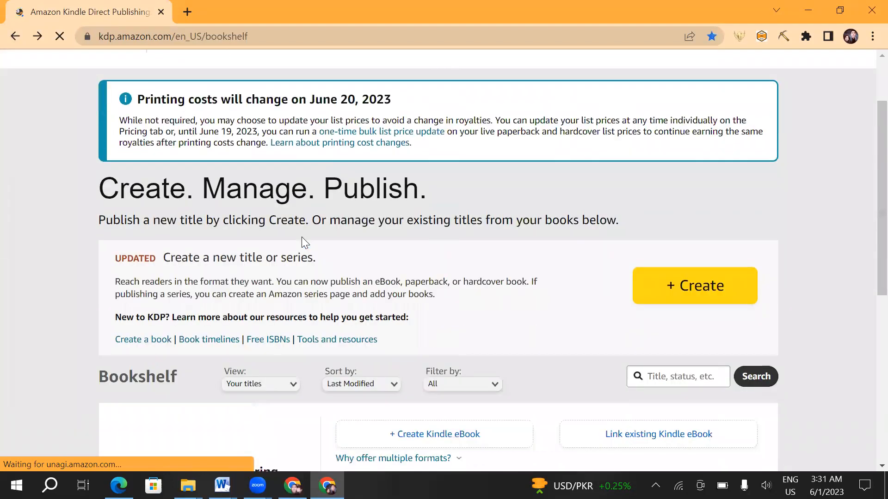
scroll(303, 238, "down", 2)
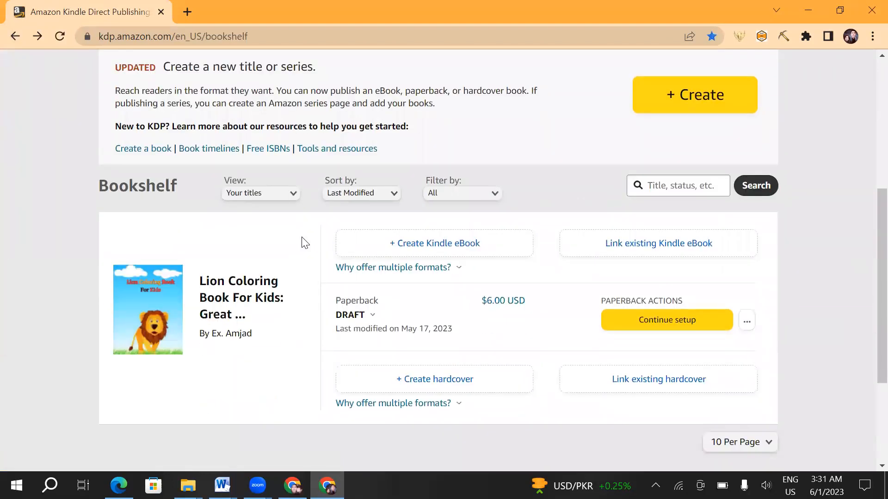
left_click(745, 320)
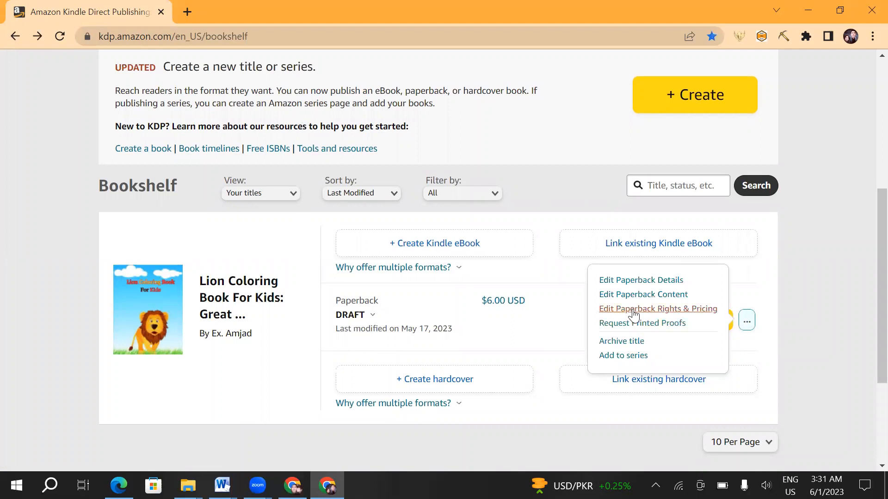
left_click(639, 283)
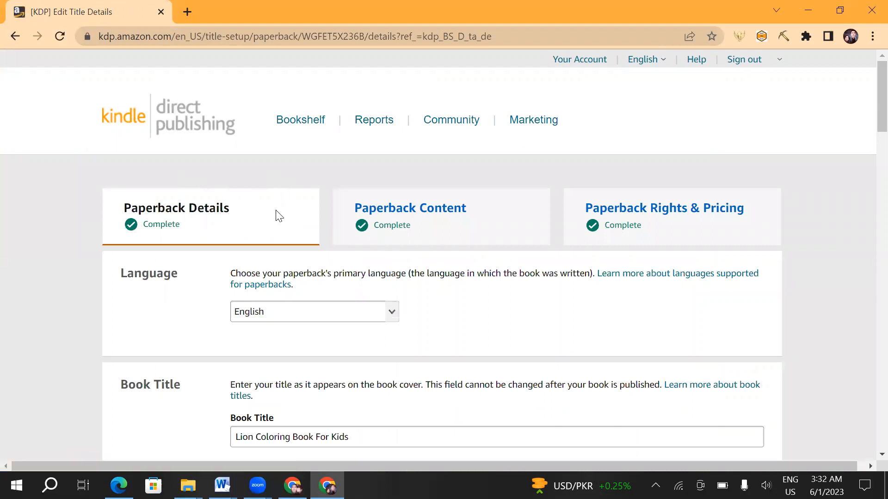
- Glance over the draft's setup page and highlight the Paperback Details heading
scroll(303, 210, "down", 2)
scroll(299, 210, "up", 2)
left_click_drag(238, 210, 125, 206)
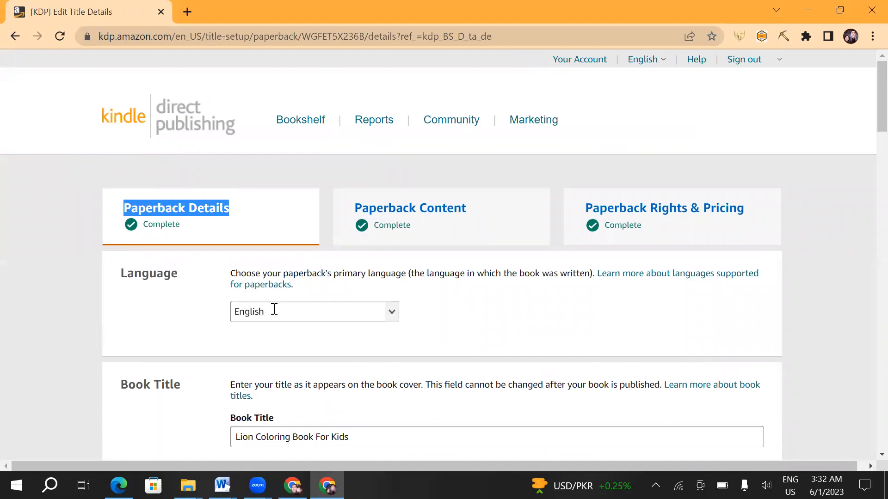
- Highlight the Language section's heading and choose English as the paperback's primary language
scroll(291, 305, "down", 2)
scroll(290, 303, "down", 1)
left_click_drag(188, 146, 115, 133)
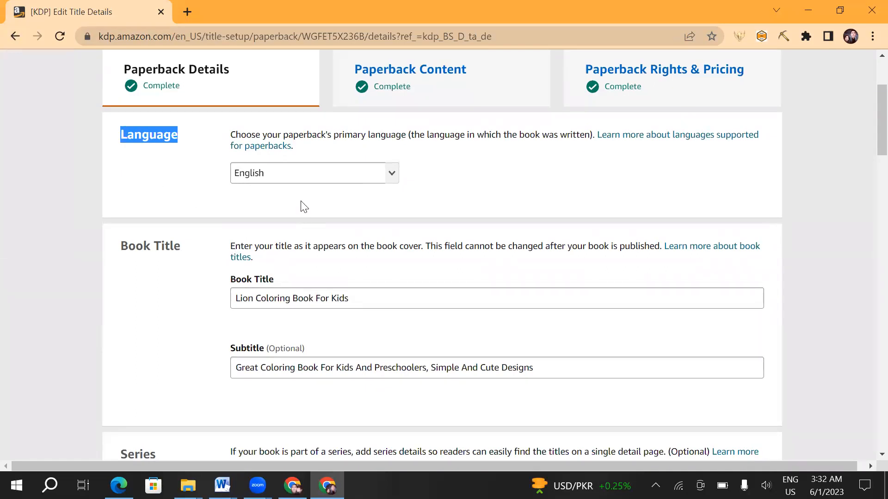
left_click(391, 183)
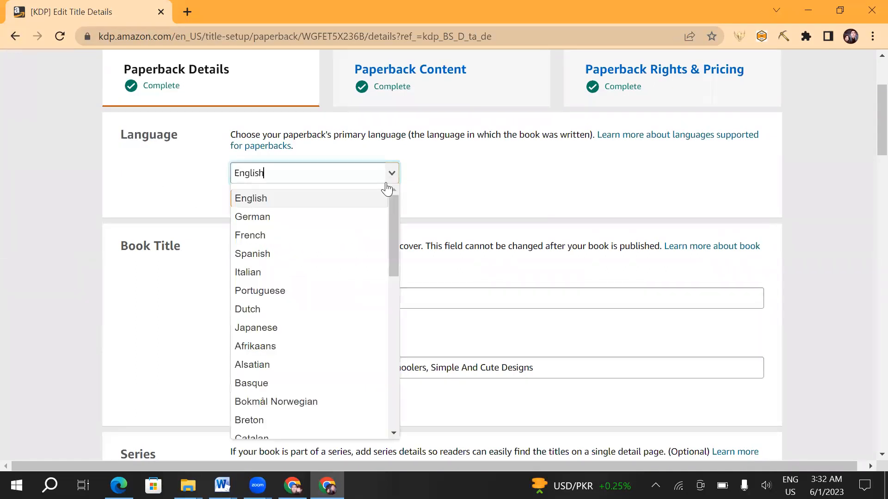
left_click(309, 204)
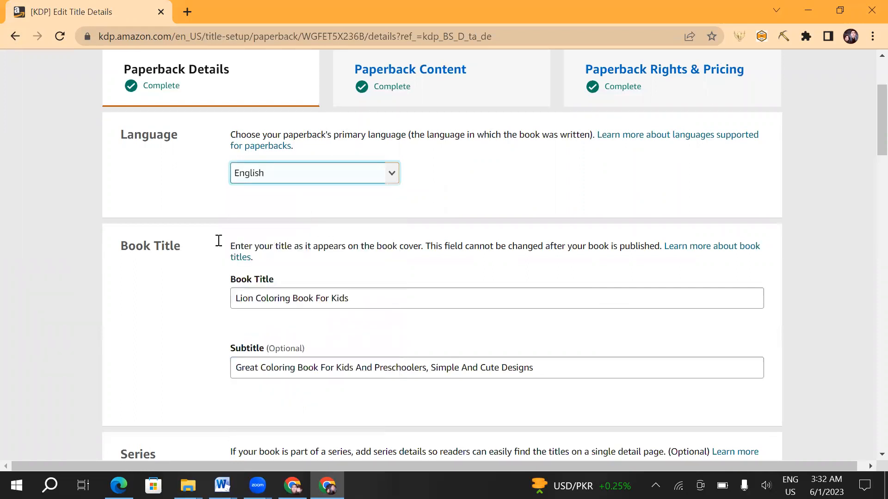
- Highlight the Book Title heading and field label, followed by the title text Lion Coloring Book For Kids
left_click_drag(121, 248, 203, 254)
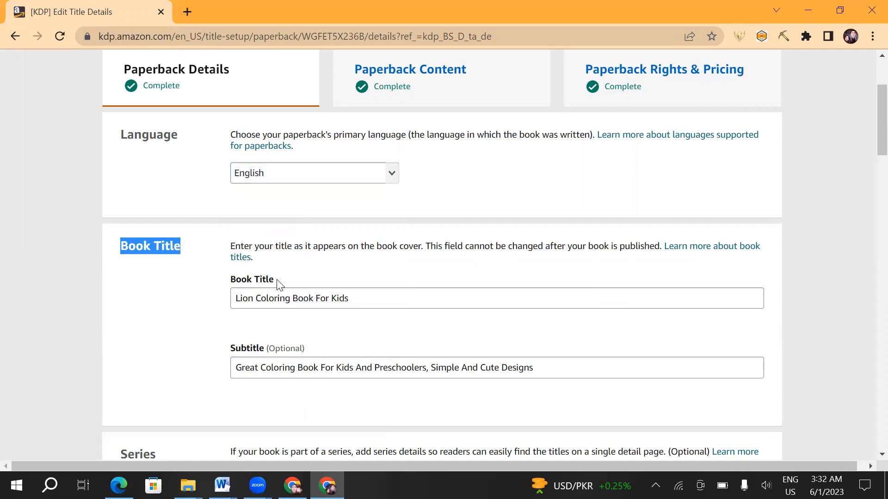
left_click_drag(231, 280, 275, 281)
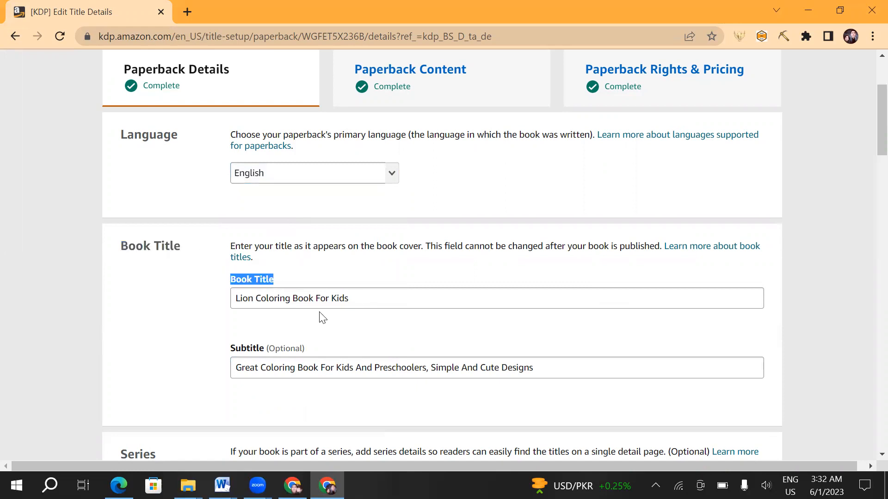
left_click(352, 298)
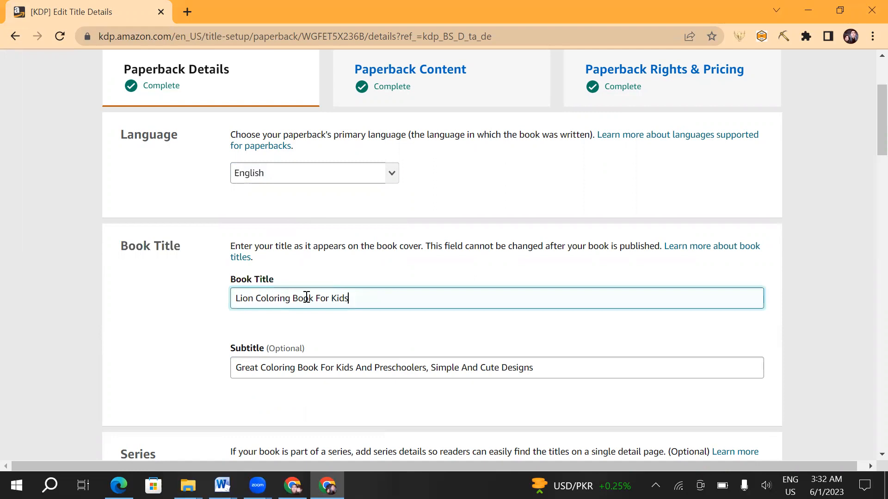
left_click(238, 295, "shift")
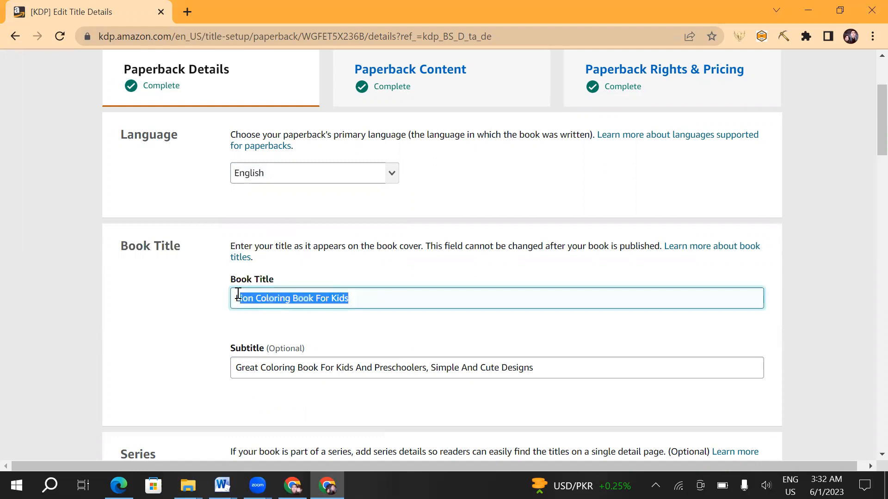
- Highlight the Subtitle label and the full subtitle text of the coloring book
left_click(264, 348)
left_click_drag(231, 345, 230, 348)
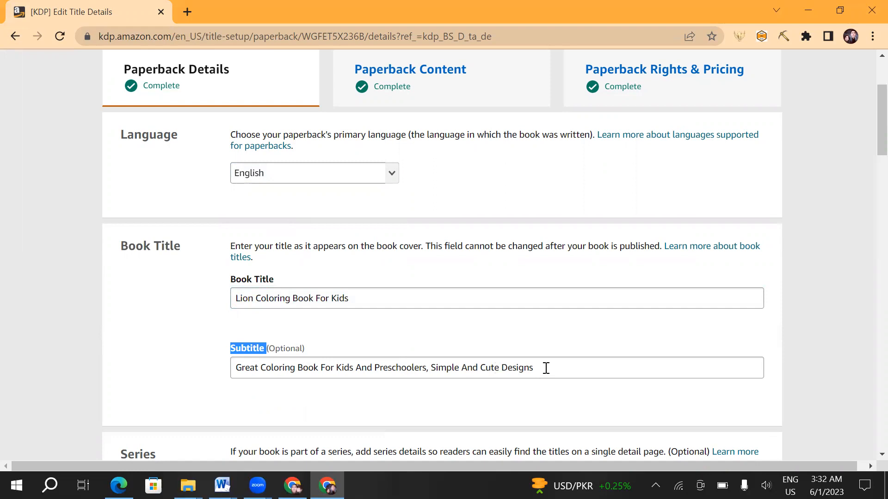
left_click_drag(546, 368, 234, 354)
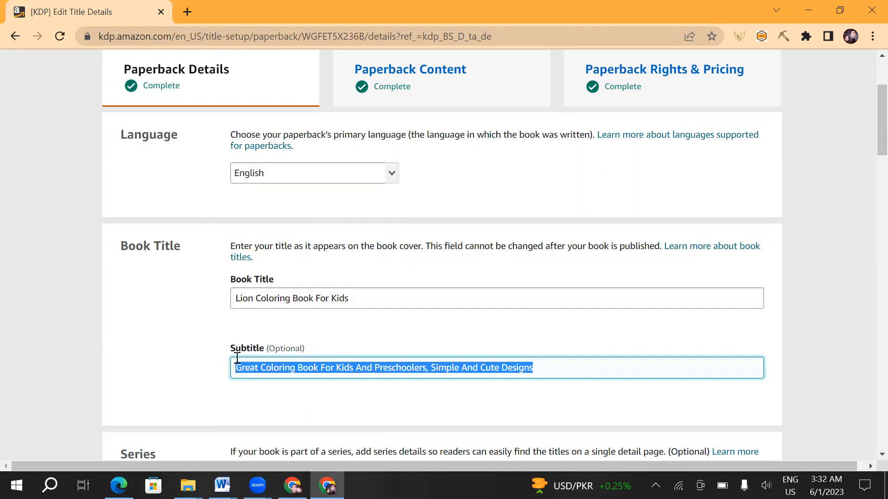
- Highlight the Series and Edition Number headings and place the cursor in the optional edition number field
scroll(407, 319, "down", 5)
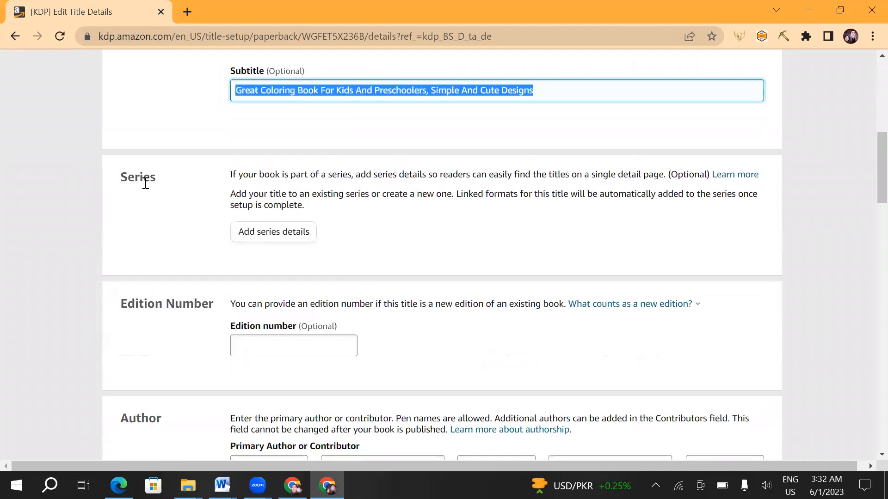
left_click_drag(161, 184, 118, 176)
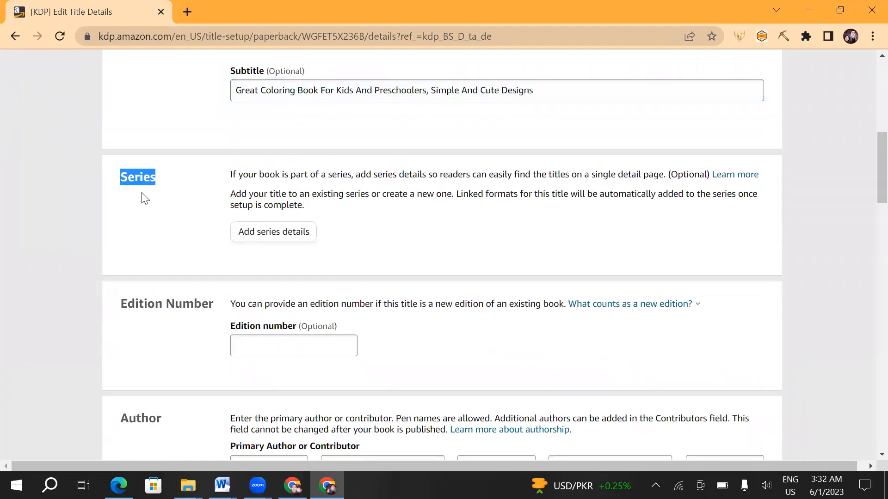
scroll(355, 249, "down", 3)
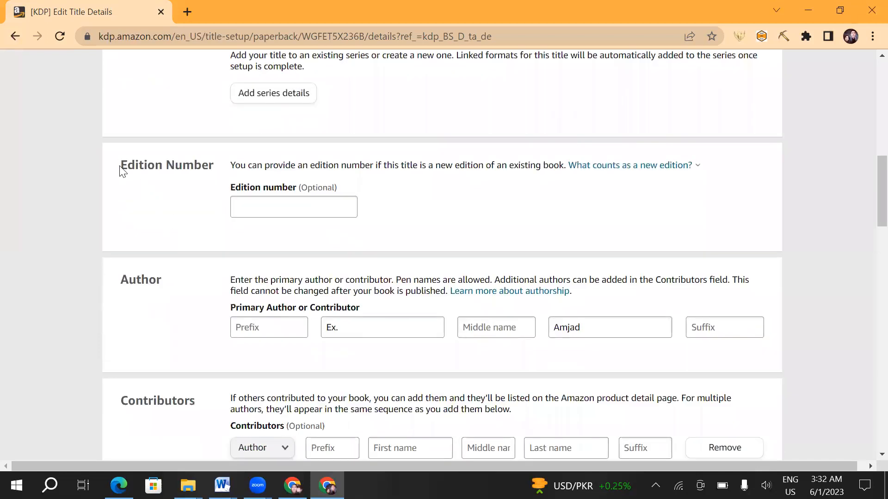
left_click_drag(119, 169, 218, 176)
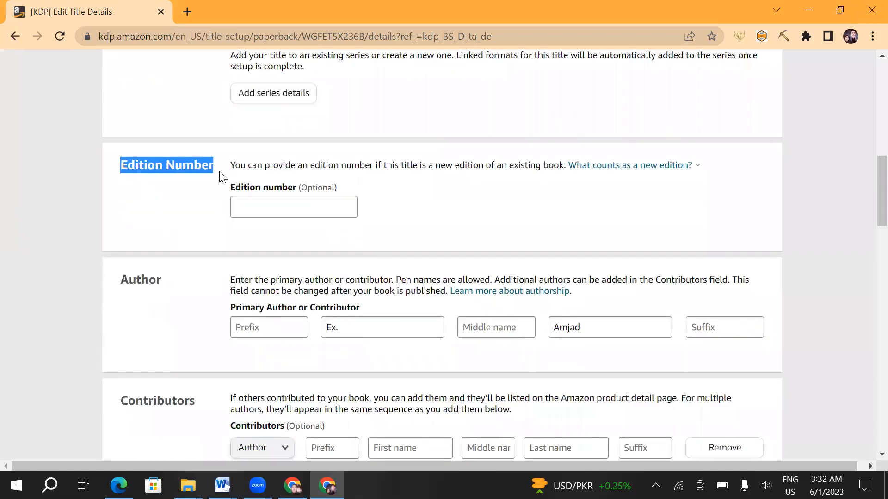
left_click(273, 214)
- Highlight the Author heading and go through the primary author's prefix, first, middle and last name fields without changing them
scroll(238, 238, "down", 3)
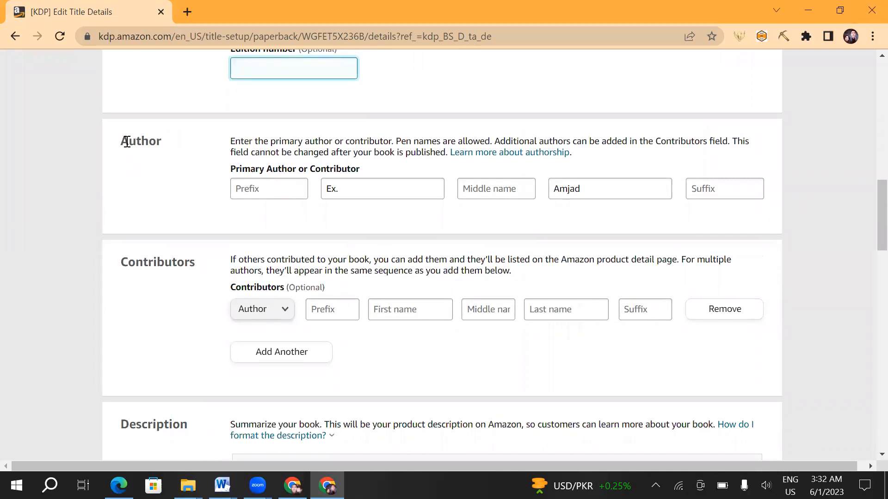
left_click(159, 144)
left_click_drag(161, 141, 122, 139)
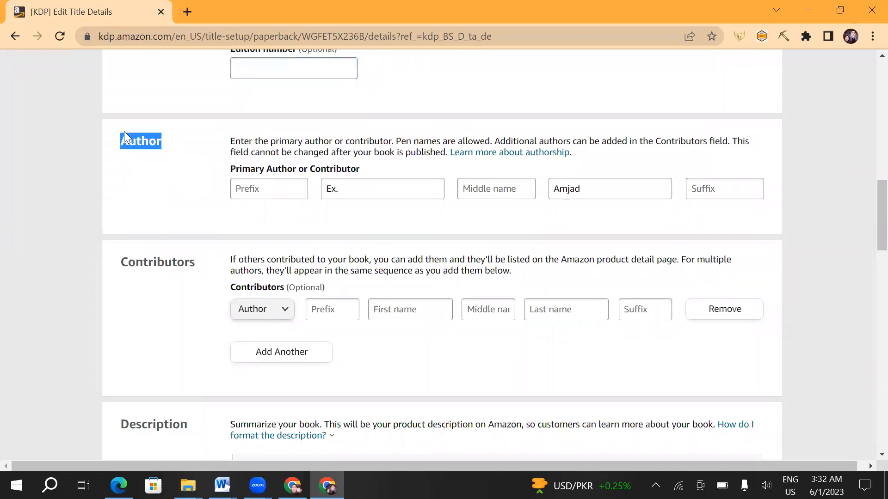
left_click(262, 186)
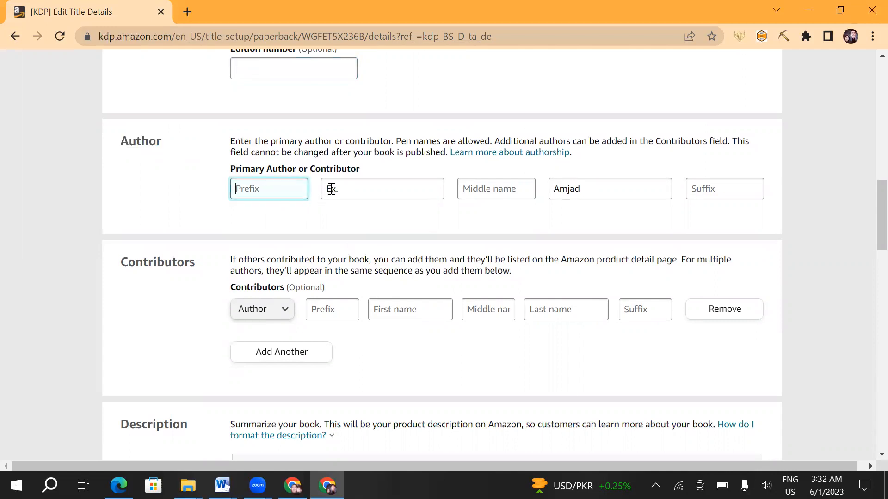
left_click_drag(339, 187, 327, 187)
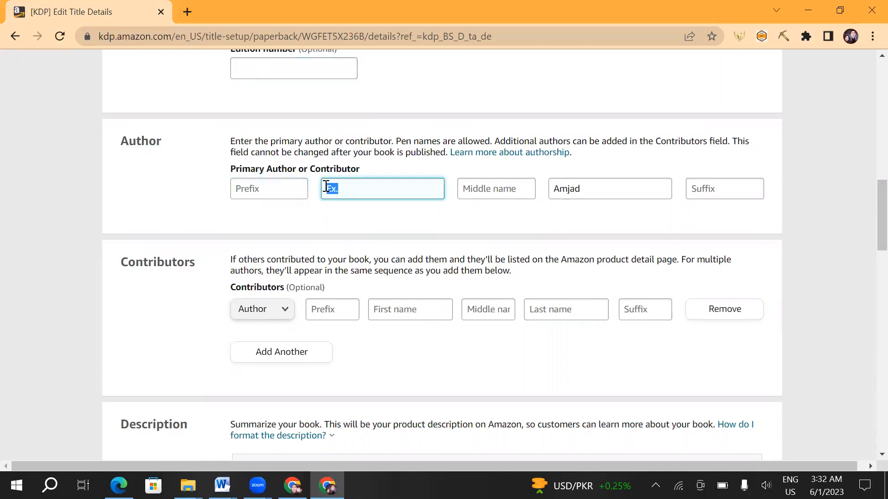
left_click_drag(580, 186, 555, 186)
left_click(474, 190)
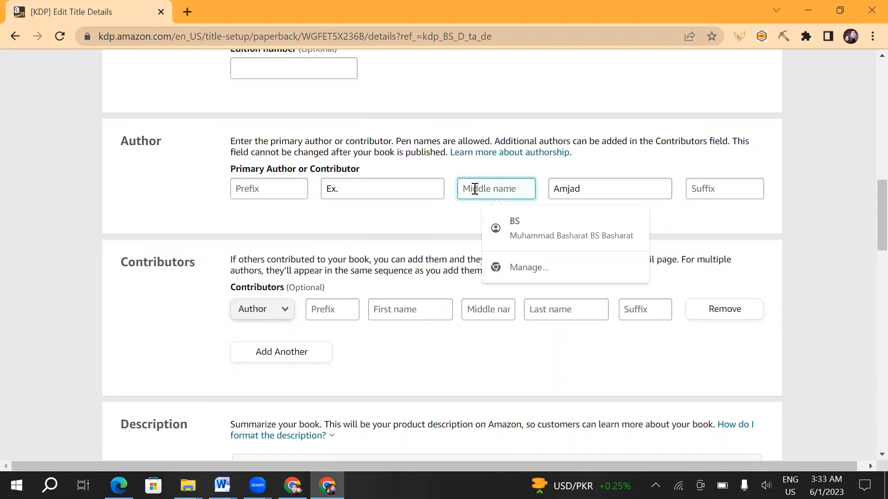
left_click(416, 204)
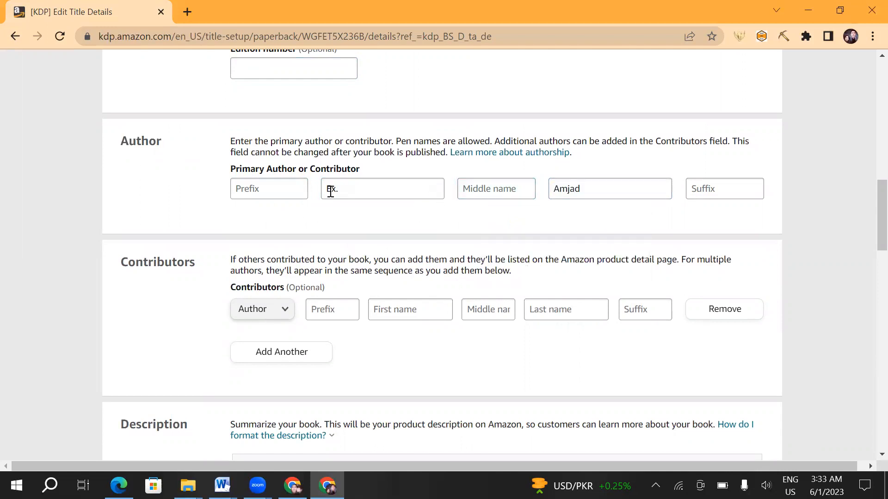
left_click(331, 191)
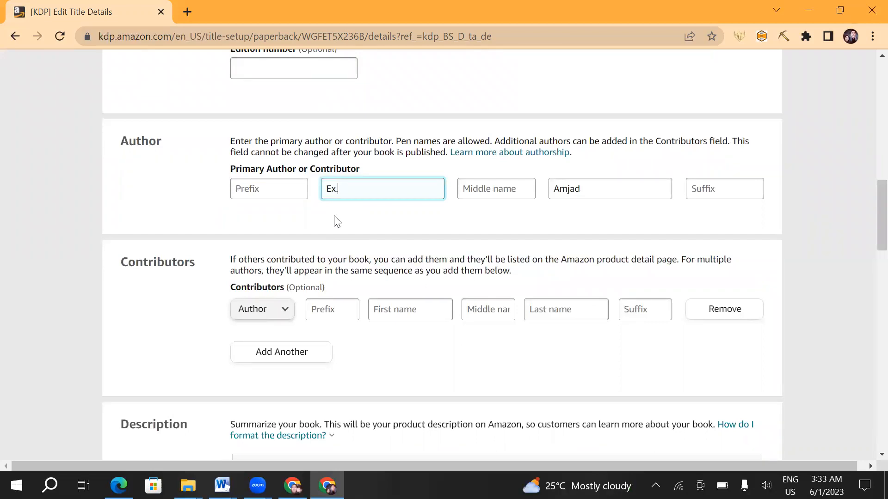
- Highlight the Contributors heading and point out the optional contributor's prefix, first name and last name fields
scroll(337, 222, "down", 1)
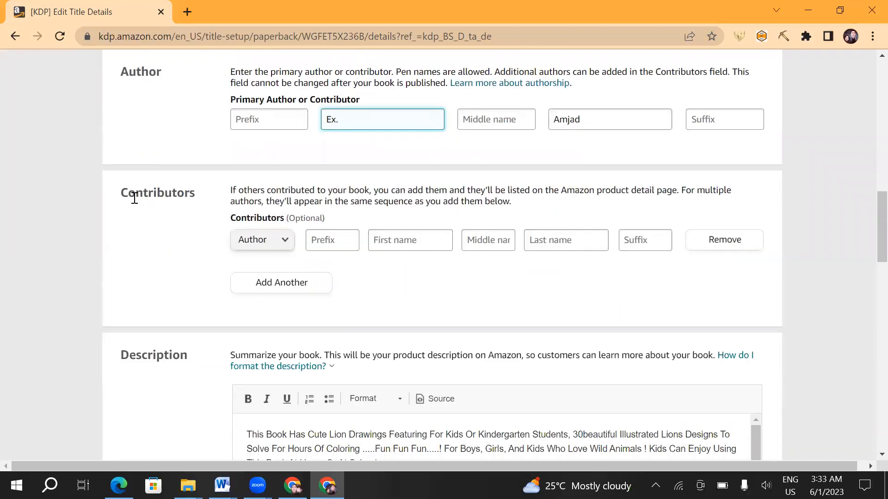
left_click(198, 198)
double_click(152, 196)
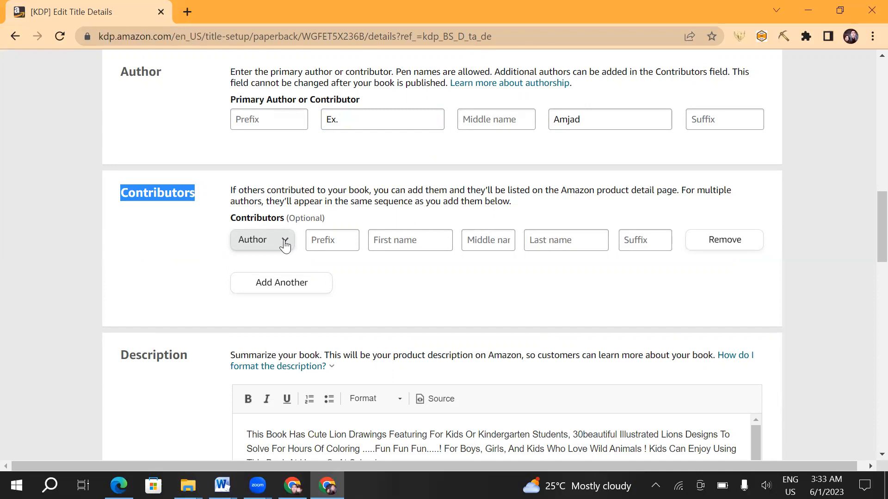
left_click(333, 238)
left_click(413, 242)
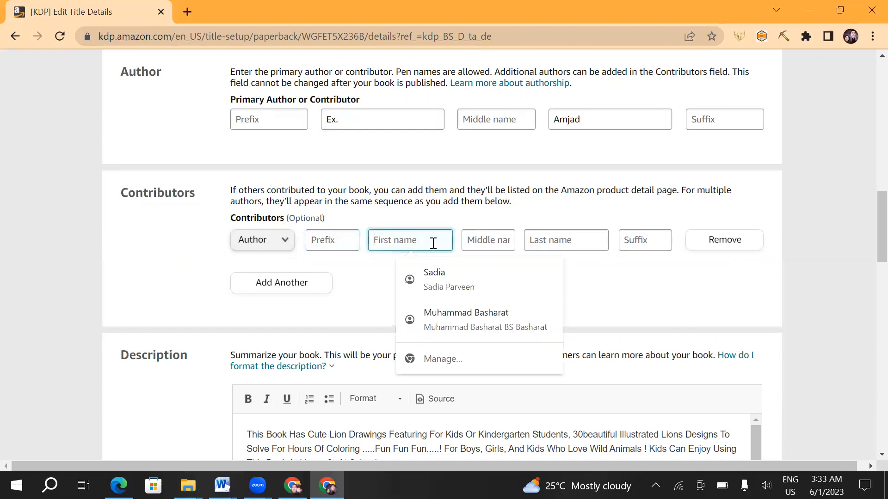
left_click(606, 240)
- Highlight the Description heading and place the cursor in the coloring book features part of the description text
scroll(278, 212, "down", 4)
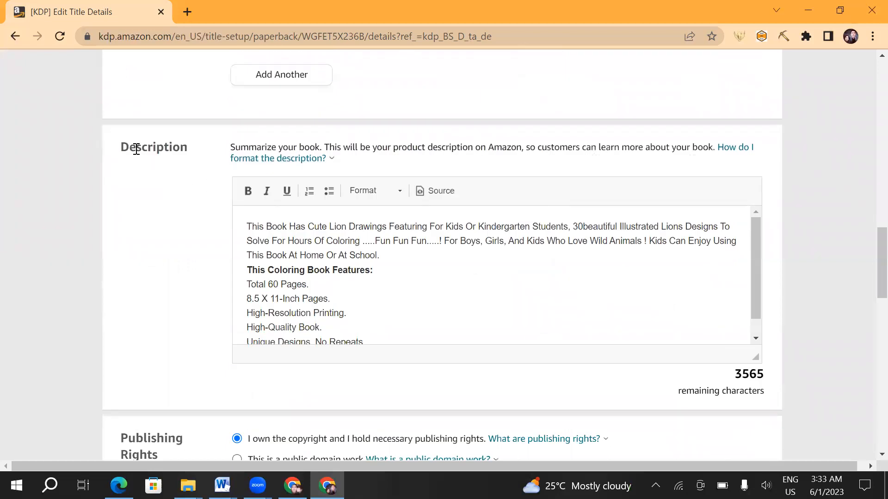
double_click(124, 140)
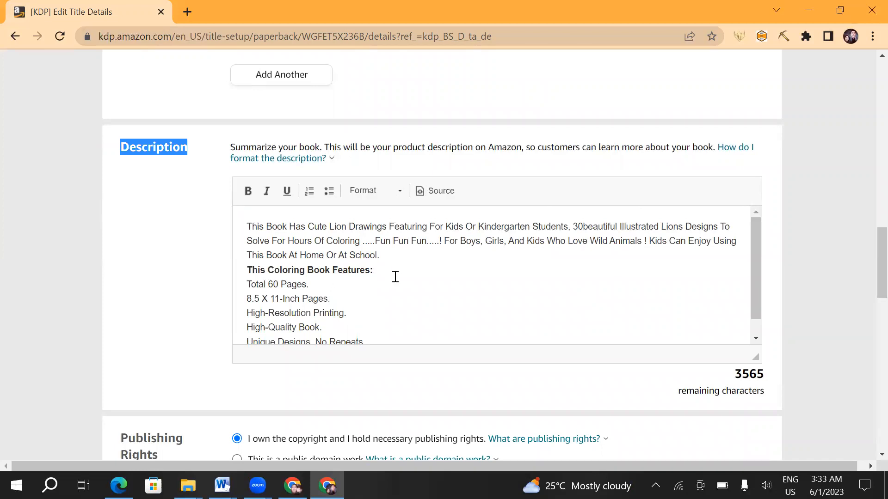
scroll(396, 277, "down", 1)
scroll(367, 278, "up", 1)
left_click(310, 284)
left_click(248, 271, "shift")
left_click(246, 294)
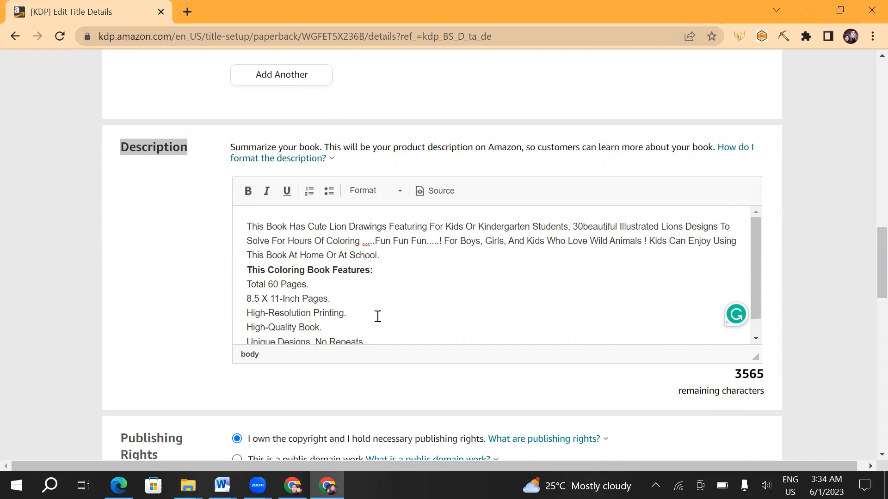
- Read through the book description, from its opening paragraph to the end of the coloring book features
scroll(378, 317, "down", 1)
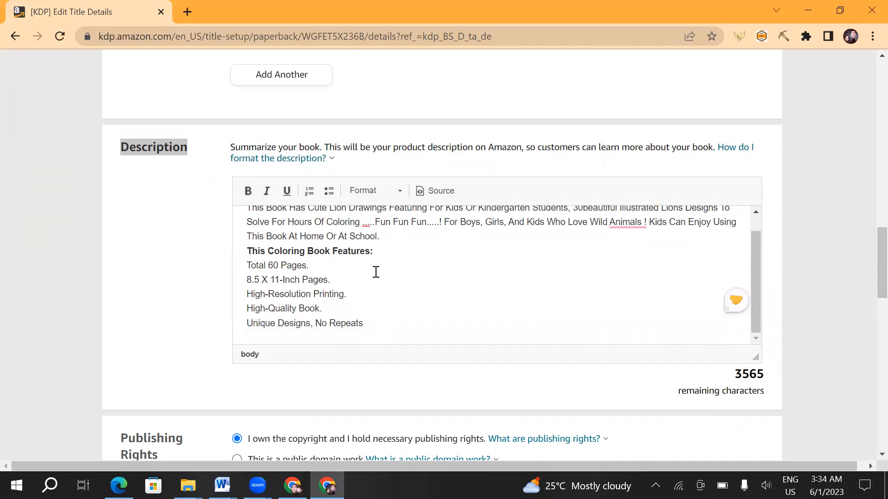
scroll(323, 258, "up", 1)
left_click(245, 226)
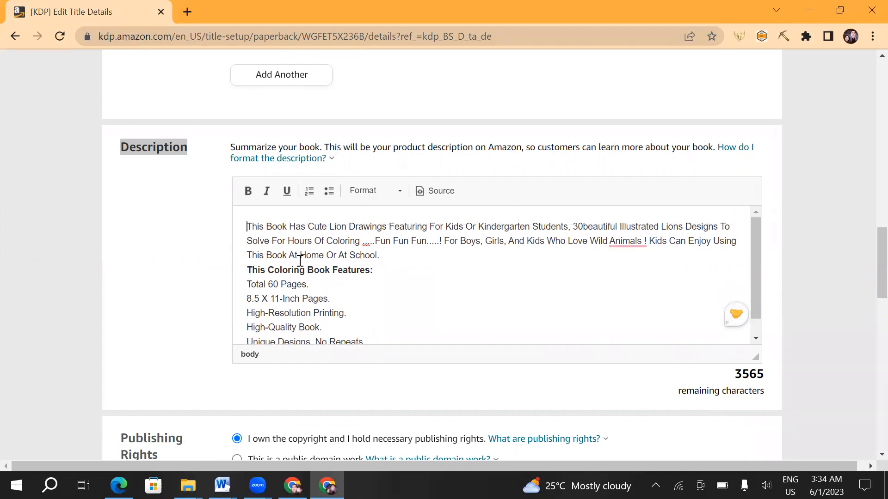
scroll(367, 276, "down", 1)
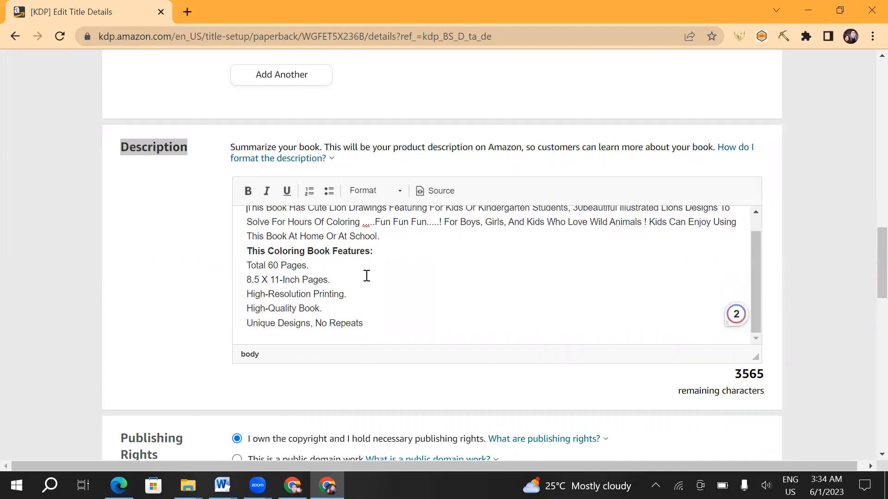
scroll(367, 276, "down", 3)
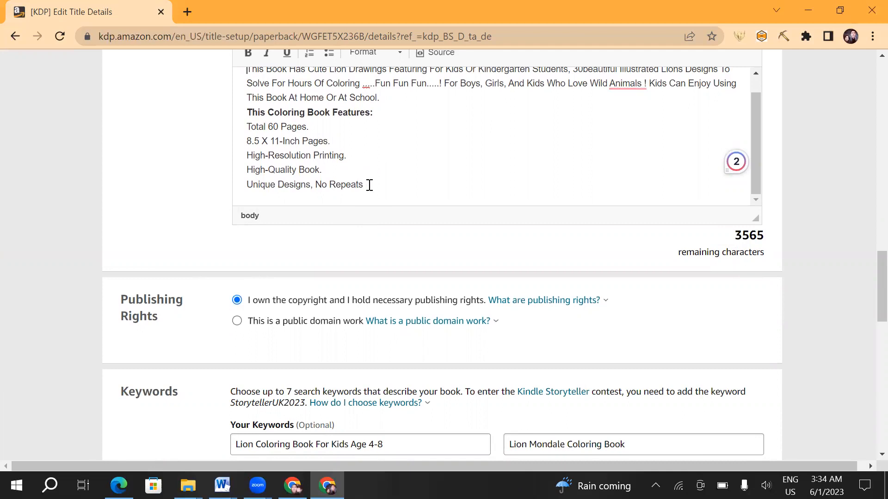
scroll(368, 184, "up", 1)
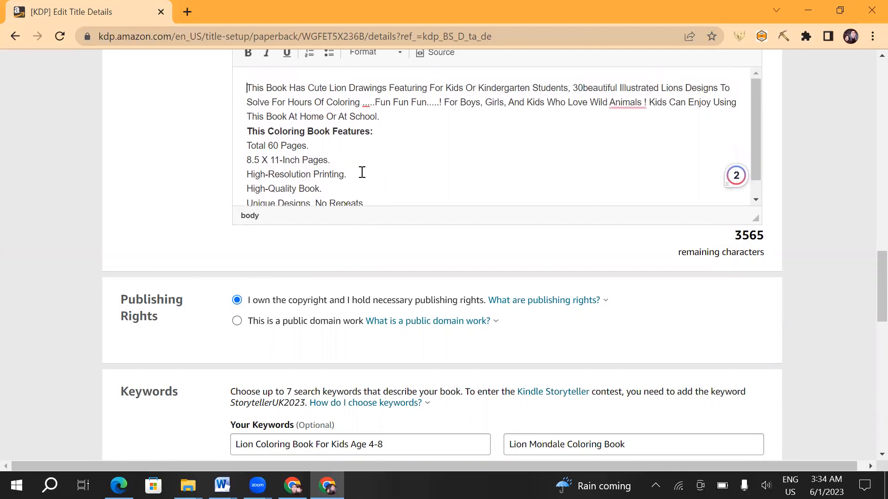
scroll(361, 172, "up", 2)
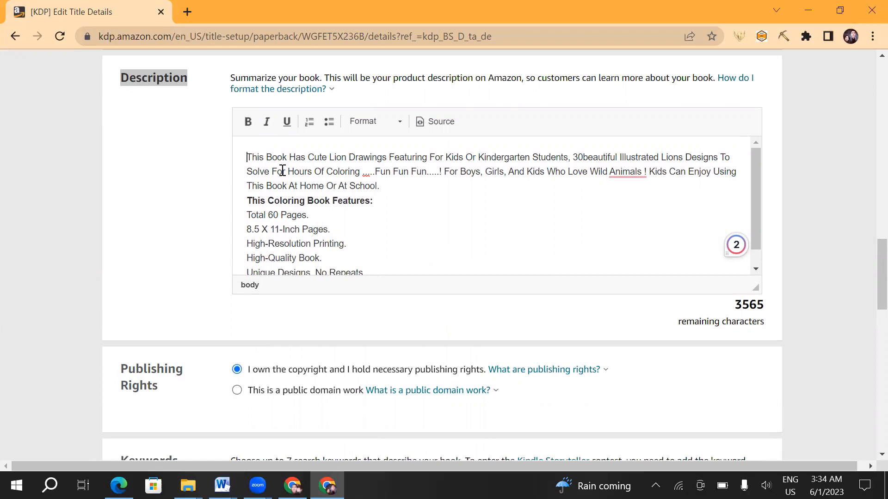
scroll(346, 212, "down", 1)
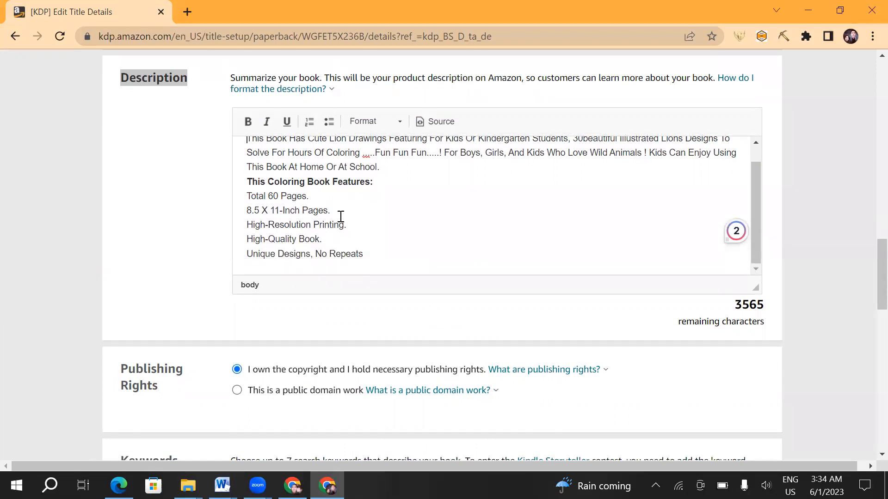
- Select "I own the copyright and I hold necessary publishing rights" and highlight the Publishing Rights heading and part of the public domain work question
scroll(339, 218, "down", 4)
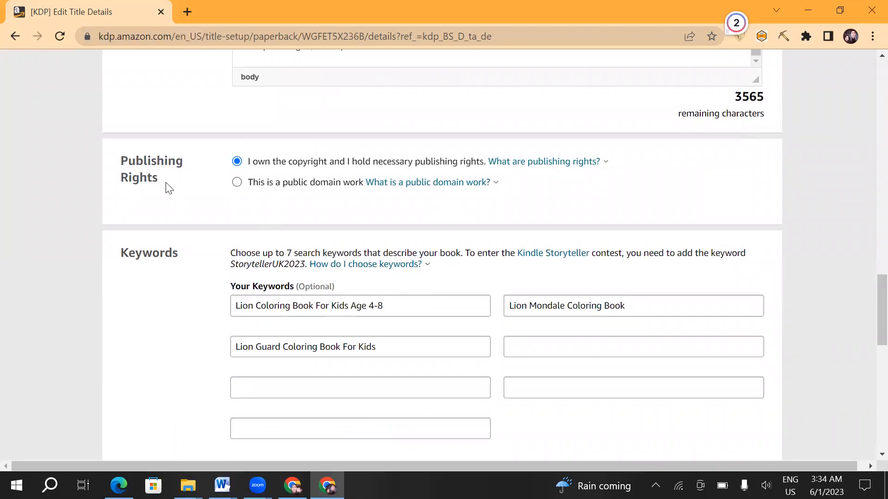
left_click_drag(168, 187, 116, 163)
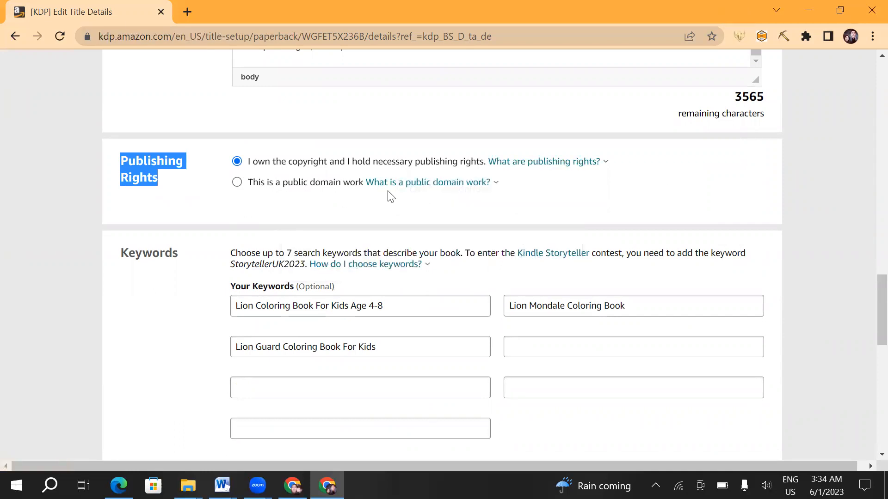
left_click(209, 196)
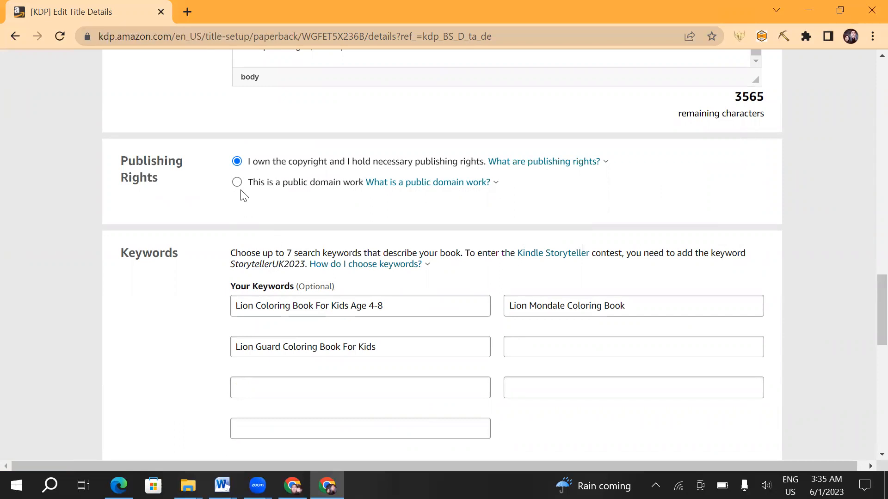
left_click(237, 162)
left_click_drag(164, 184, 115, 179)
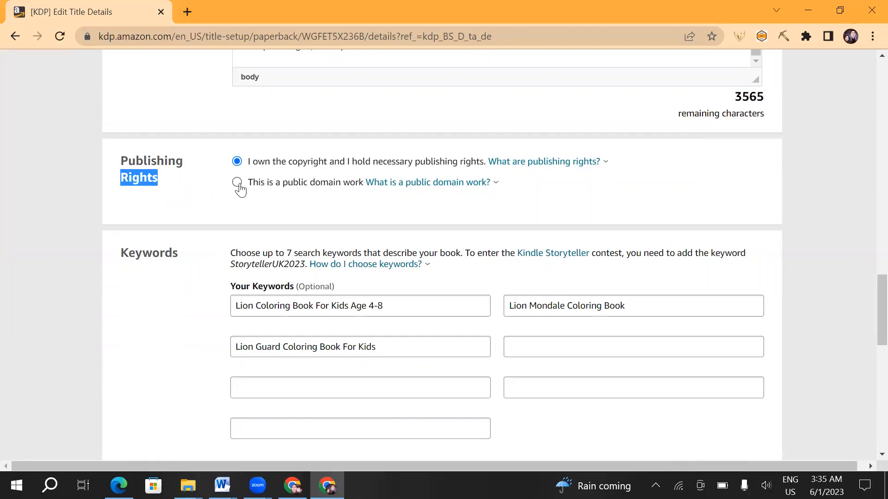
left_click_drag(508, 186, 394, 180)
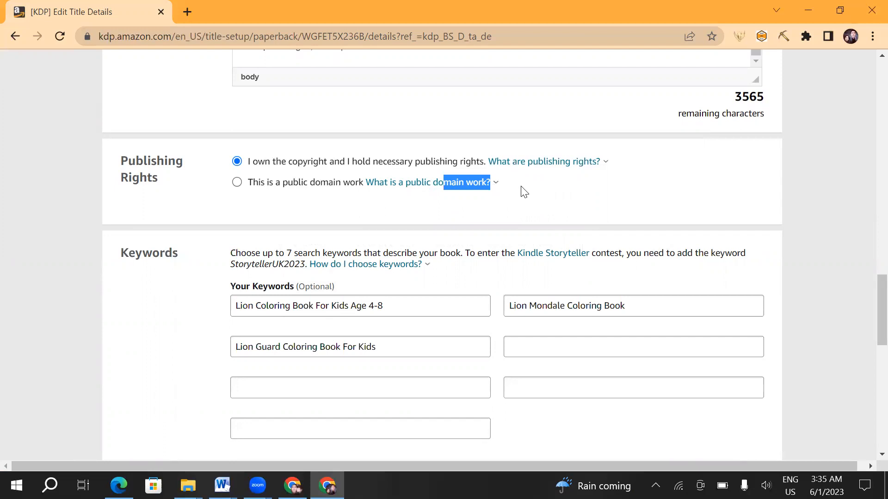
- Read the explanation of public domain works and highlight part of the public domain work question
left_click(365, 185)
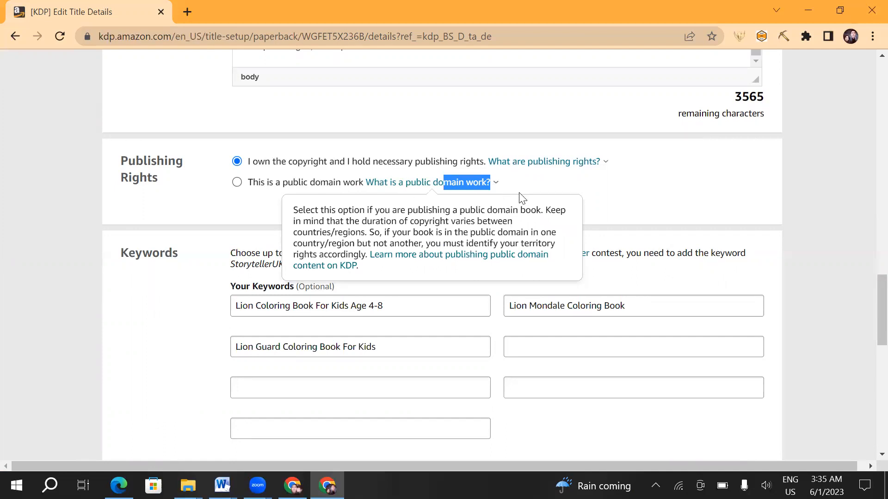
left_click(228, 195)
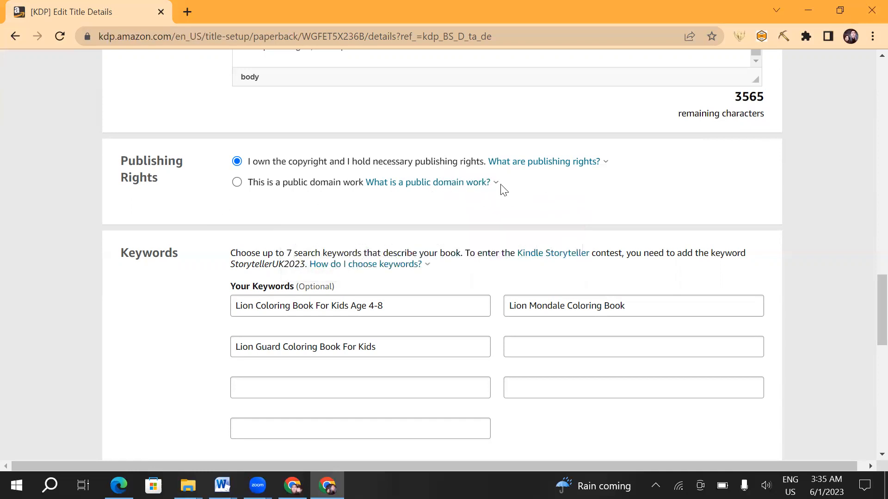
left_click_drag(500, 184, 415, 180)
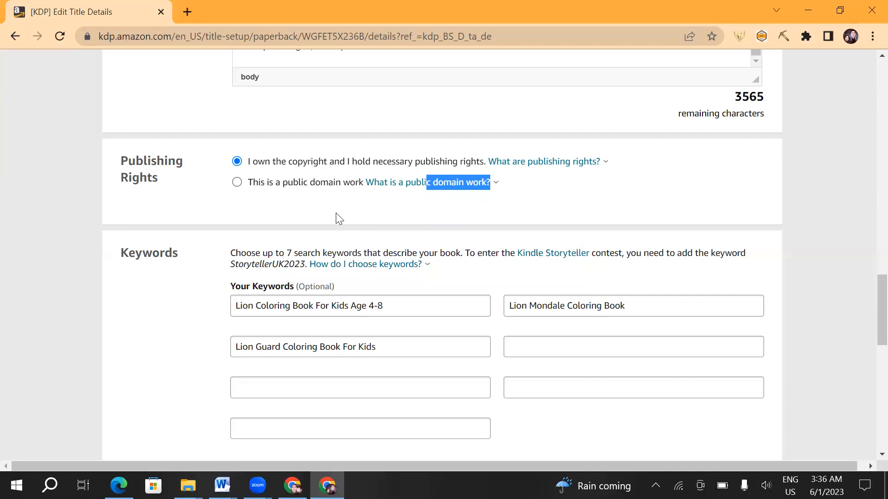
- Highlight the Keywords heading and the instruction to choose up to 7 search keywords
scroll(180, 204, "down", 1)
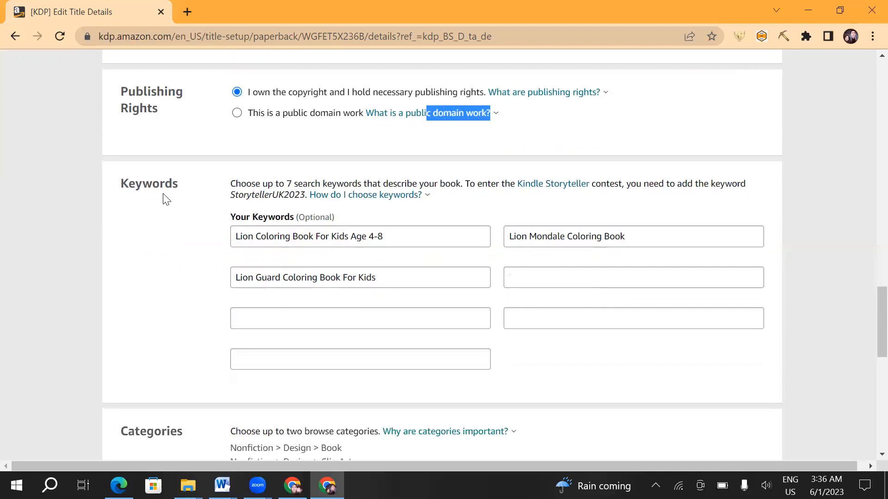
left_click(138, 186)
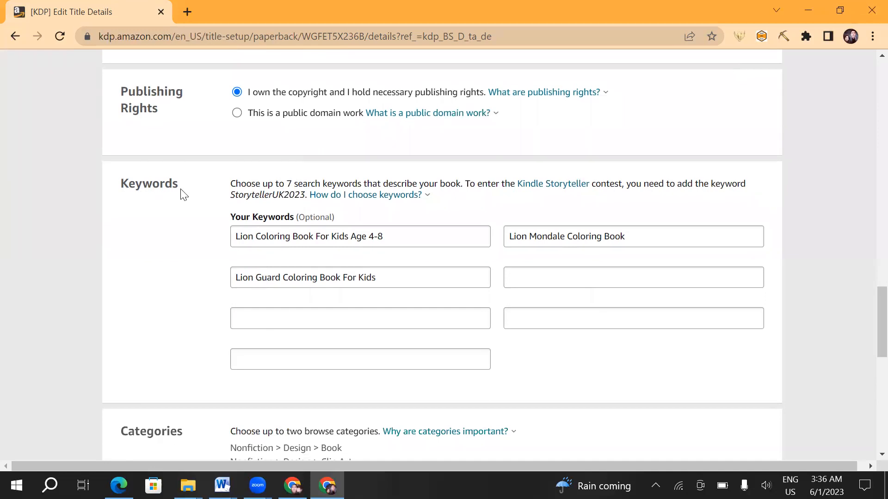
left_click_drag(173, 187, 124, 186)
scroll(346, 162, "up", 1)
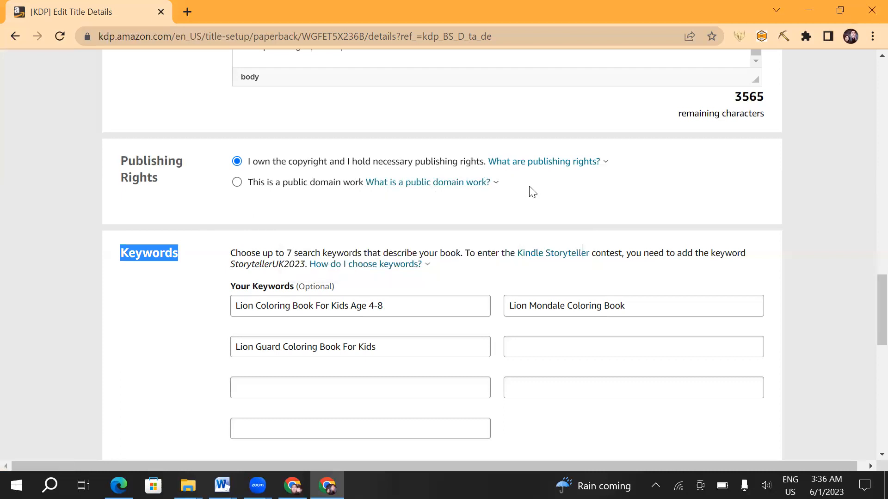
scroll(171, 252, "down", 1)
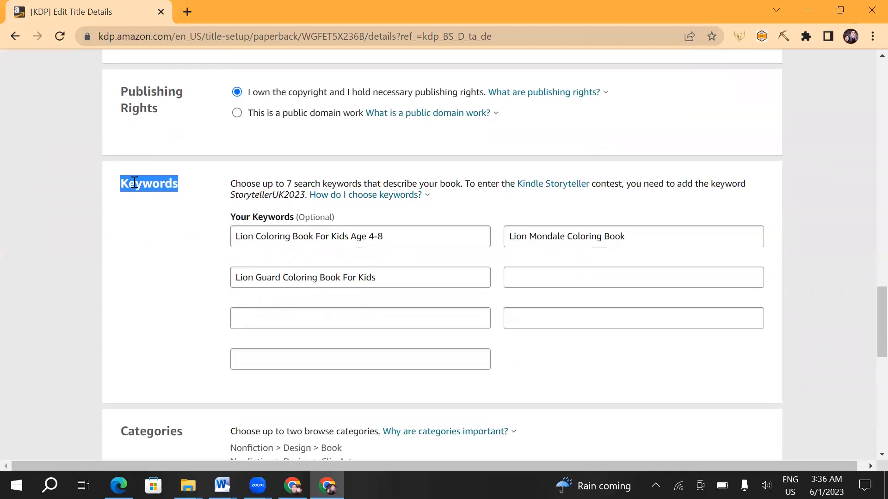
left_click_drag(204, 195, 383, 183)
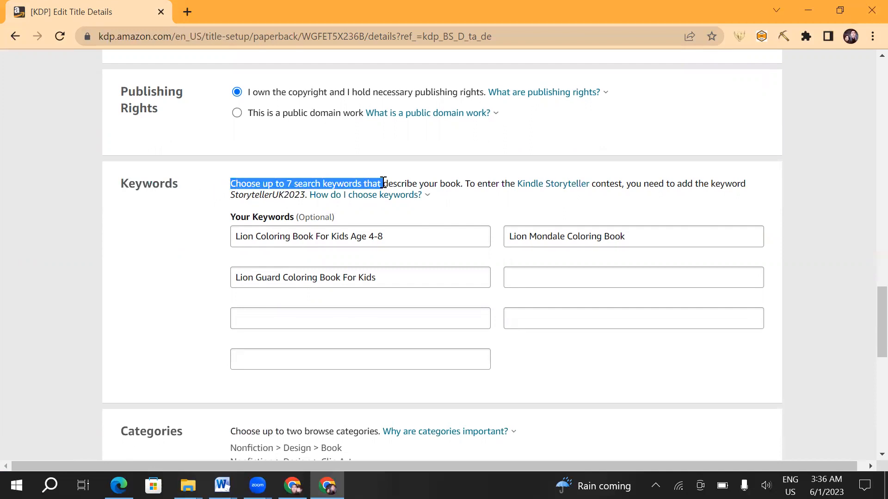
- Highlight the three filled-in keywords one after another, from the kids age 4-8 phrase to the Lion Guard phrase
left_click(610, 273)
left_click(393, 236)
triple_click(278, 236)
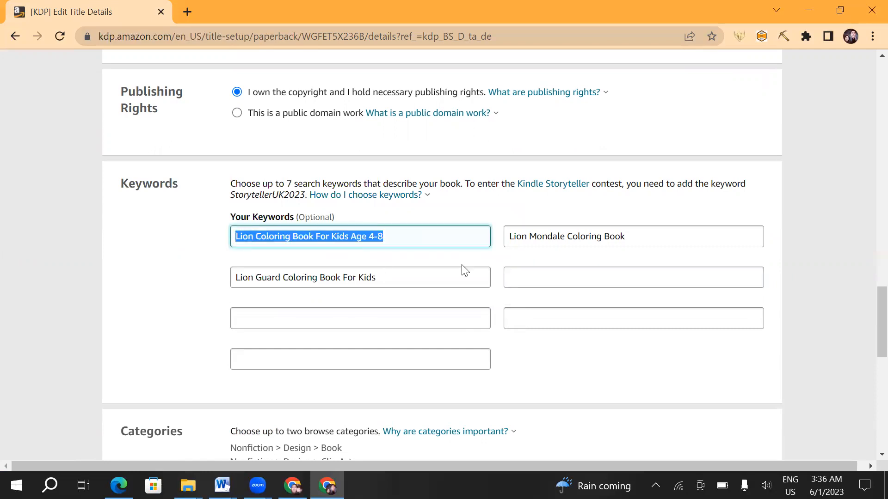
left_click_drag(640, 236, 513, 234)
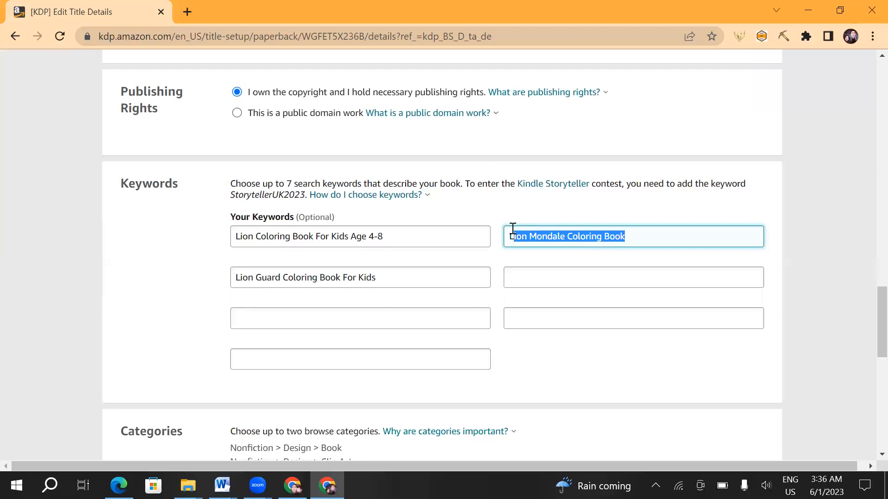
left_click_drag(371, 277, 238, 276)
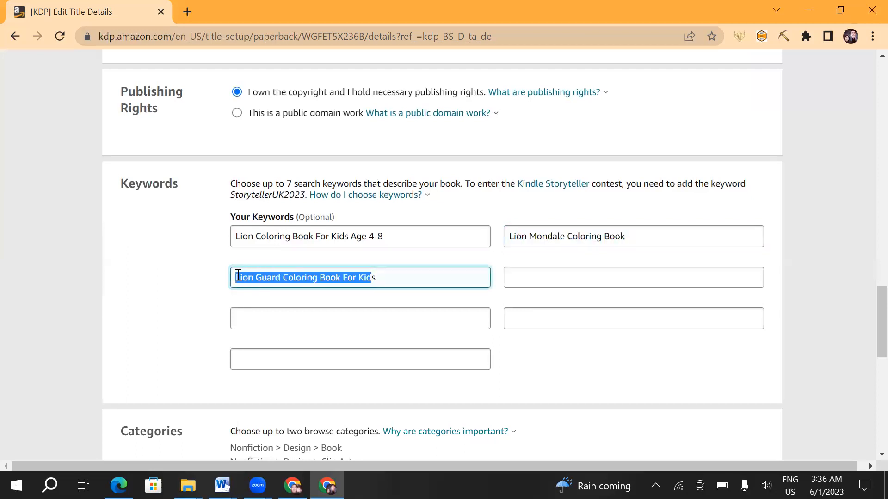
left_click(411, 272)
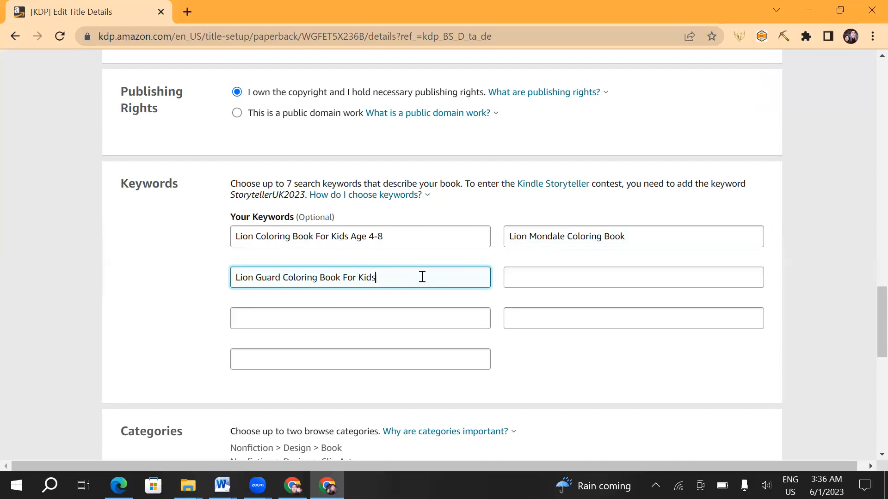
- Point out the four empty keyword fields and view the help on how to choose keywords
left_click(372, 323)
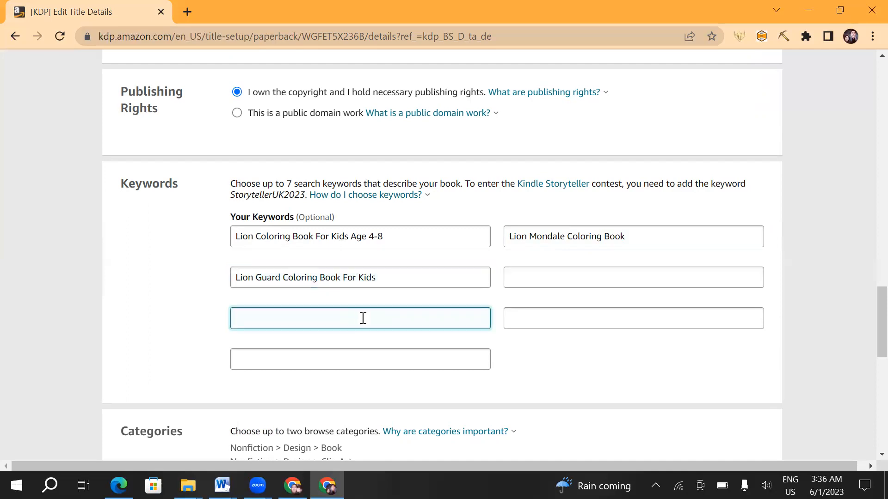
left_click(528, 275)
left_click(529, 320)
left_click(327, 353)
left_click(334, 309)
left_click(411, 196)
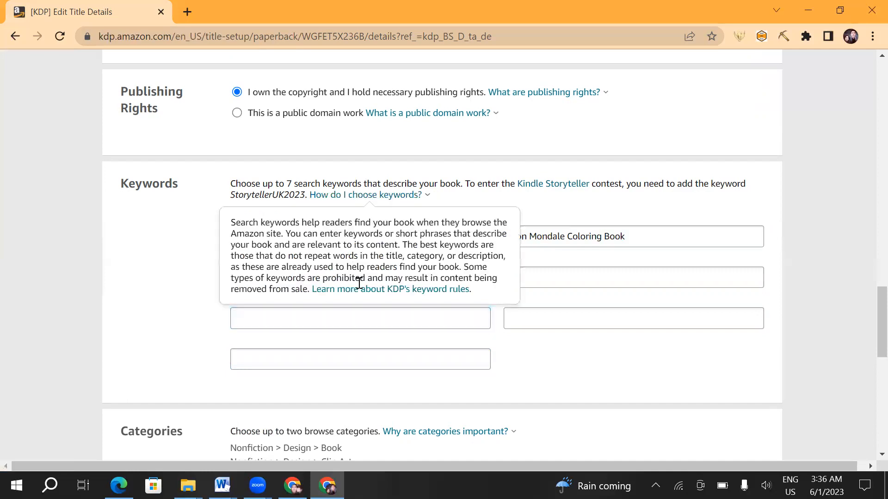
left_click(518, 328)
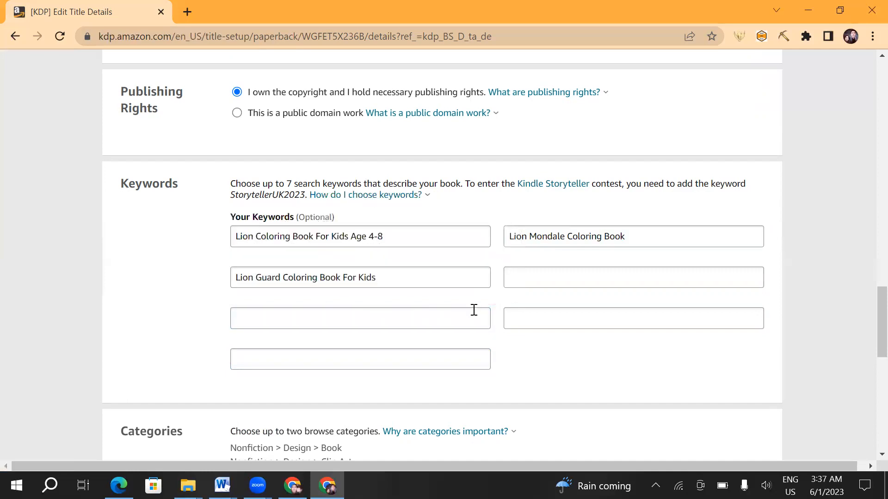
- Highlight the Categories heading and point out the two chosen browse categories
scroll(344, 270, "down", 3)
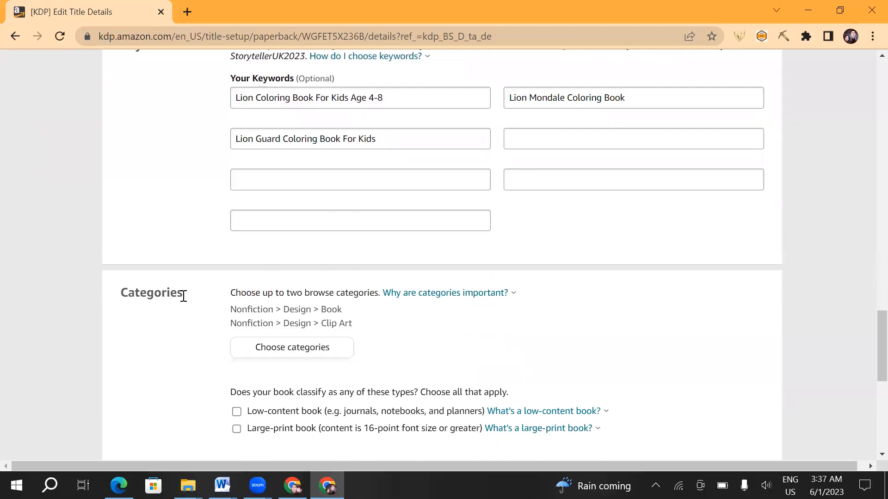
left_click_drag(181, 295, 121, 297)
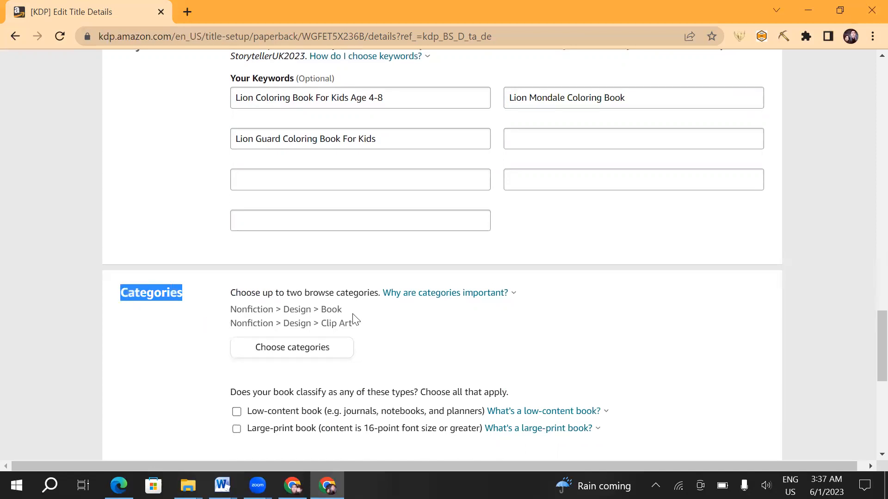
left_click_drag(218, 304, 241, 301)
- Classify the book as a low-content book and leave the large-print book type unselected
scroll(240, 337, "down", 3)
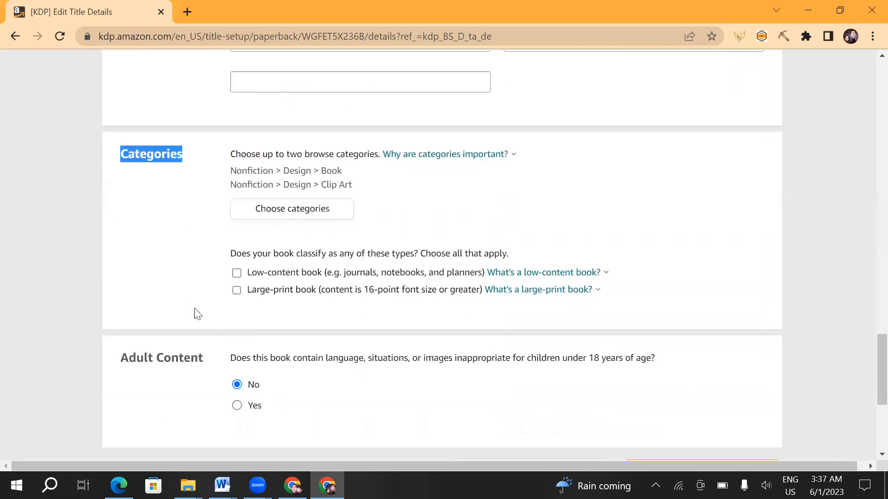
left_click(236, 275)
left_click(237, 290)
left_click(236, 276)
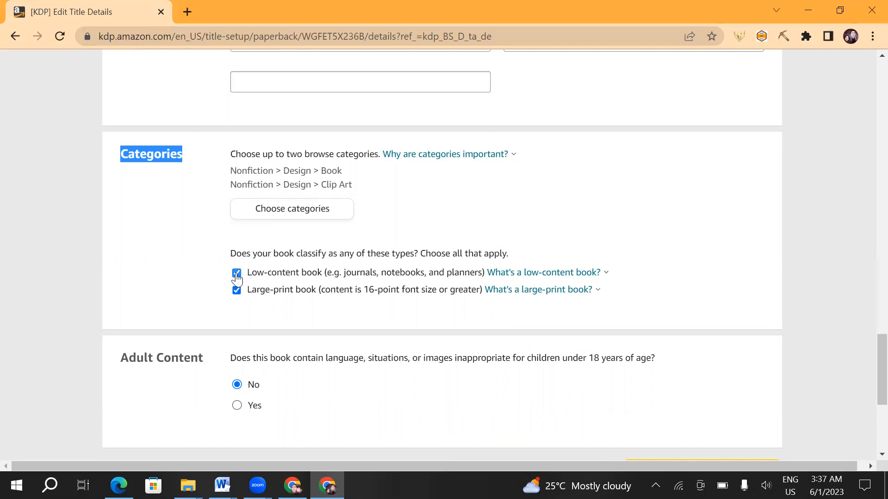
left_click(236, 291)
left_click(234, 280)
- Highlight the Adult Content heading, answer No to its question, and save the details to continue to the content section
left_click_drag(128, 358, 199, 359)
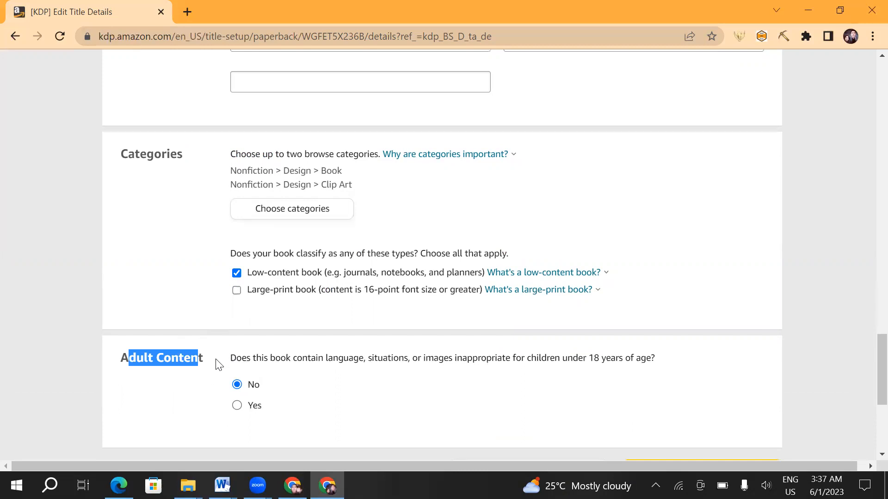
left_click(219, 365)
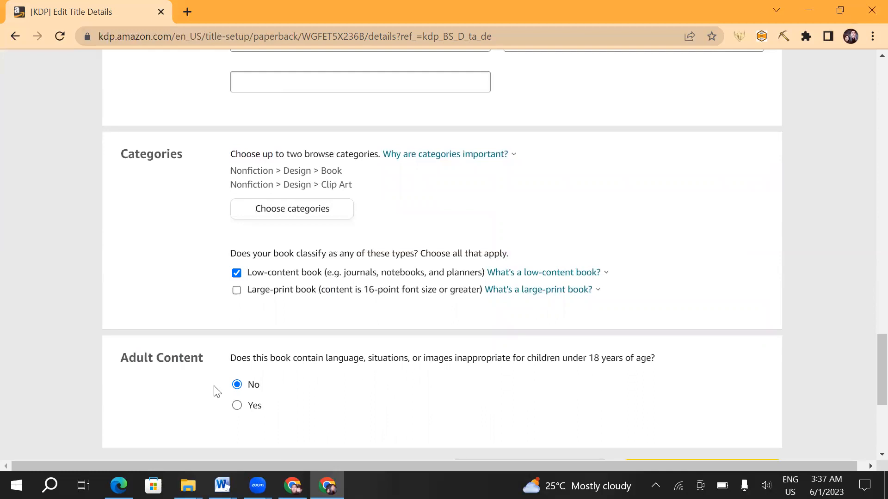
left_click(236, 407)
left_click(236, 387)
scroll(263, 335, "down", 3)
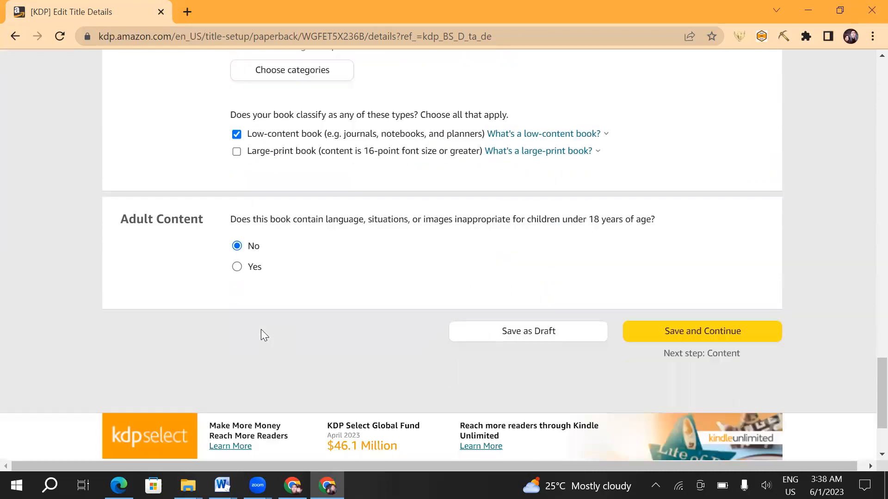
left_click(662, 329)
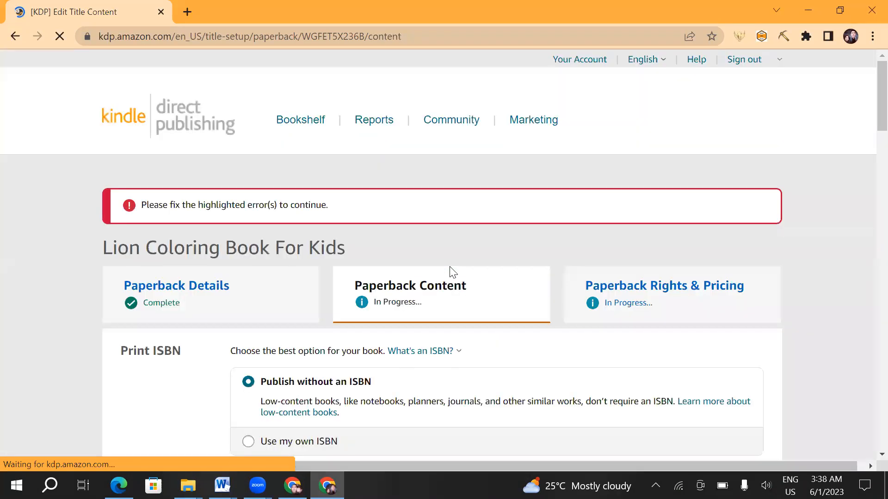
- Highlight the Paperback Content heading and the Print ISBN heading
scroll(256, 245, "down", 4)
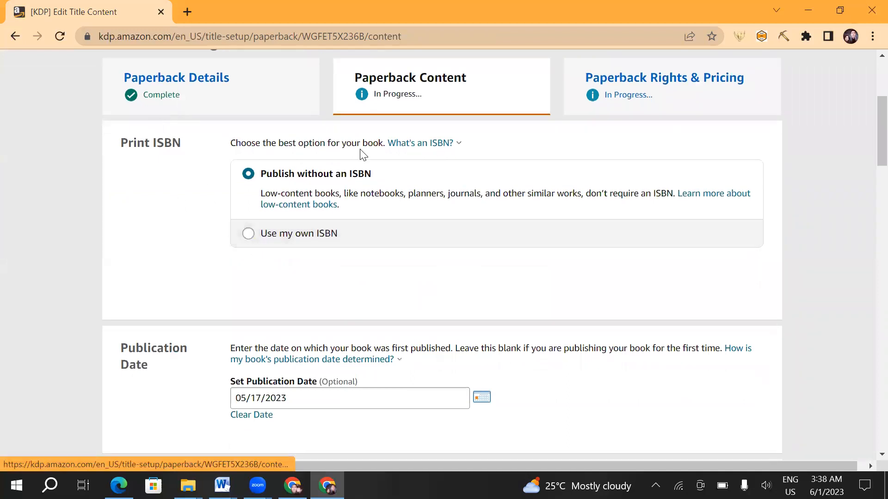
scroll(389, 154, "up", 3)
left_click_drag(476, 221, 356, 215)
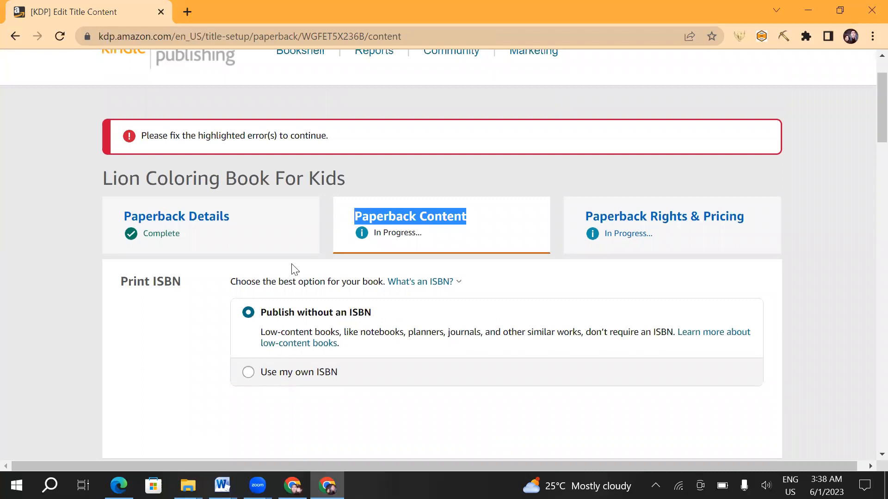
scroll(284, 273, "down", 1)
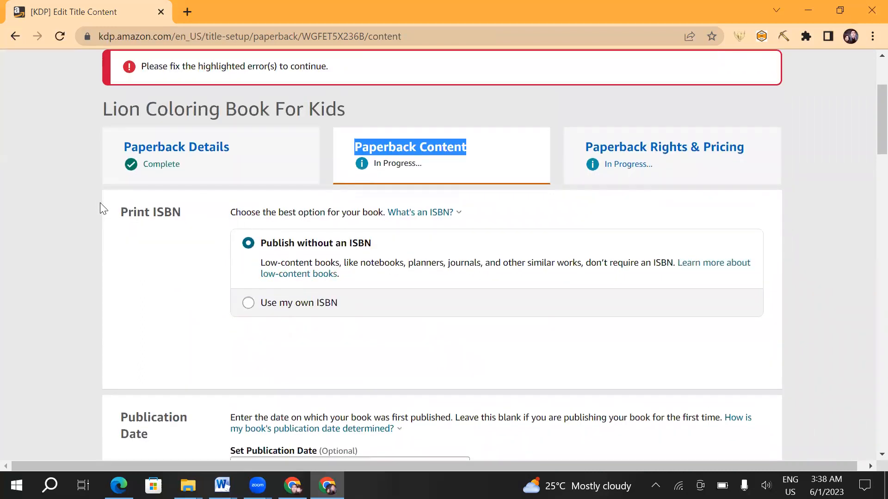
left_click_drag(187, 213, 128, 209)
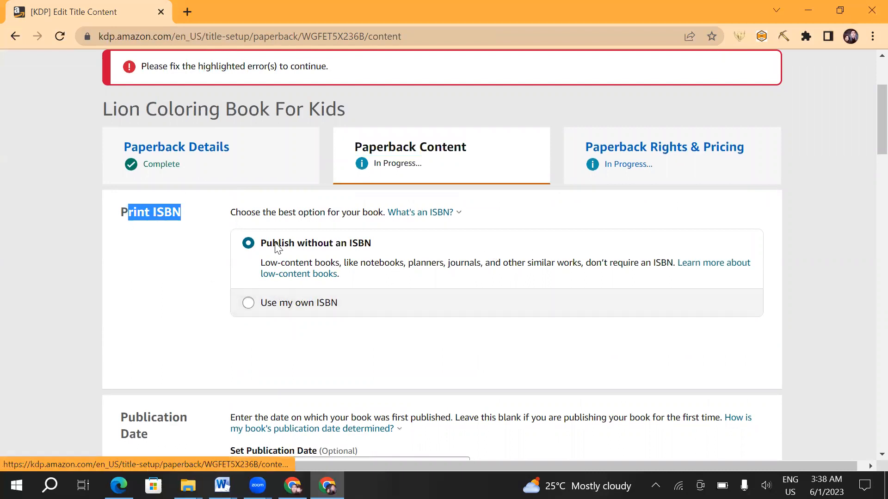
- View the publication date calendar without picking a date and point out that the date is optional
scroll(462, 247, "down", 6)
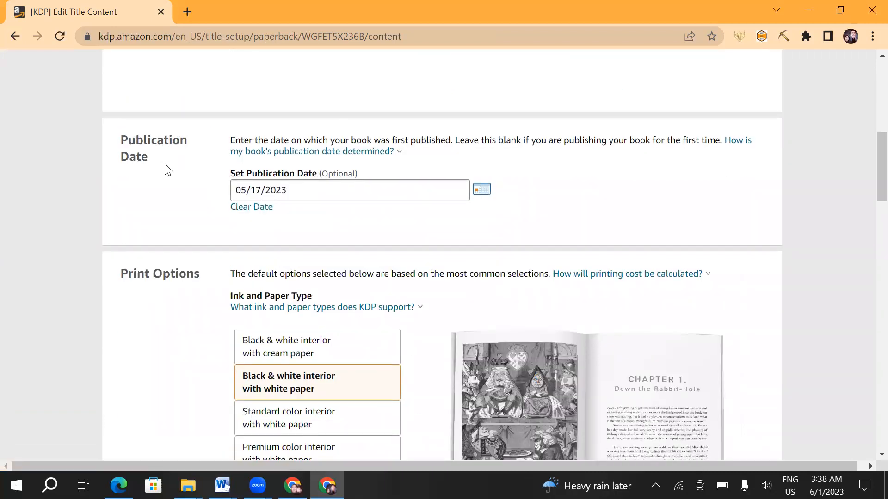
left_click(482, 195)
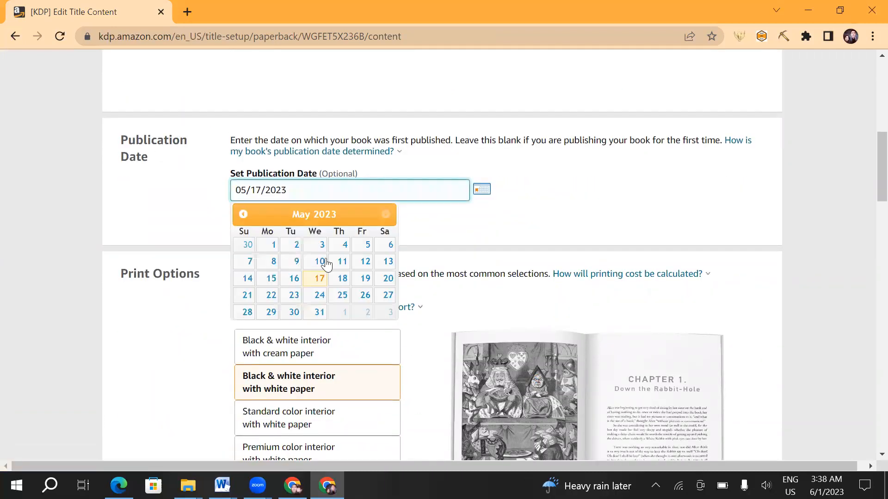
left_click(452, 238)
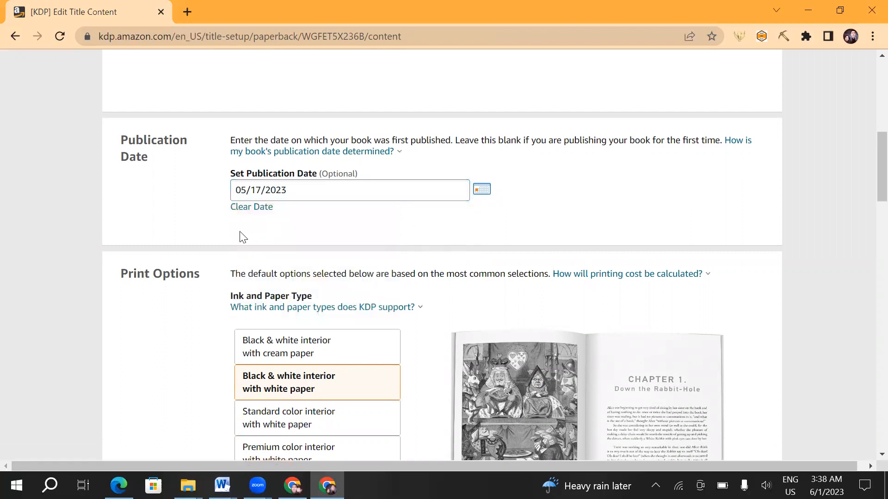
left_click_drag(360, 178, 321, 175)
- Select "Black & white interior with white paper" as the ink and paper type
scroll(129, 218, "down", 3)
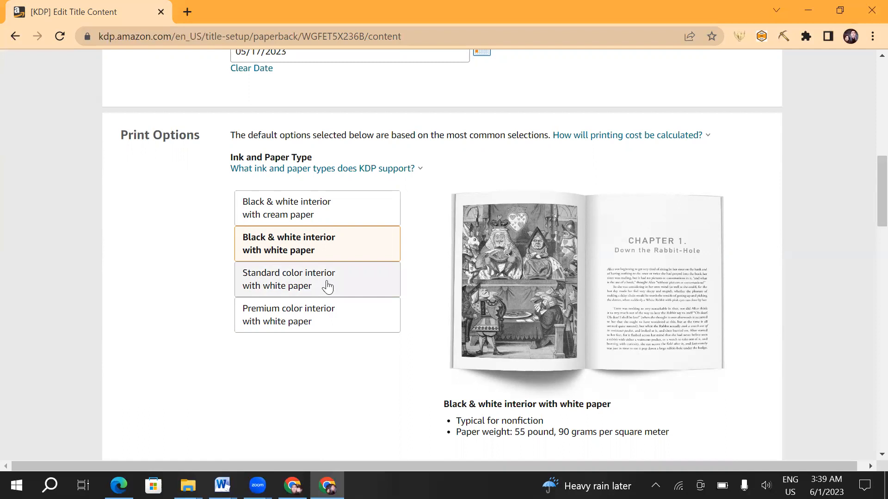
left_click(324, 249)
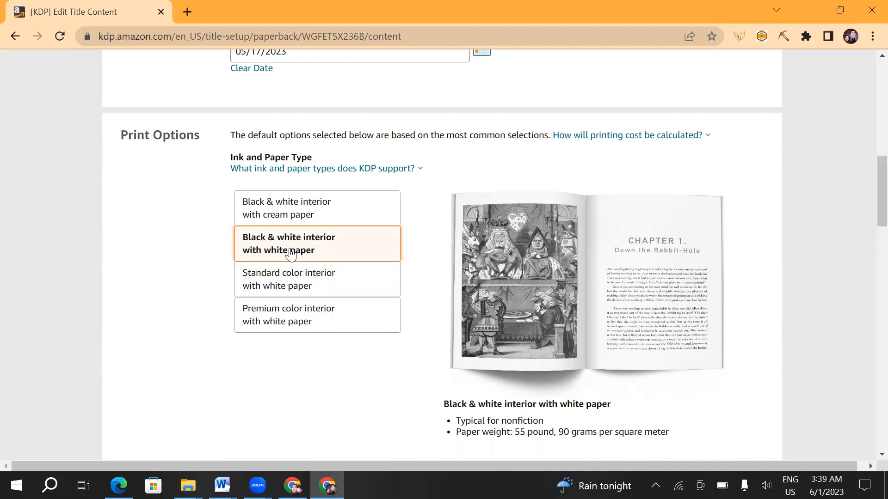
- Highlight the Trim Size heading, view the standard and self-defined trim size options, and close them without choosing another size
scroll(302, 291, "down", 3)
scroll(264, 289, "down", 2)
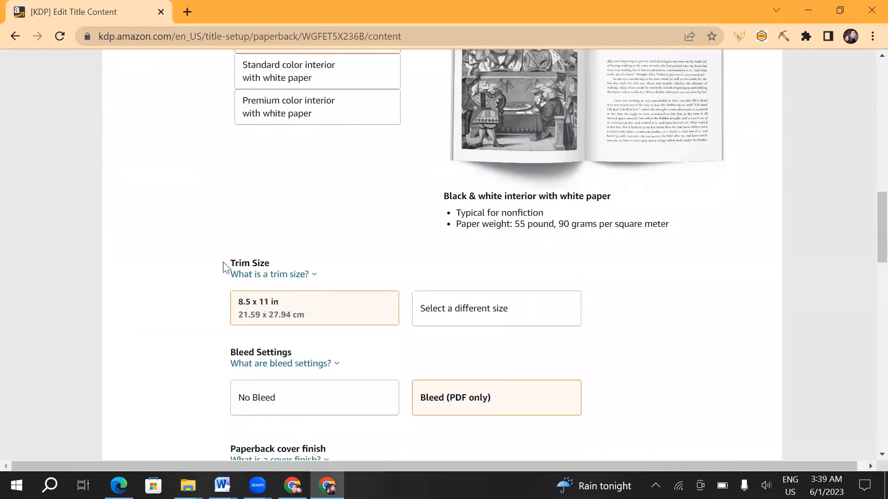
triple_click(275, 265)
left_click(467, 315)
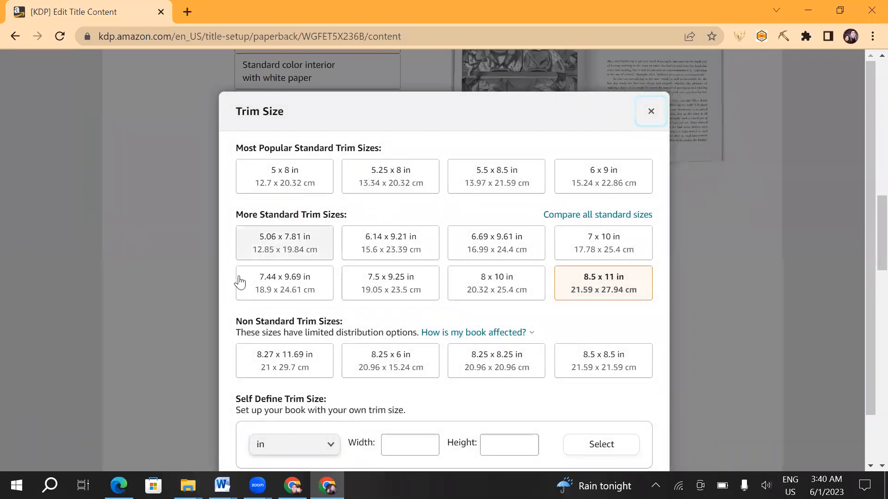
scroll(377, 327, "down", 1)
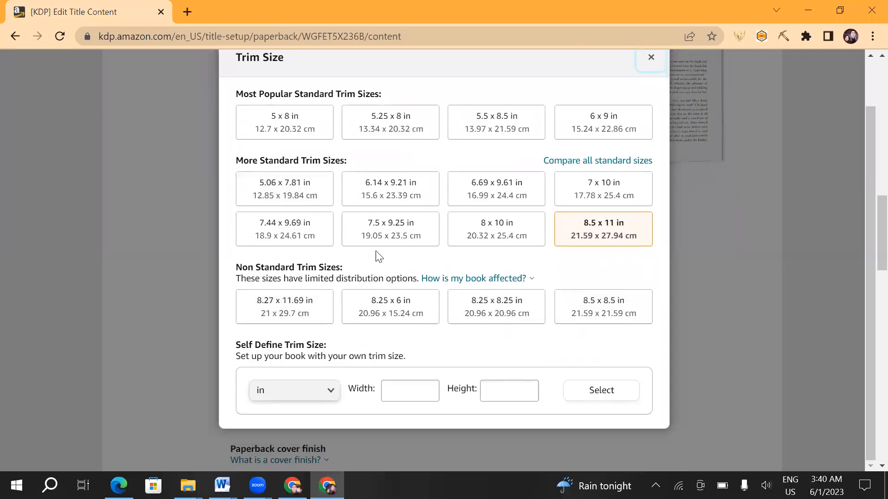
left_click(430, 390)
left_click(515, 392)
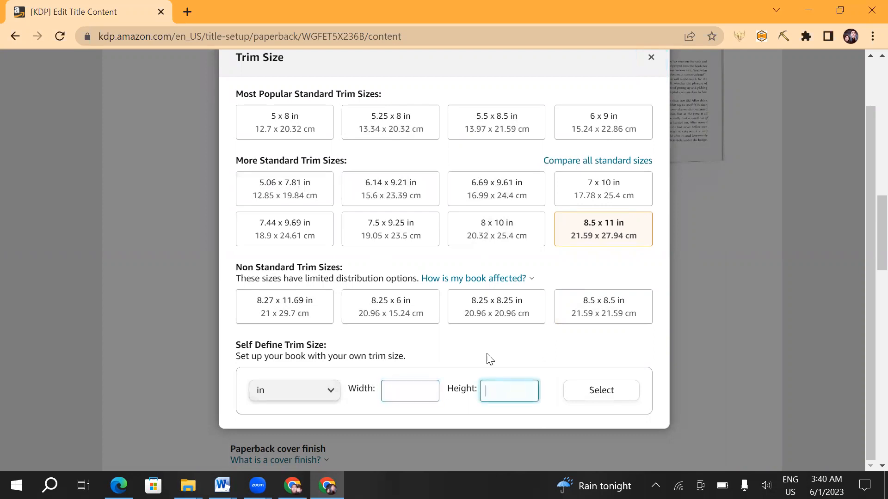
scroll(573, 264, "up", 1)
left_click(652, 112)
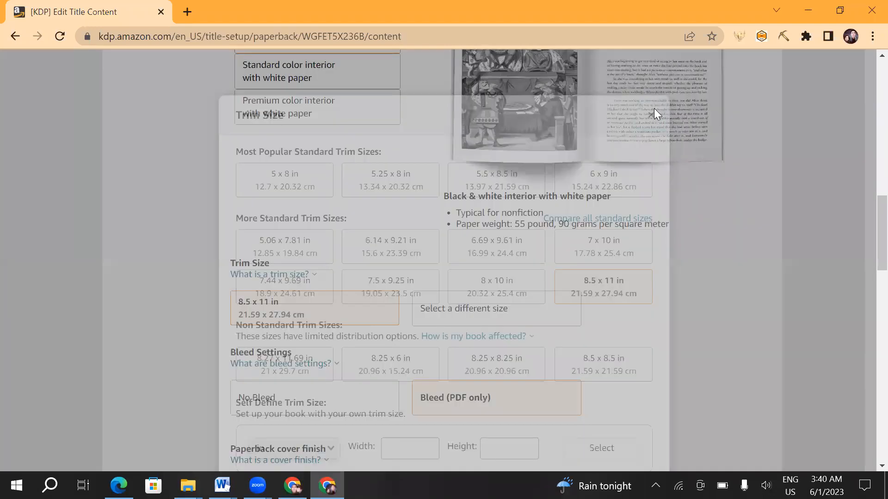
- Compare the two bleed settings and set the book to No Bleed
scroll(389, 217, "down", 4)
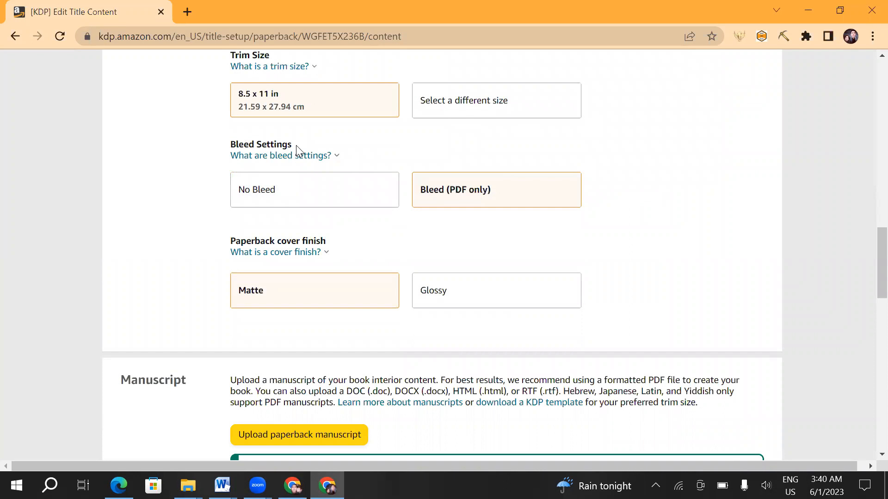
left_click(270, 194)
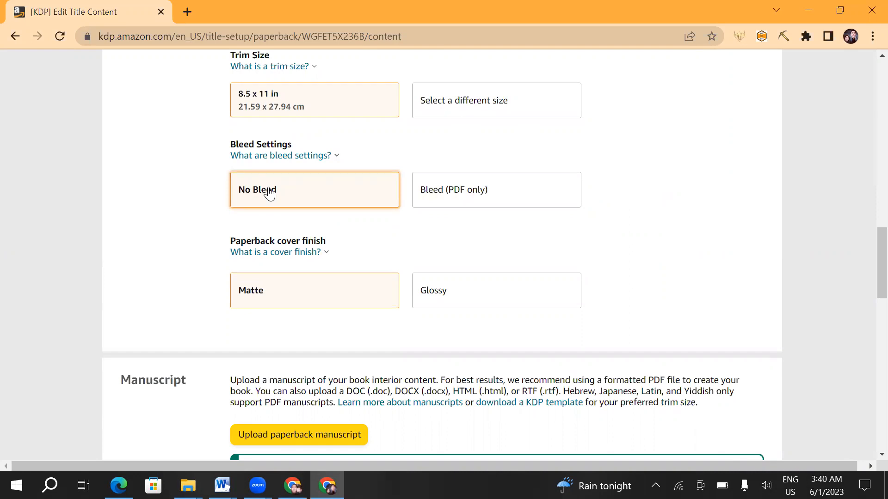
left_click(474, 203)
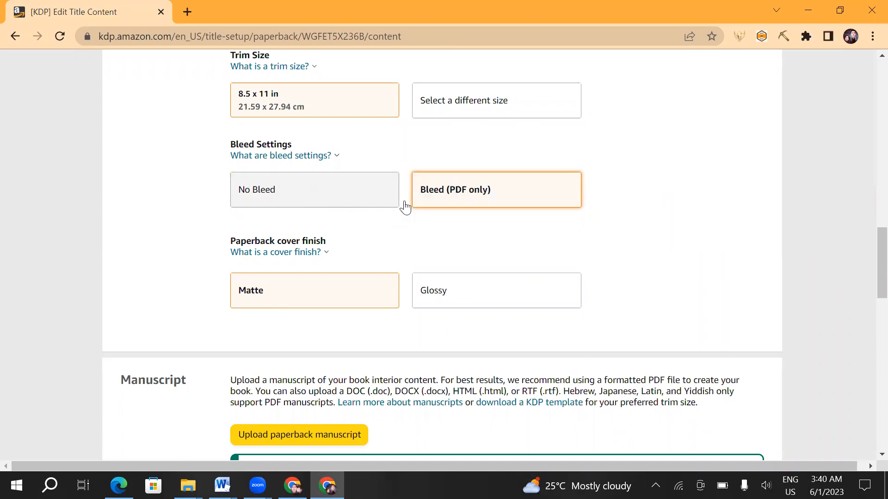
left_click(329, 197)
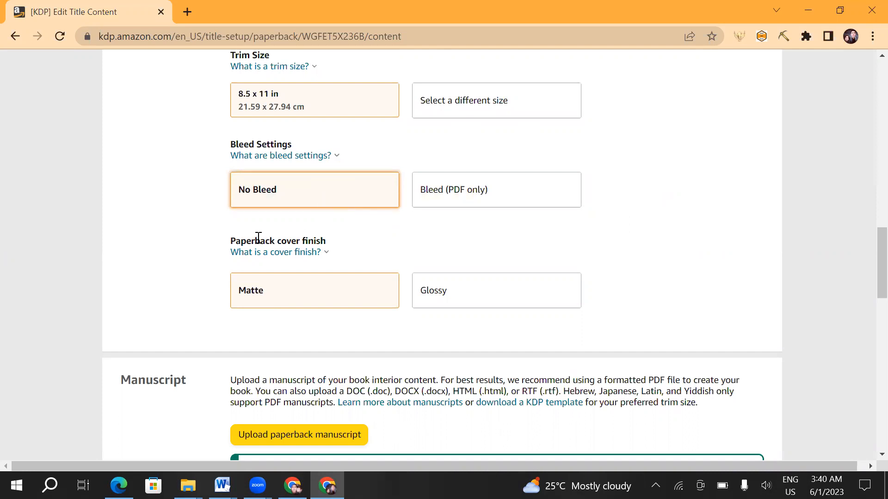
- View the explanation of paperback cover finishes and close it
scroll(254, 236, "down", 1)
left_click(314, 184)
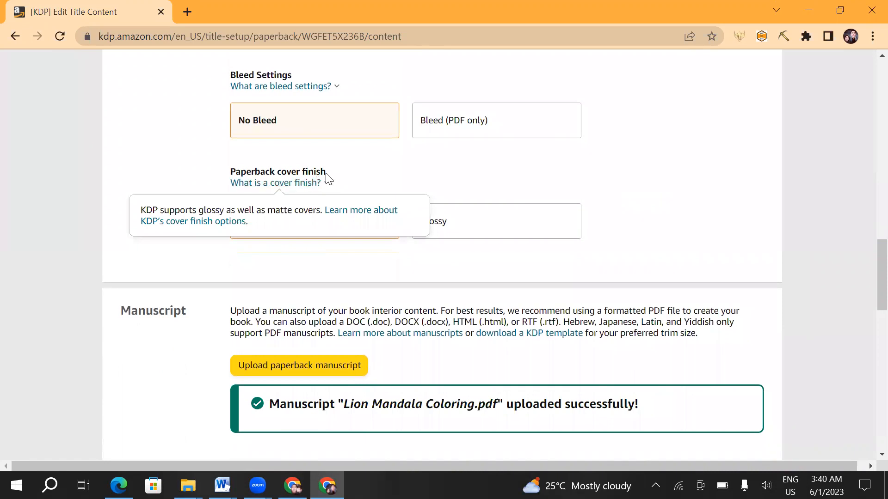
left_click(315, 183)
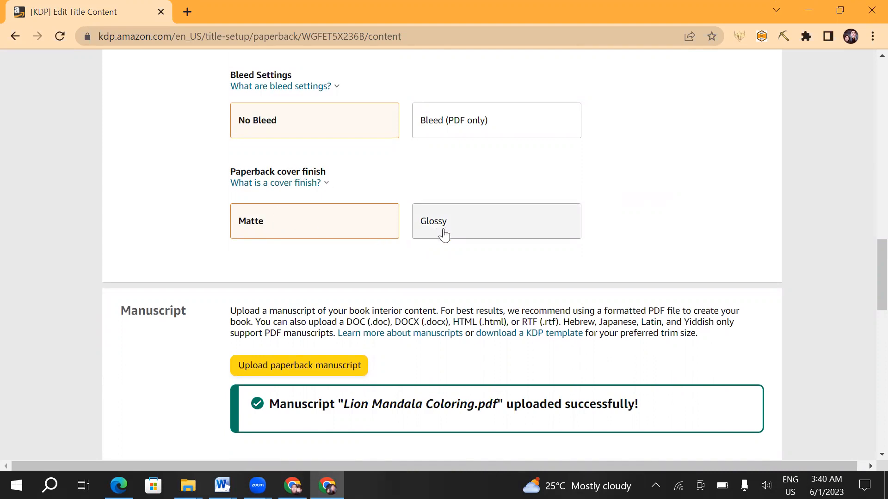
- Review the manuscript upload section and highlight the Book Cover heading above the cover upload options
scroll(342, 268, "down", 5)
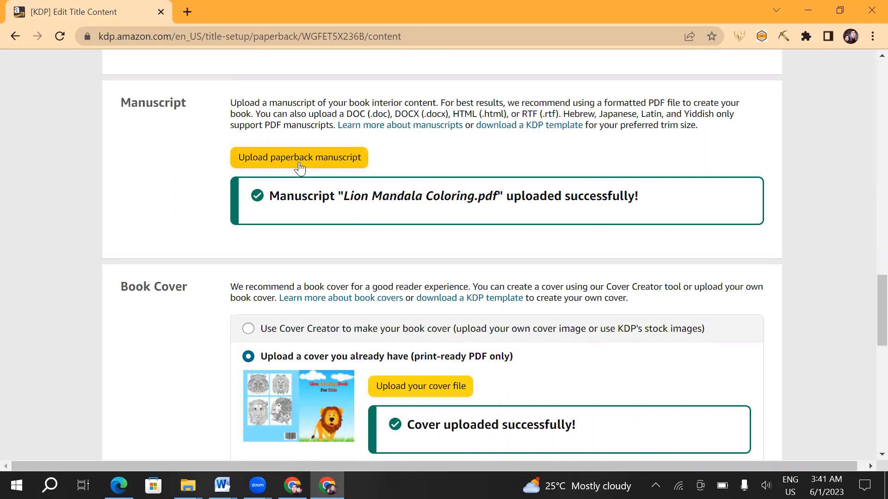
scroll(343, 291, "down", 1)
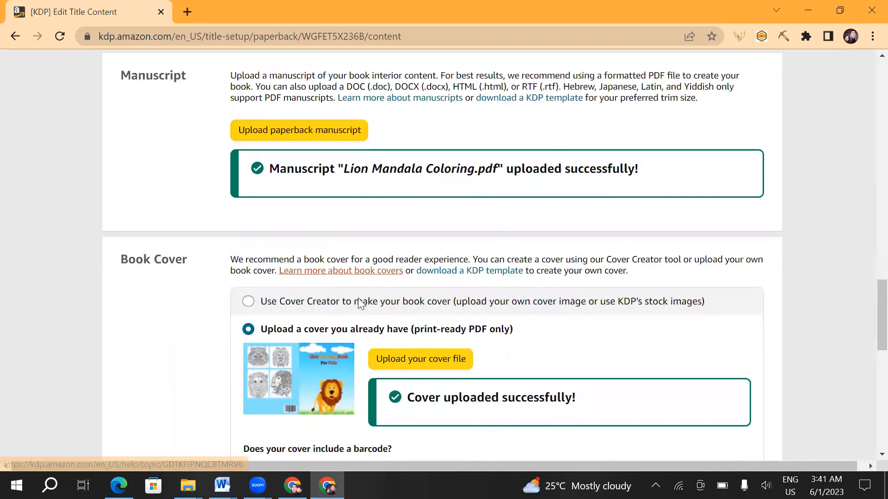
left_click_drag(129, 217, 190, 214)
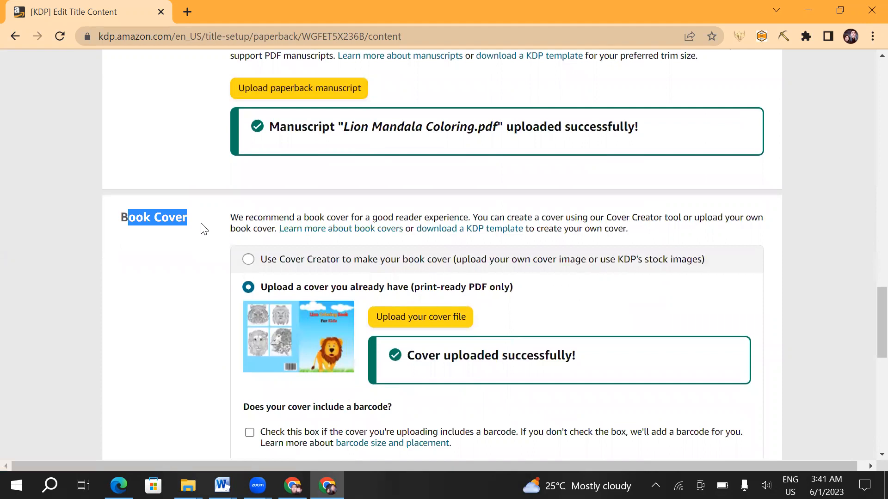
scroll(380, 304, "down", 1)
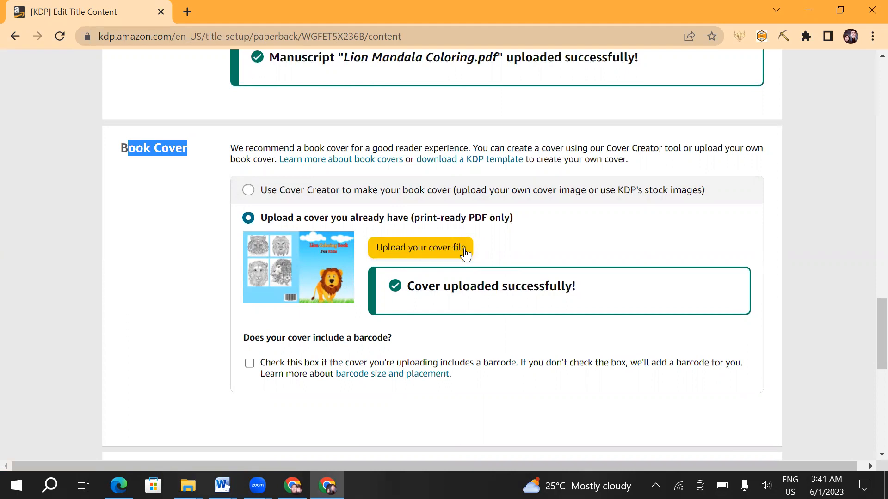
- Launch the book previewer despite the small browser window and point out the file processing messages
scroll(426, 264, "down", 4)
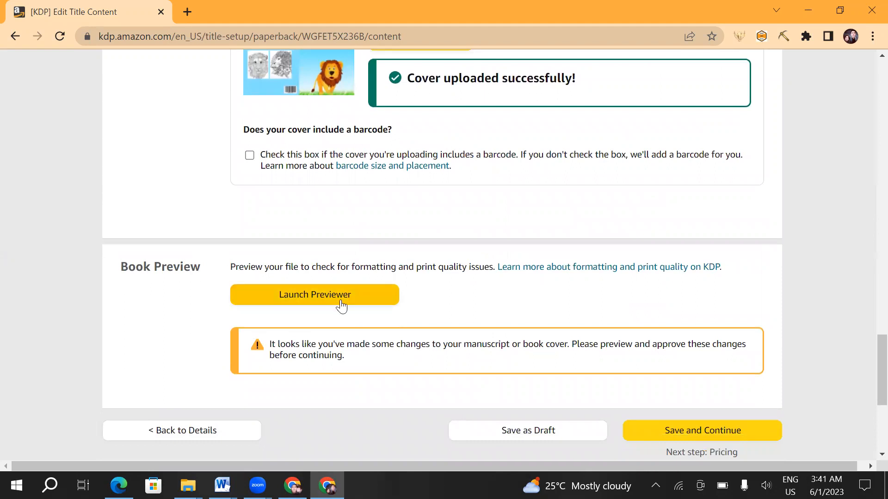
left_click(324, 294)
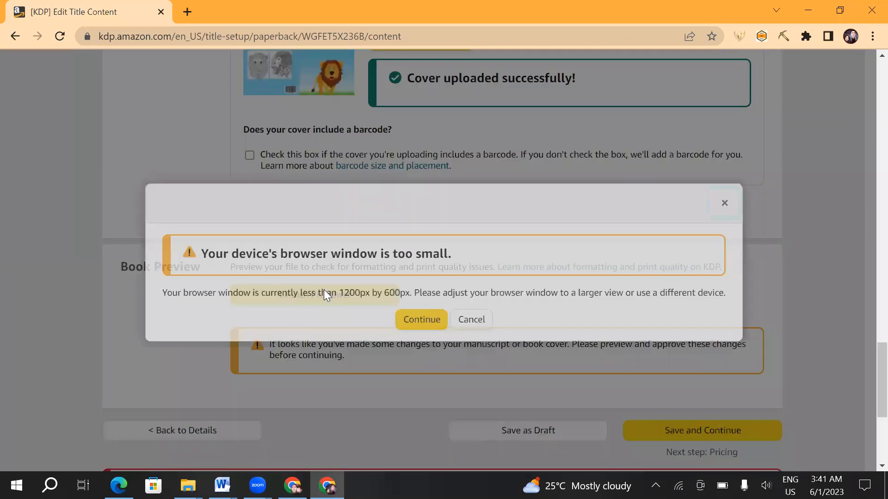
left_click(410, 318)
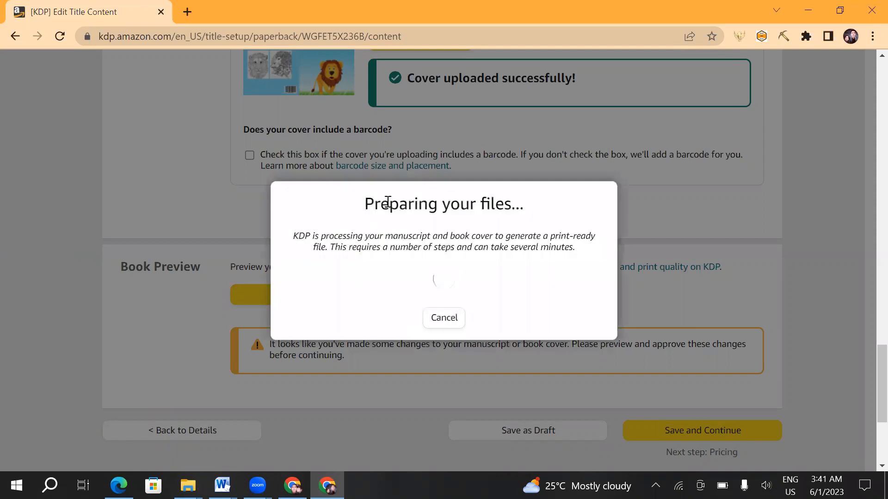
left_click_drag(520, 206, 364, 198)
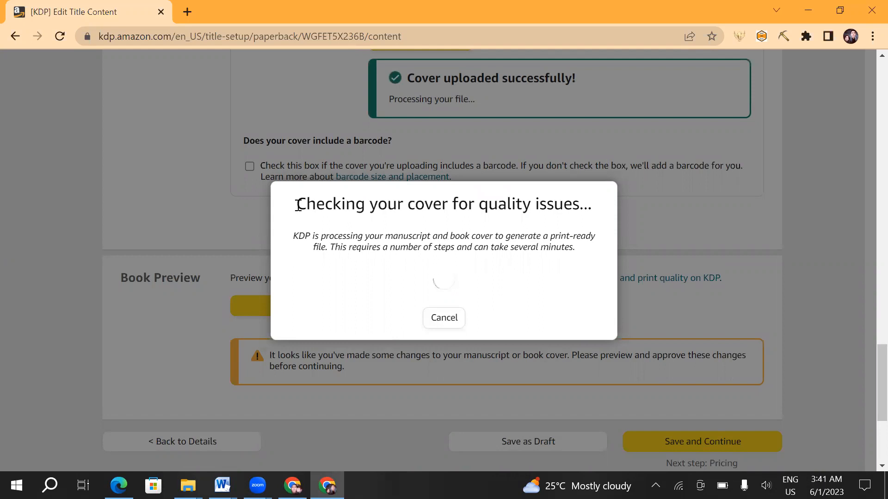
left_click_drag(292, 205, 588, 212)
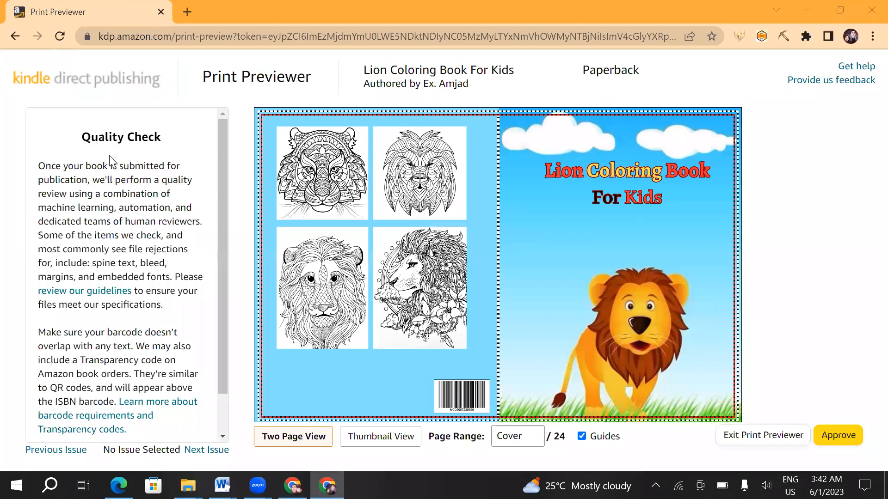
- Highlight the Quality Check heading in the Print Previewer and read through its guidelines
left_click_drag(76, 136, 156, 138)
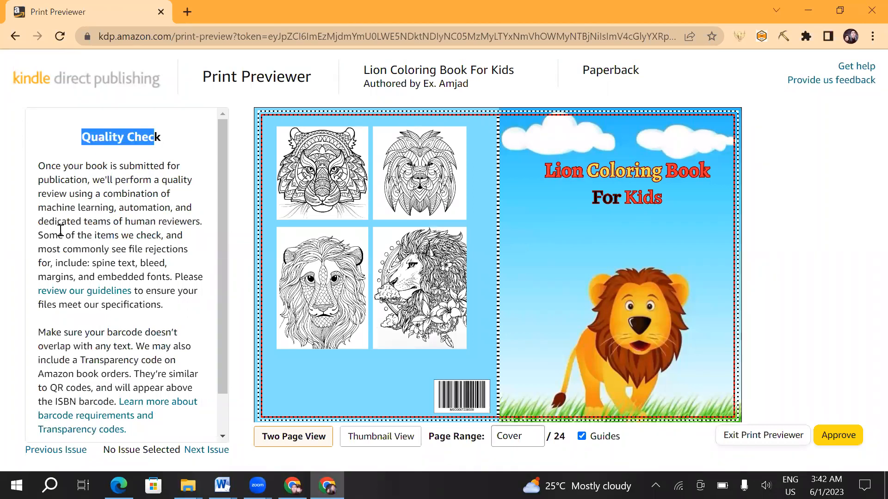
scroll(60, 230, "down", 1)
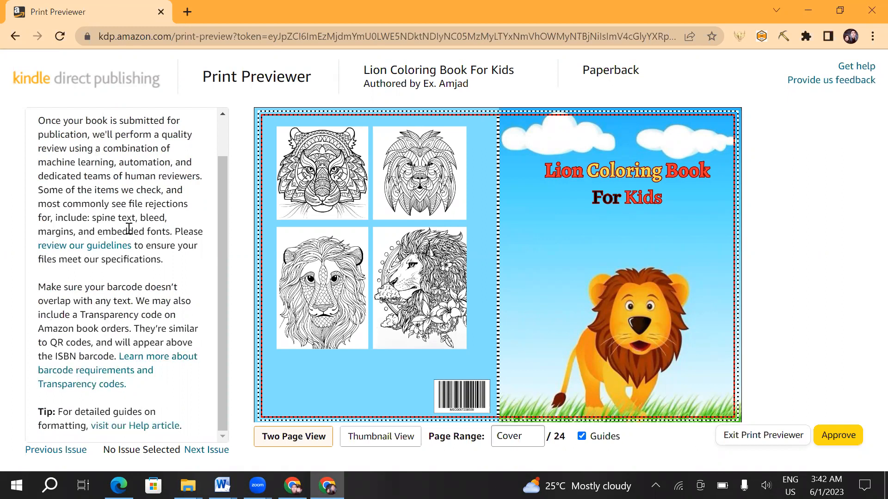
scroll(115, 145, "up", 1)
left_click_drag(81, 137, 155, 137)
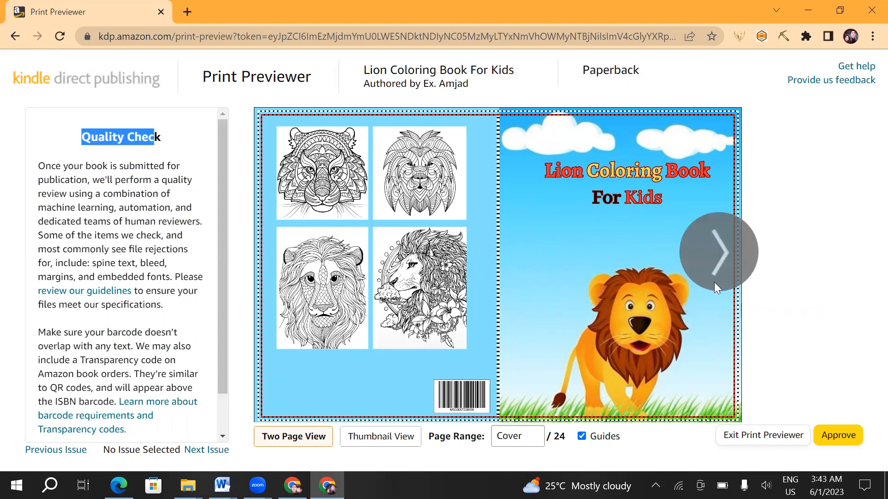
- Page forward from the cover through the interior to pages 6-7 and highlight the start of the Quality Check text
left_click(722, 255)
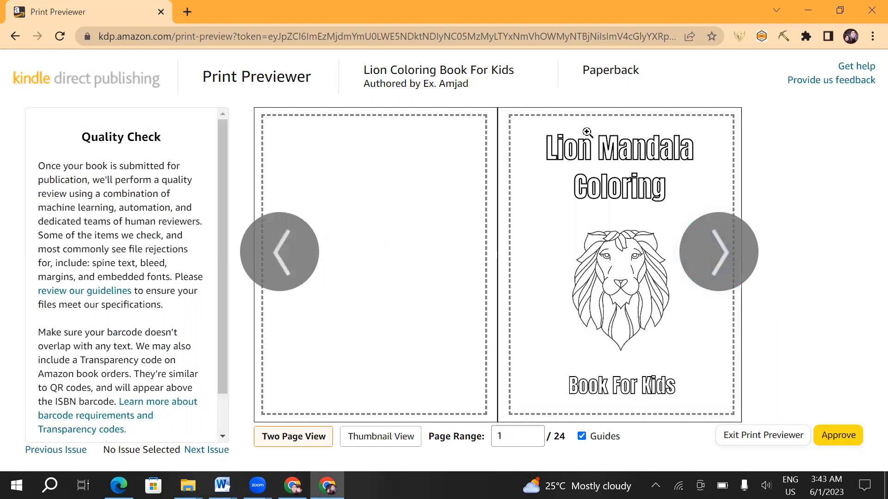
left_click(711, 258)
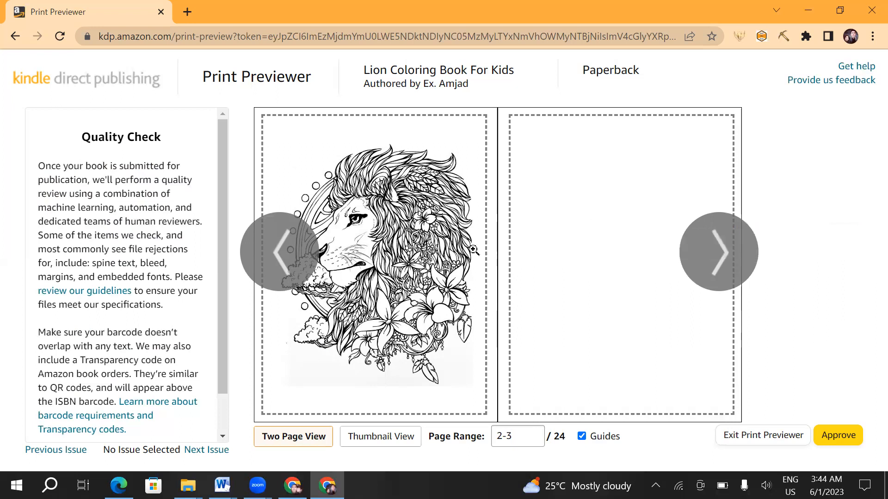
left_click(718, 248)
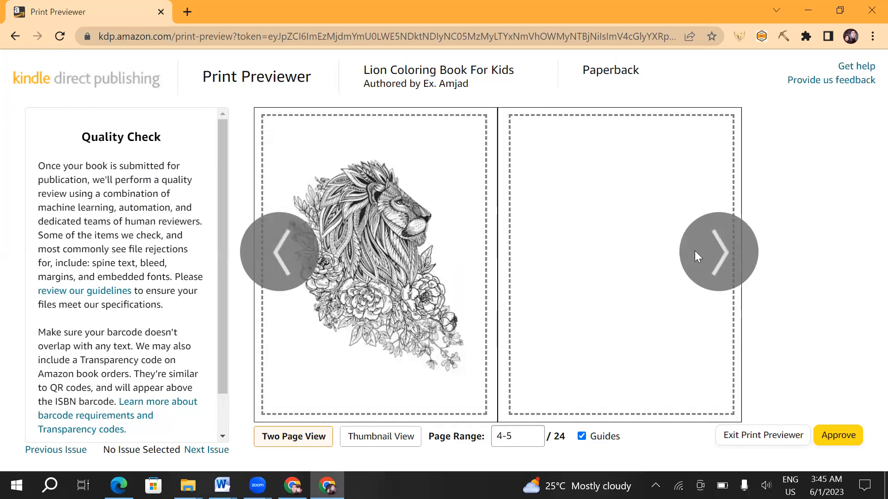
left_click(704, 251)
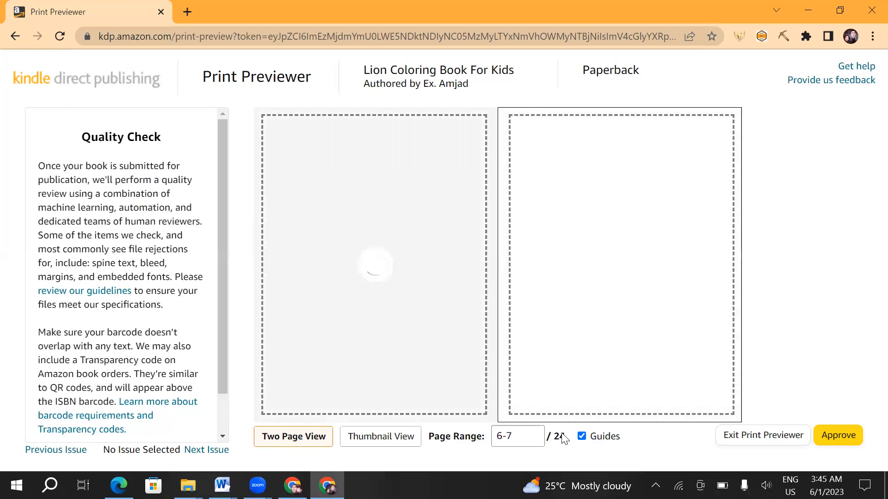
mouse_move(424, 238)
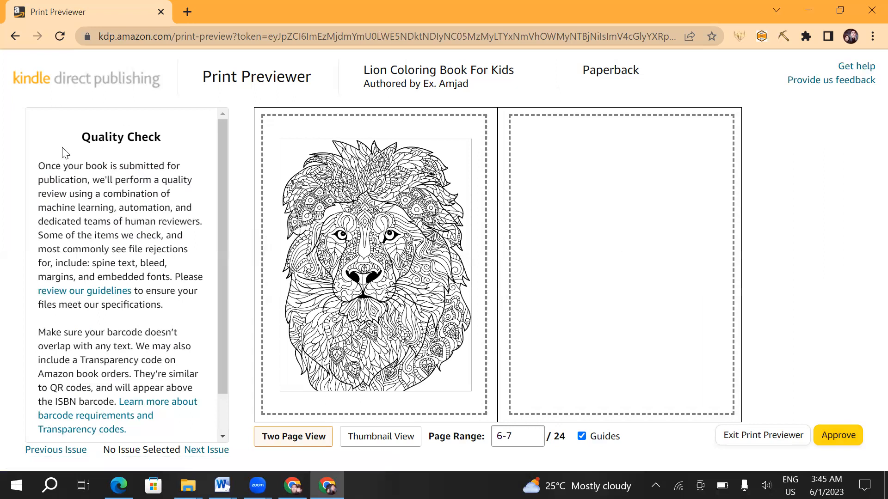
left_click_drag(67, 139, 131, 222)
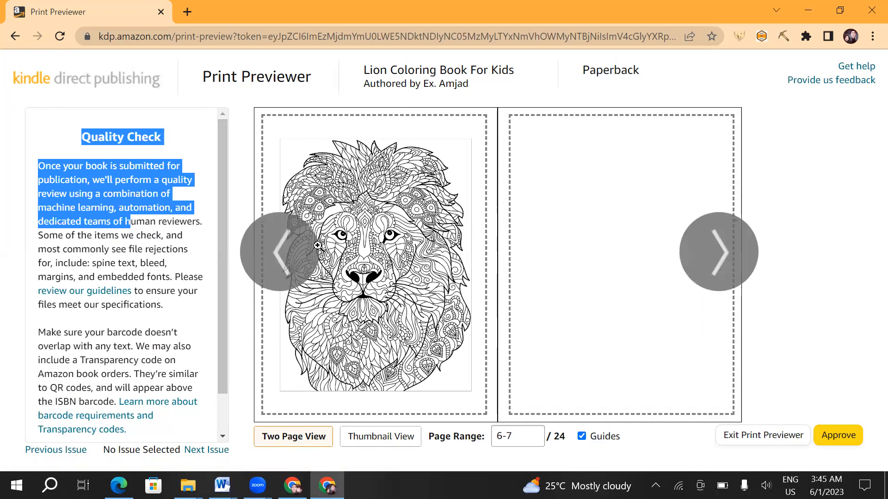
- Page back to the cover and inspect it enlarged before restoring the full cover view
double_click(289, 247)
left_click(289, 247)
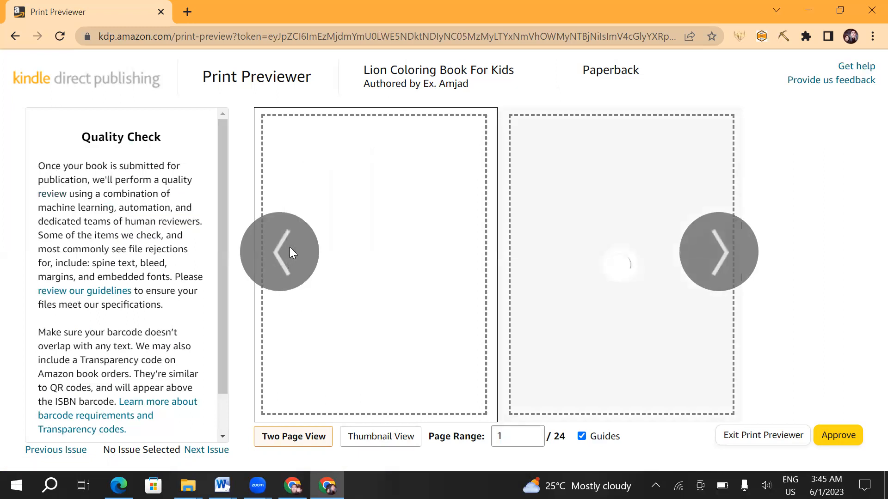
left_click(289, 247)
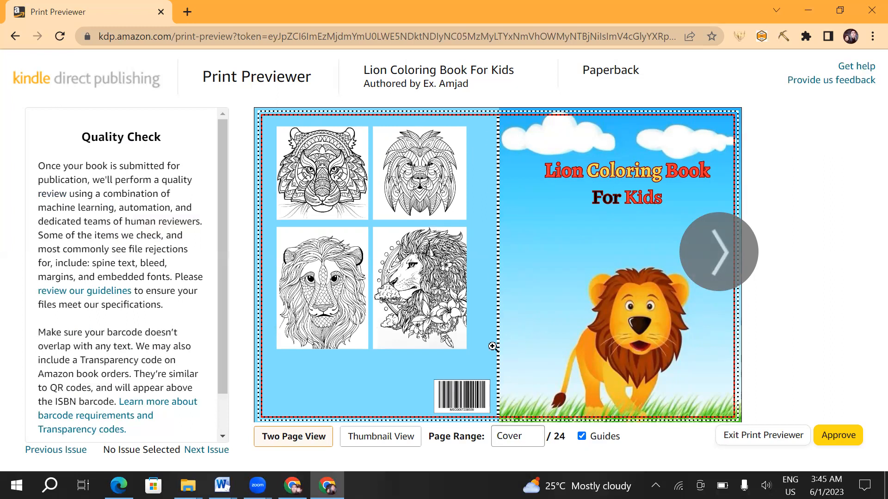
left_click(521, 144)
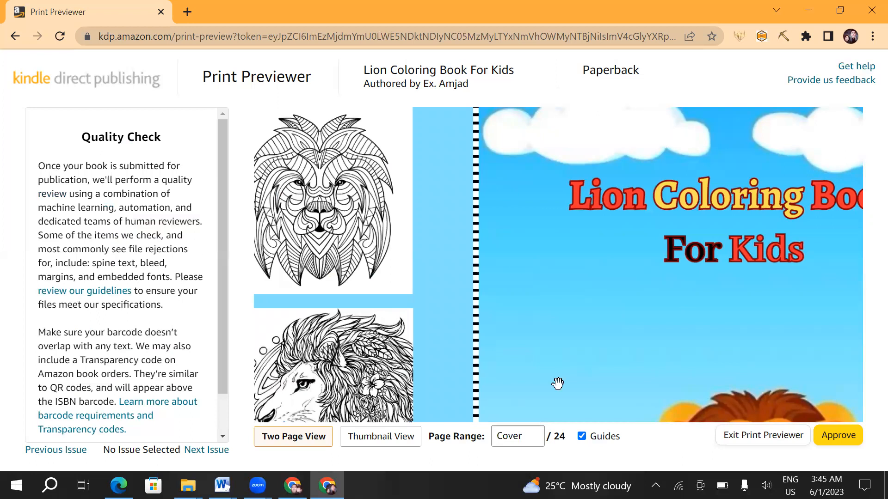
left_click(785, 409)
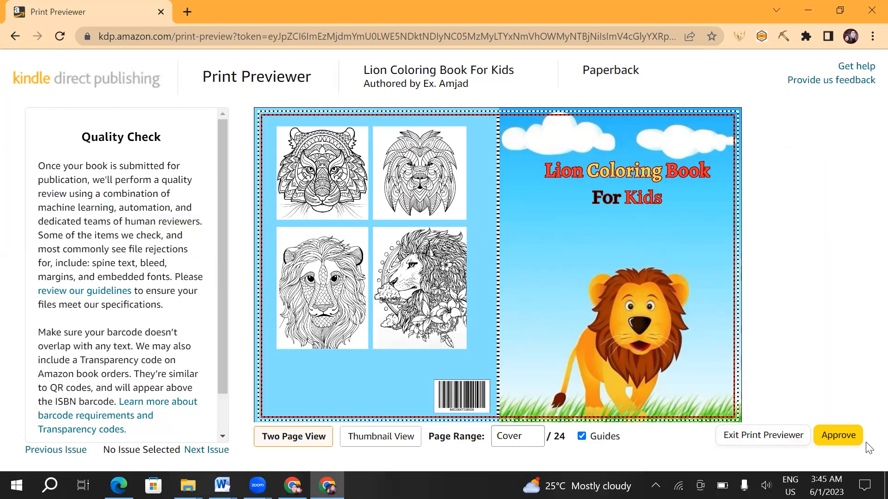
- Approve the print preview and return to the paperback content page
left_click(840, 436)
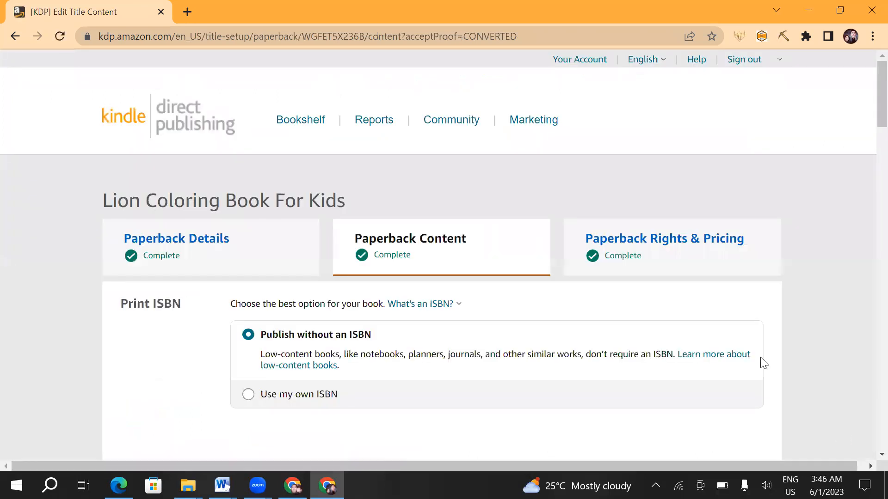
scroll(554, 228, "down", 15)
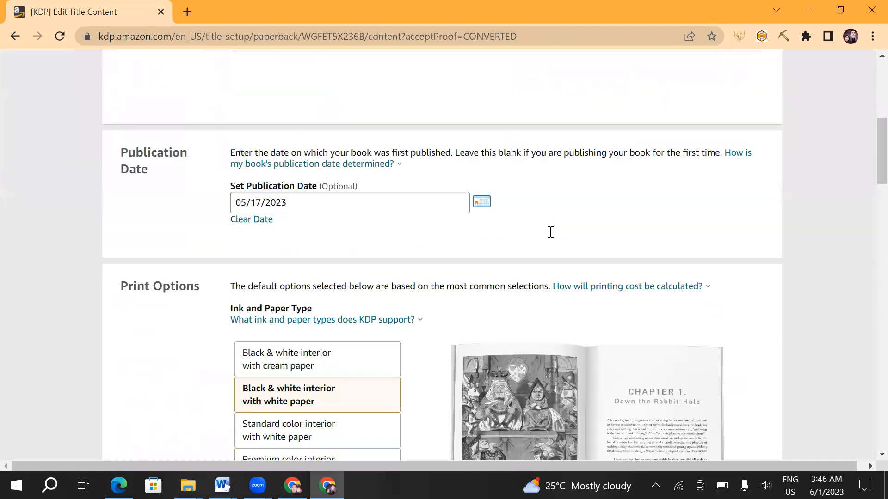
- Highlight the Summary heading and the printing cost change date on the paperback content page
scroll(551, 237, "down", 20)
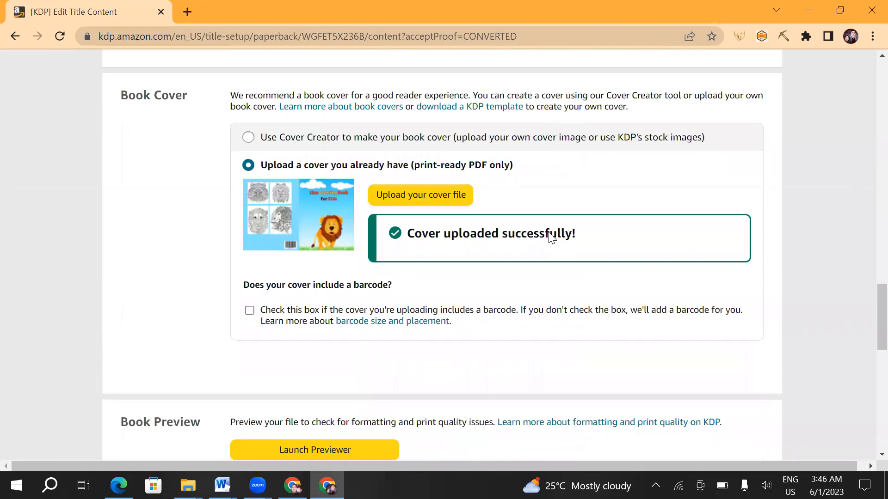
scroll(548, 232, "down", 10)
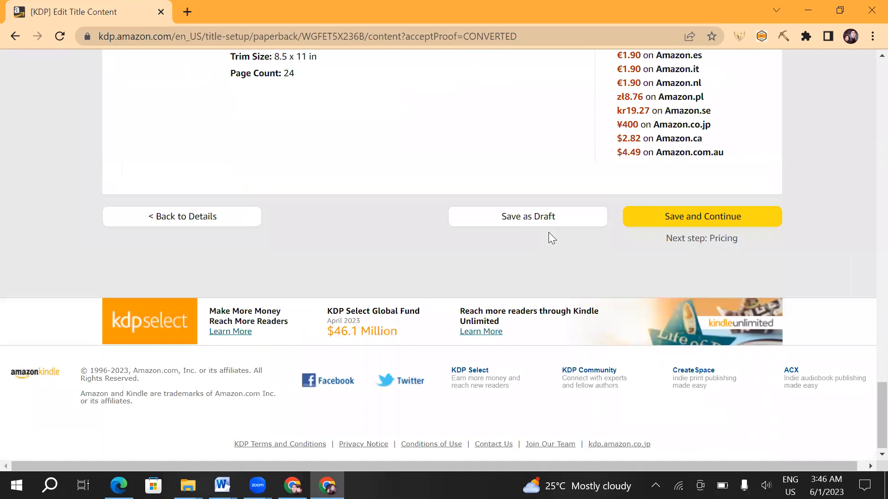
scroll(226, 206, "up", 5)
left_click_drag(179, 134, 115, 136)
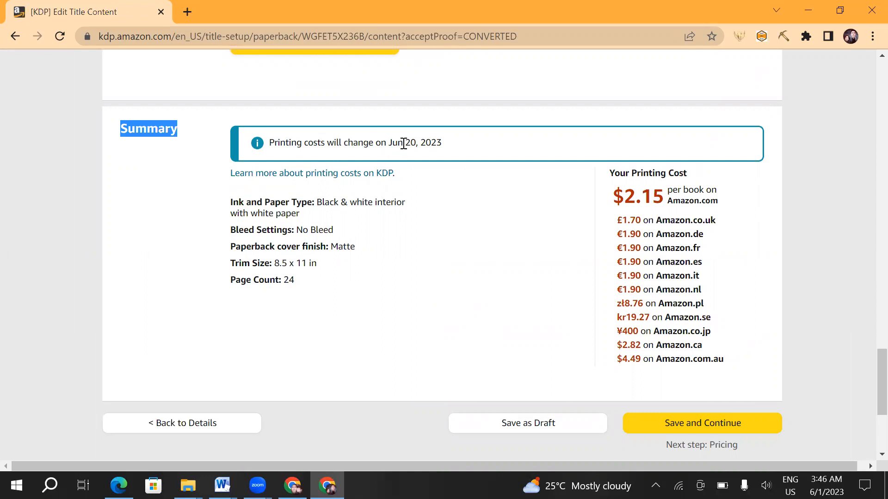
left_click_drag(420, 142, 384, 142)
left_click_drag(443, 142, 404, 143)
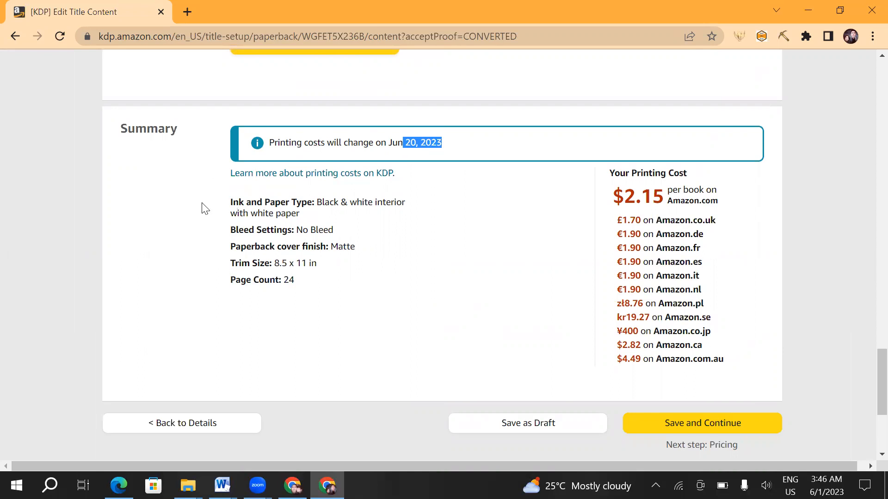
- Review the Summary by highlighting the printing cost heading, the marketplace list, and the cover finish, trim size and page count lines
left_click(618, 173)
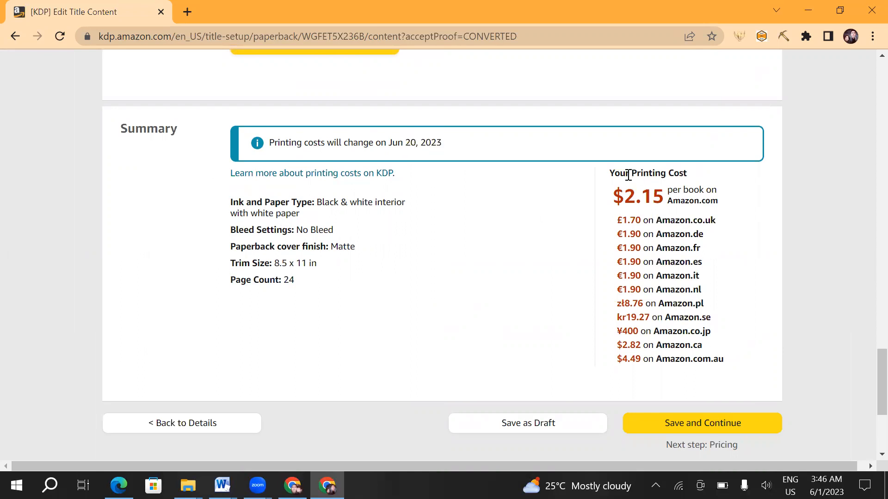
left_click_drag(697, 175, 608, 177)
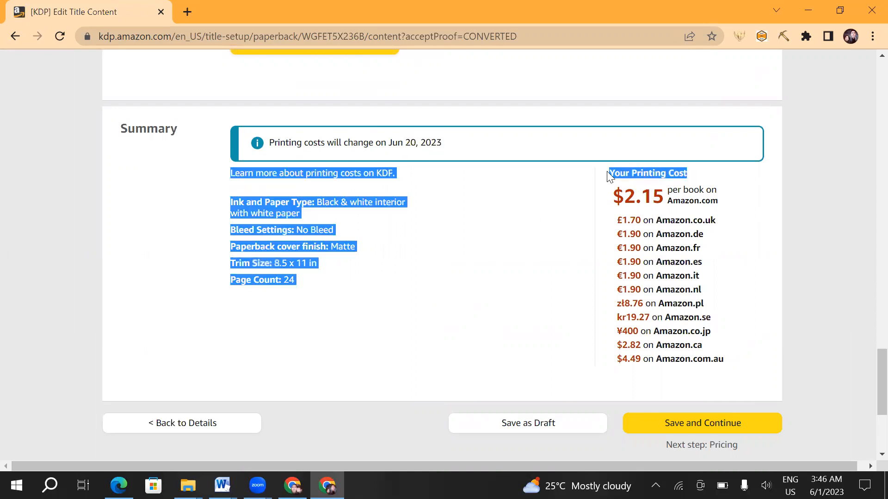
left_click(658, 214)
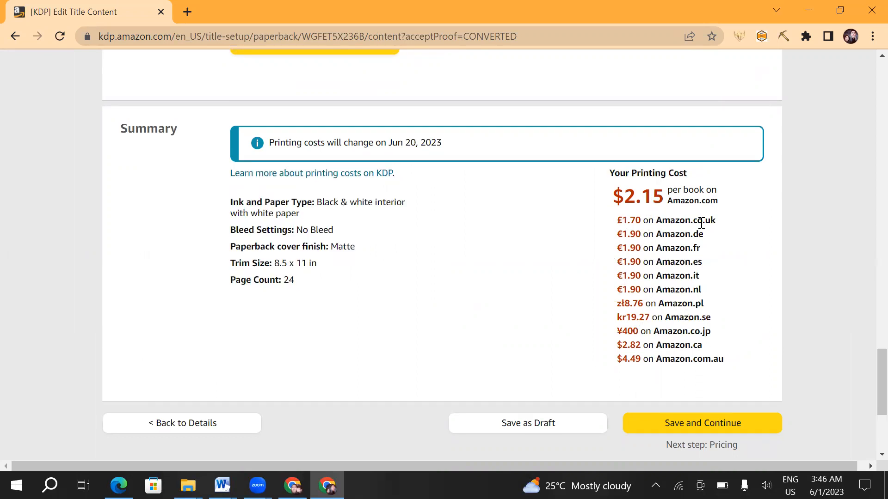
left_click_drag(655, 220, 697, 372)
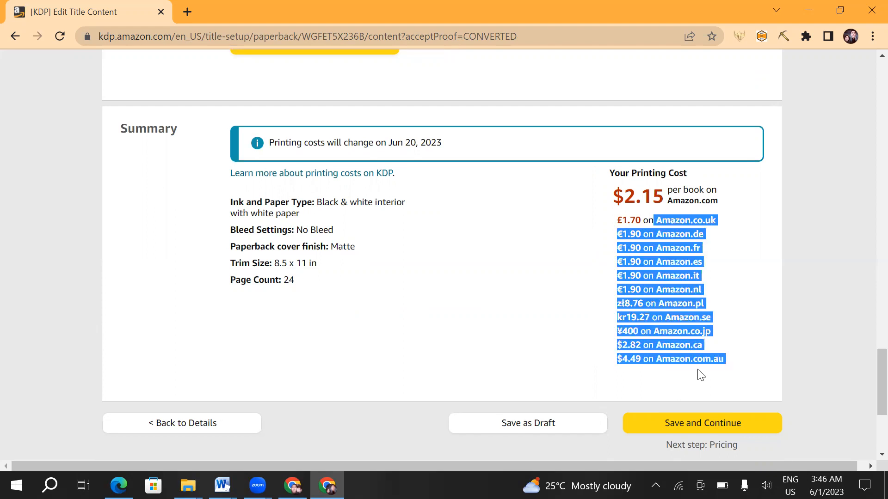
left_click(758, 272)
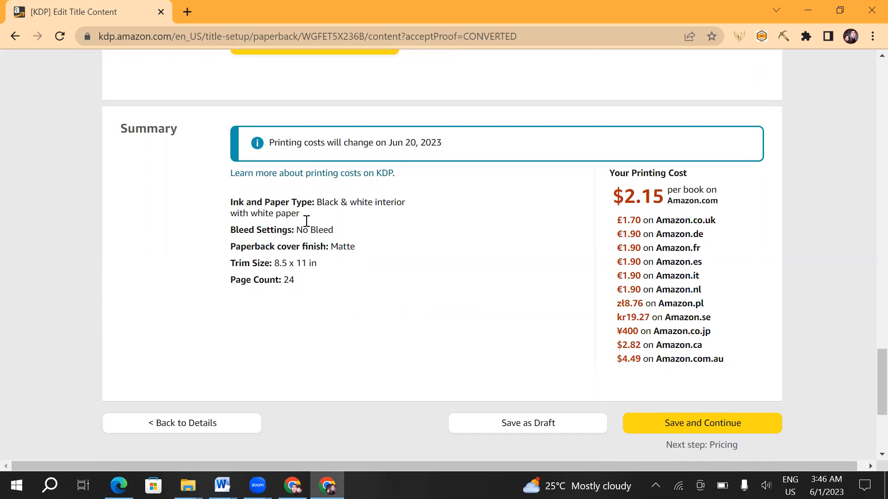
left_click_drag(231, 230, 301, 257)
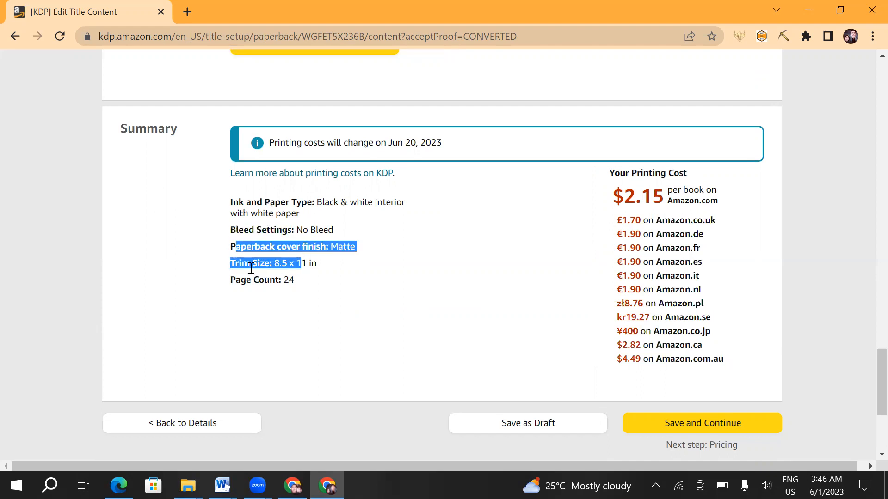
left_click_drag(243, 281, 267, 289)
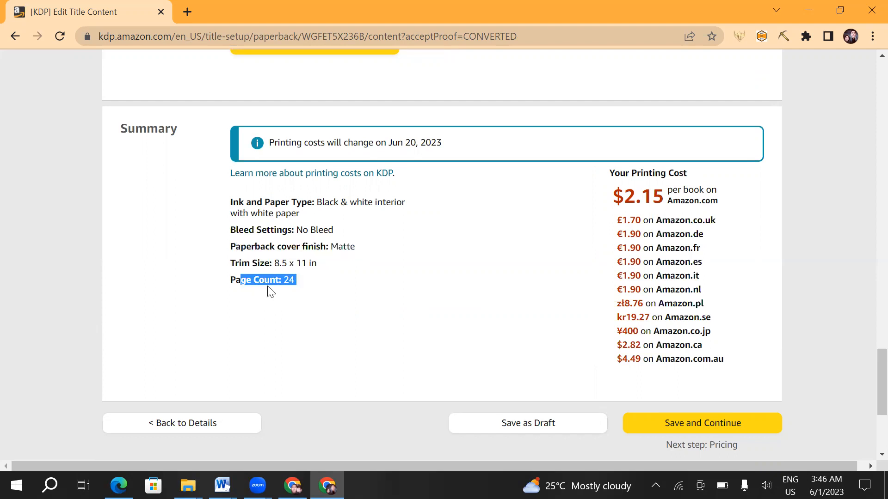
- Save the content and continue to pricing, viewing the primary marketplace options and keeping Amazon.com
left_click(703, 430)
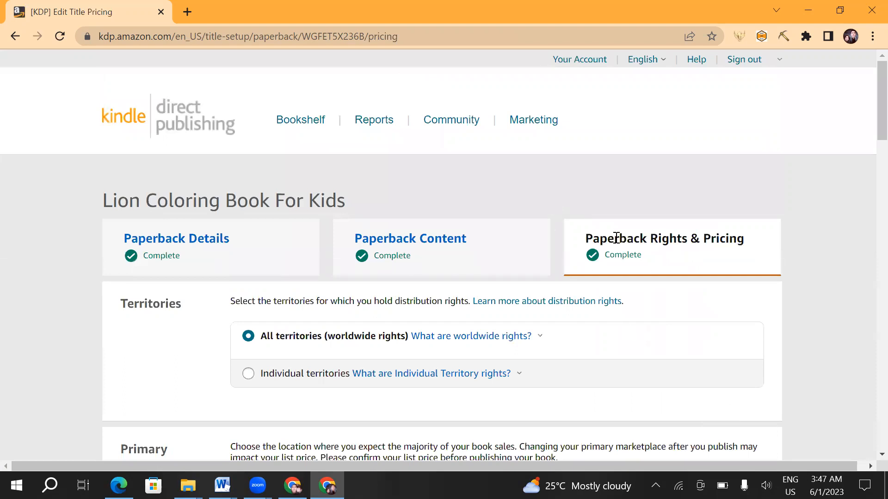
scroll(624, 247, "down", 6)
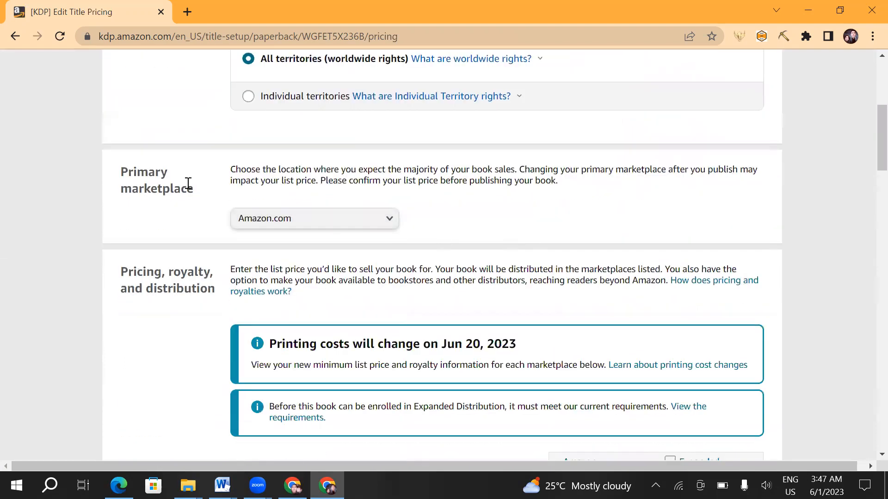
left_click(390, 224)
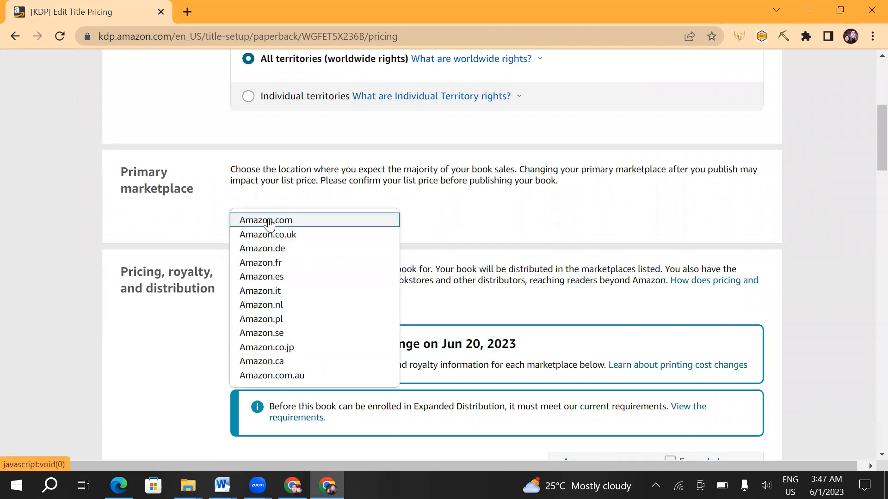
left_click(462, 214)
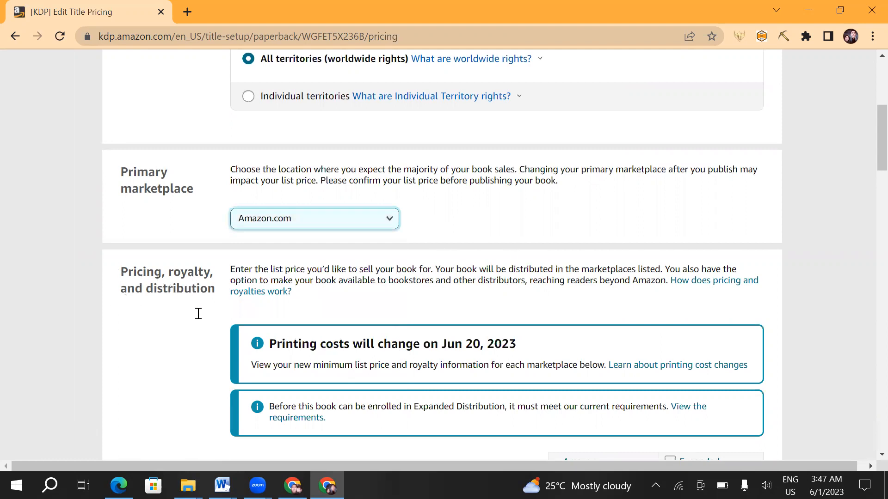
- Look over the pricing table, examining the Marketplace column, the Amazon.com list price and the converted prices for other marketplaces
scroll(402, 309, "down", 6)
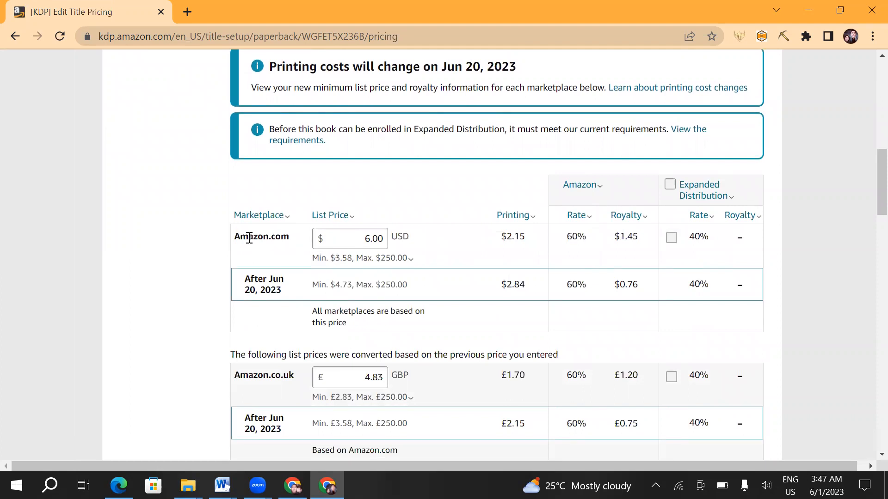
scroll(305, 244, "up", 2)
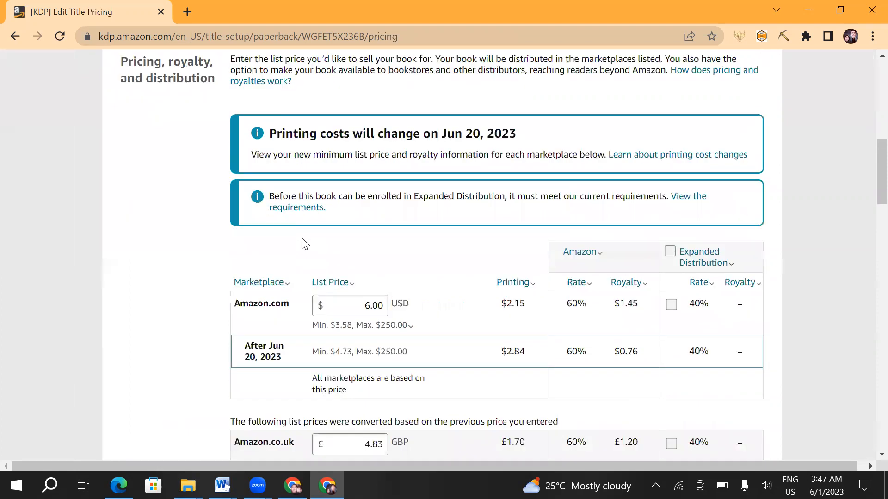
scroll(305, 244, "up", 2)
scroll(296, 241, "down", 4)
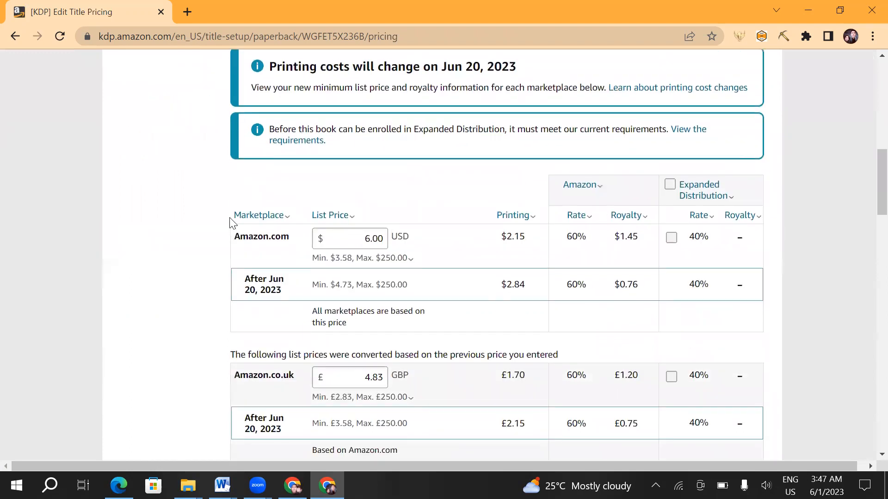
left_click_drag(274, 216, 234, 216)
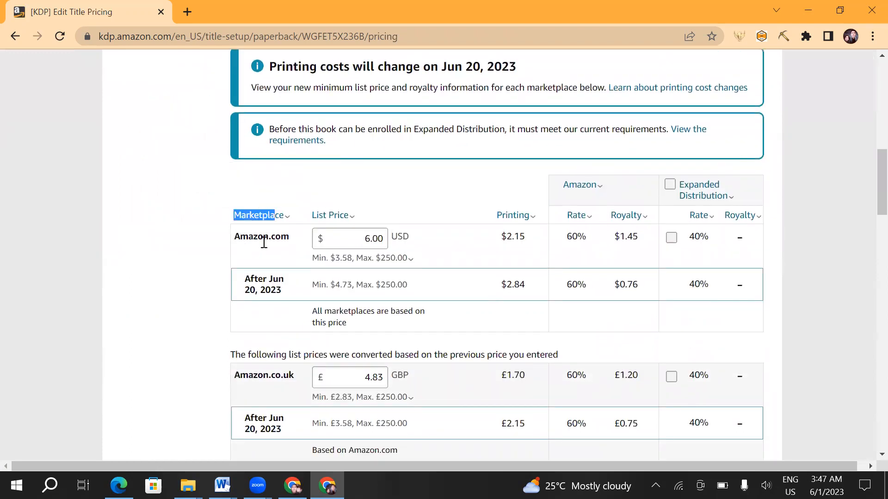
left_click(368, 238)
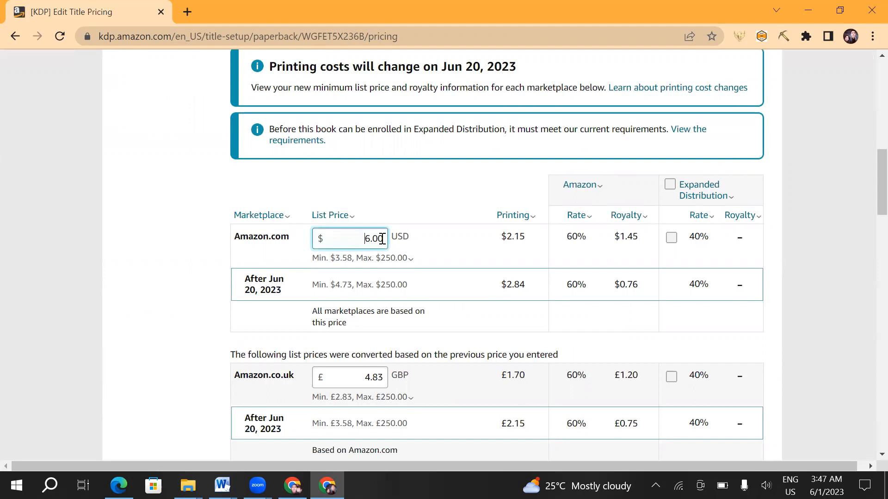
double_click(366, 238)
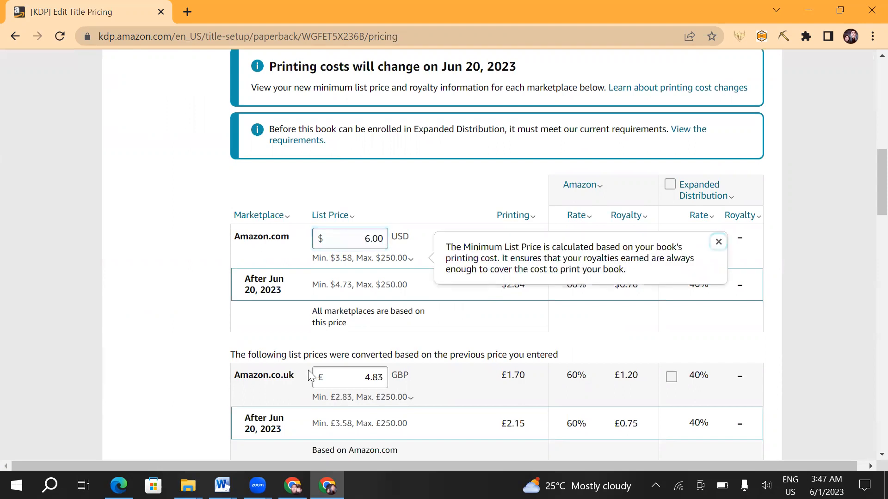
scroll(287, 253, "down", 12)
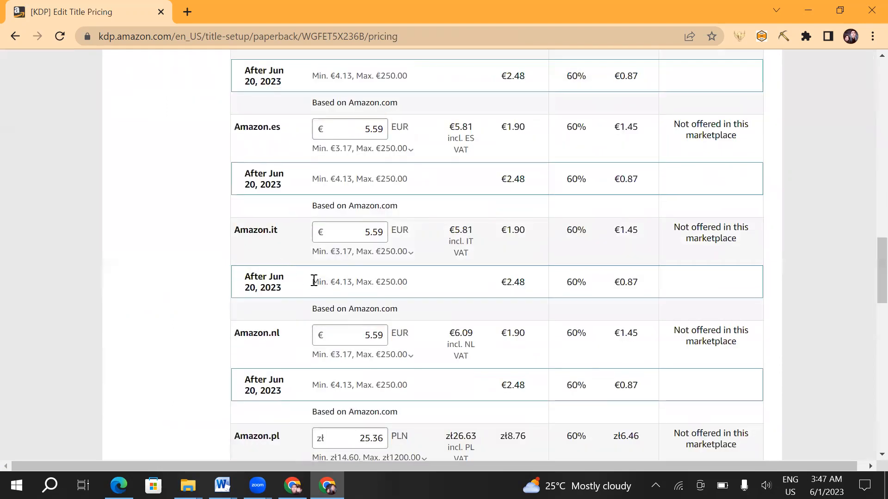
scroll(314, 282, "up", 12)
scroll(351, 272, "up", 2)
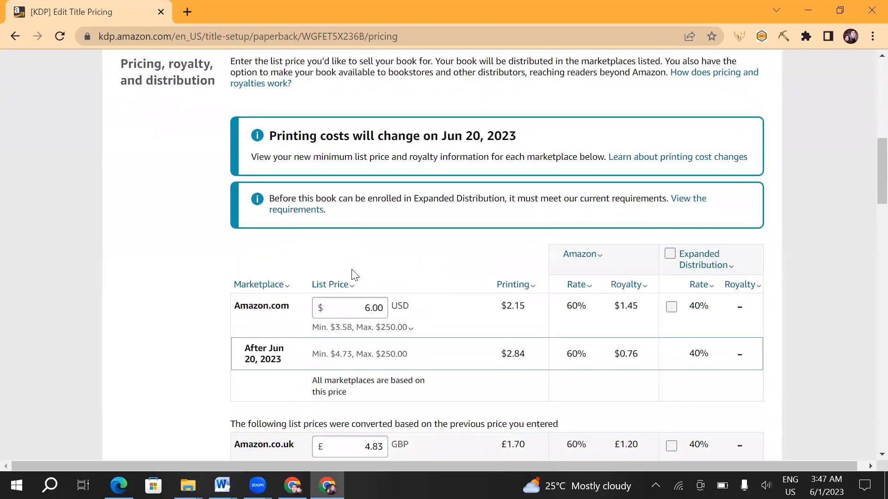
- Highlight the minimum and maximum list price limits for Amazon.com and view the minimum price explanation
left_click(341, 307)
left_click(341, 308)
left_click(314, 326)
left_click_drag(313, 327, 345, 324)
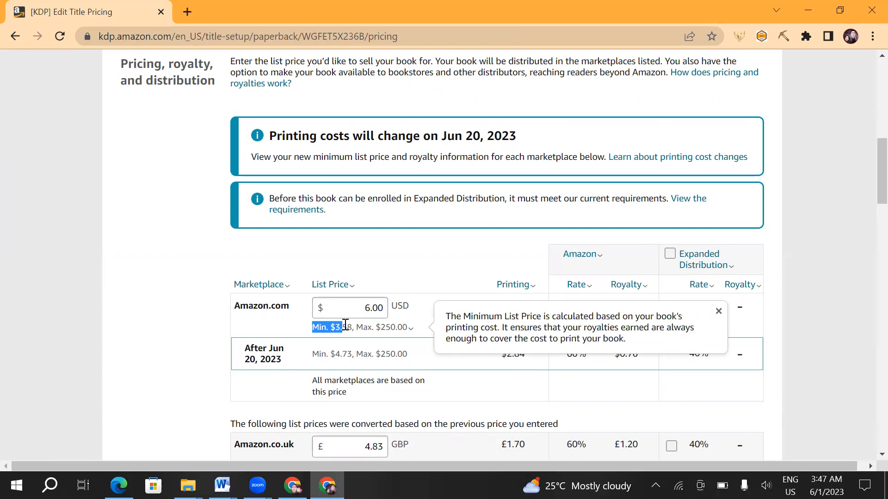
left_click_drag(399, 323, 377, 322)
left_click(321, 328)
left_click(434, 268)
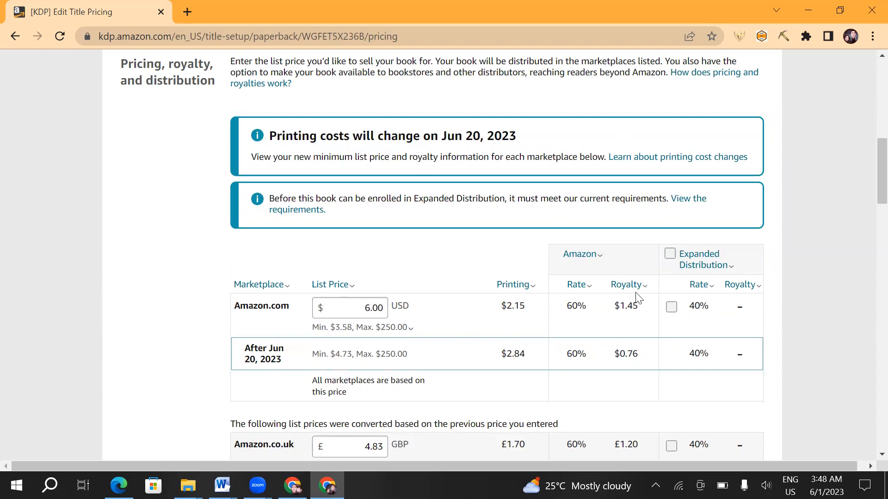
- Examine how the Amazon.com royalty relates to list price and printing cost by highlighting the figures
left_click_drag(633, 307, 621, 305)
left_click_drag(525, 307, 503, 308)
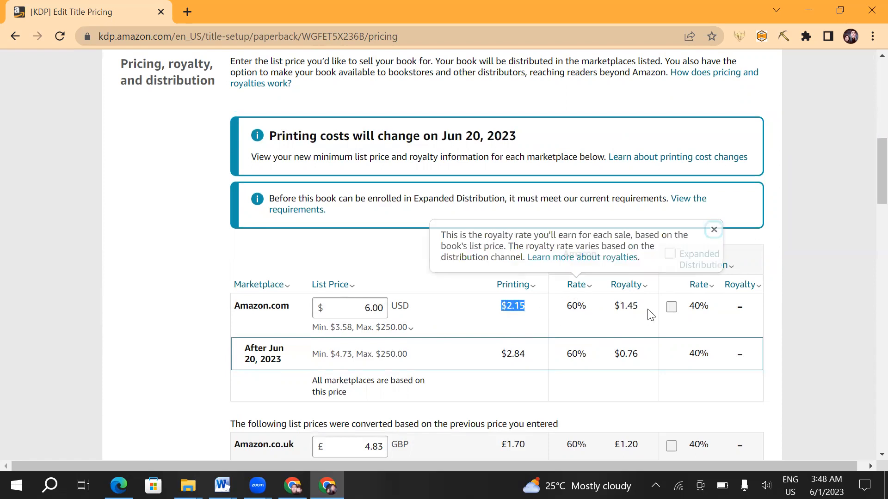
left_click(377, 304)
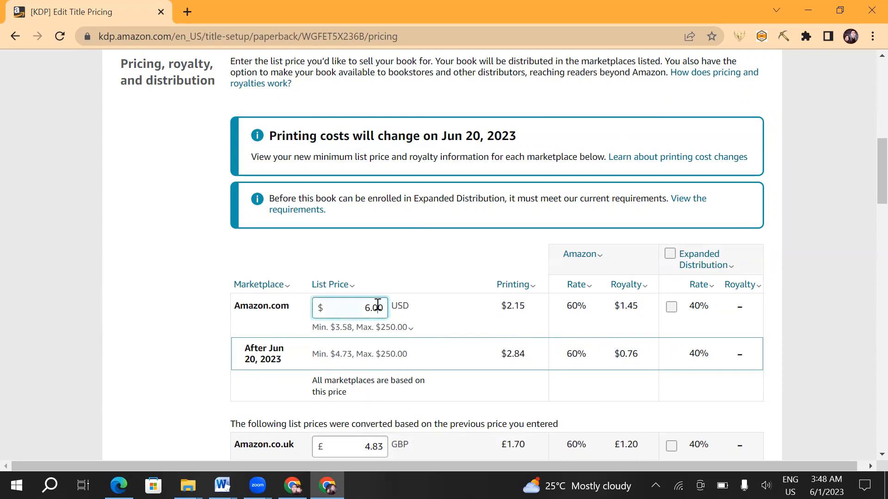
left_click(647, 311)
left_click_drag(644, 308, 618, 304)
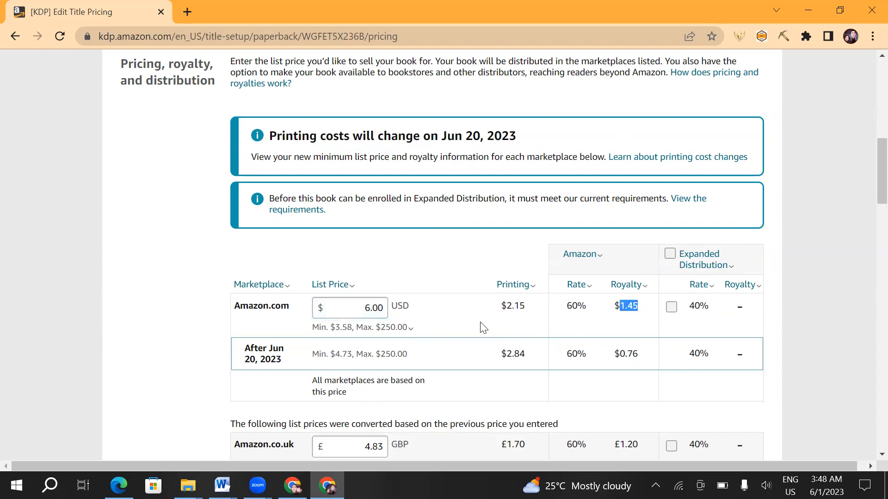
- Check the remaining marketplace prices, publish the paperback book and dismiss the submission confirmation
scroll(373, 310, "down", 2)
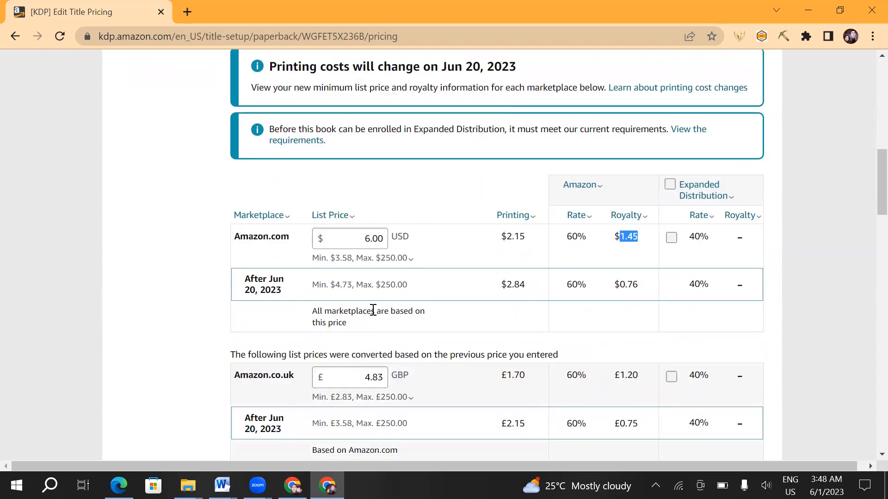
scroll(373, 310, "down", 10)
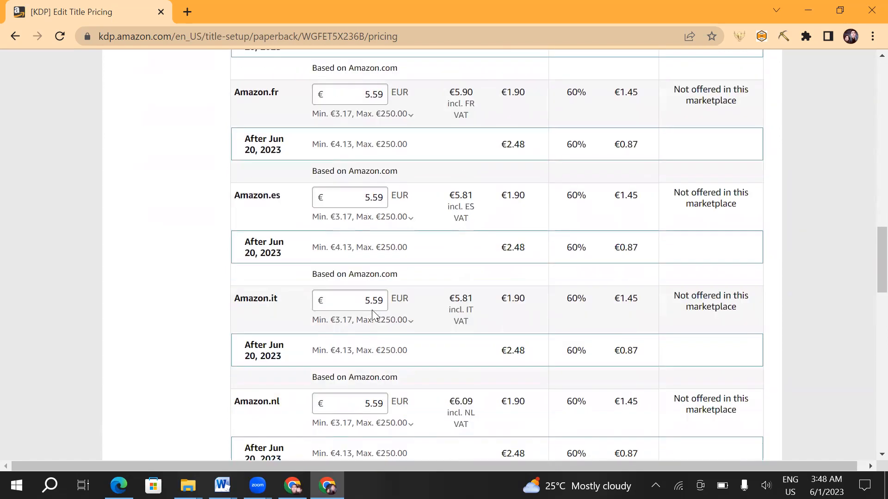
scroll(372, 310, "down", 15)
scroll(372, 312, "up", 4)
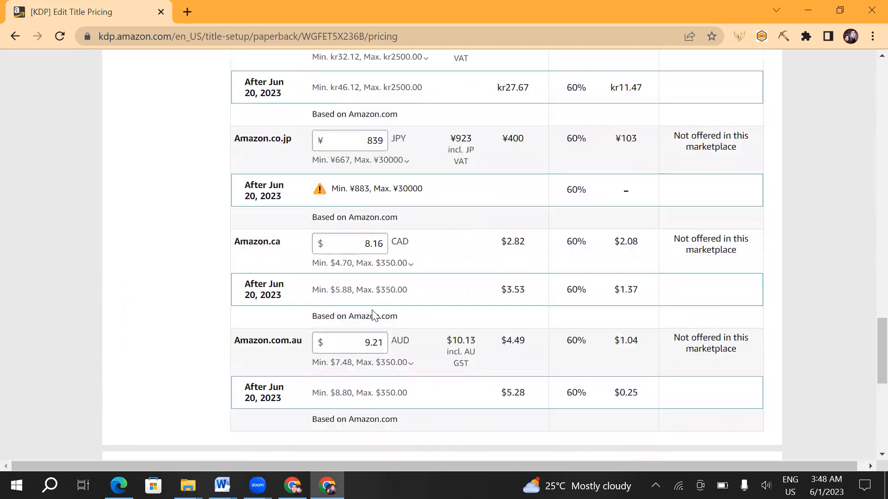
scroll(373, 312, "up", 1)
scroll(373, 309, "down", 7)
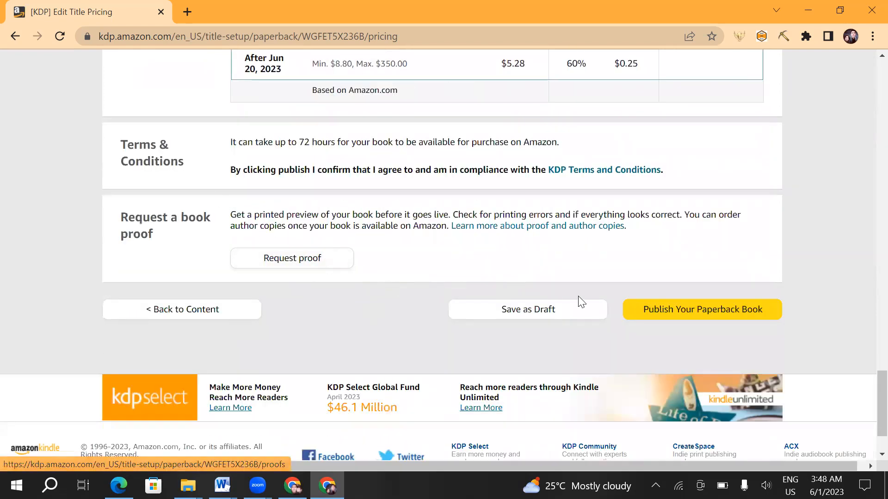
left_click(729, 311)
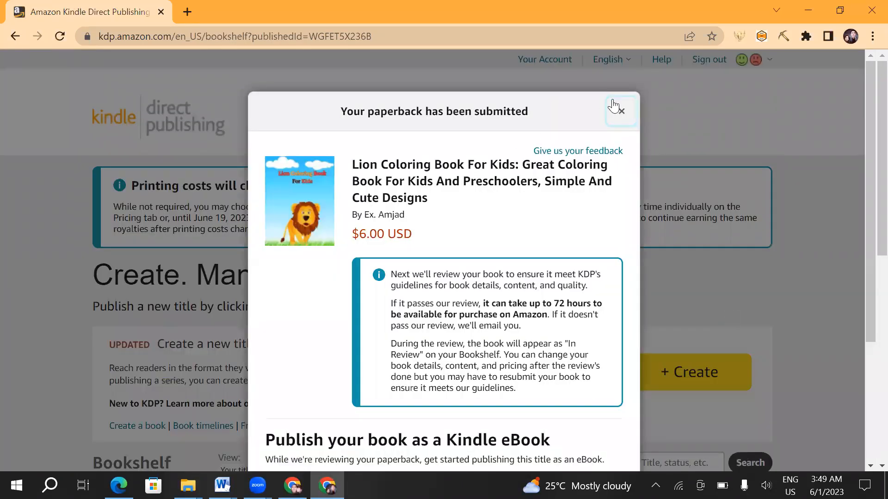
left_click(620, 111)
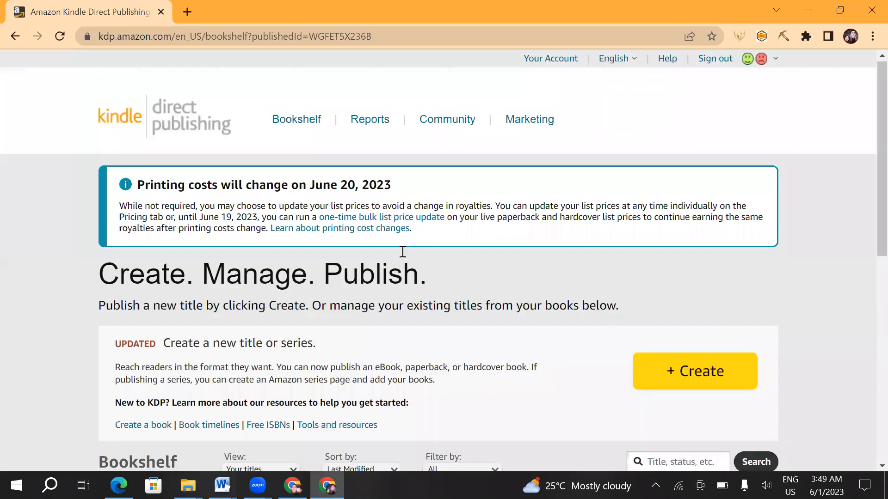
- Highlight the paperback's In Review status on the Bookshelf and read its explanation
scroll(403, 252, "down", 9)
left_click(337, 179)
left_click_drag(337, 179, 381, 174)
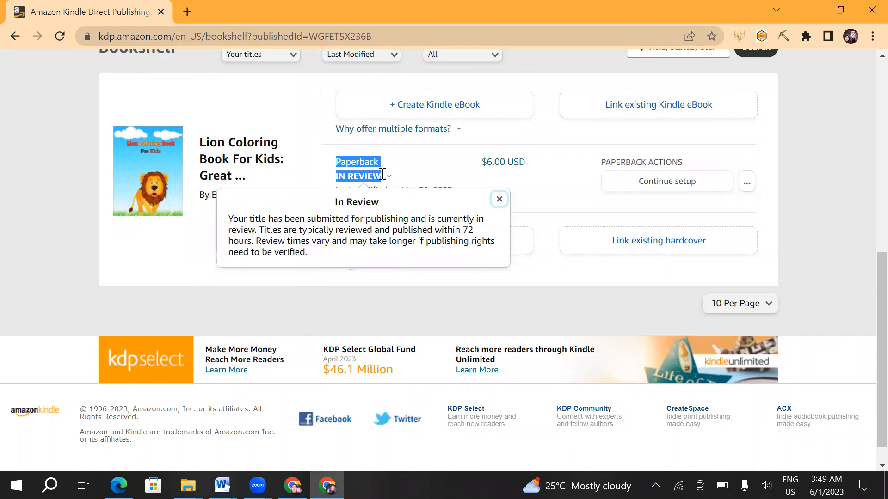
left_click(412, 164)
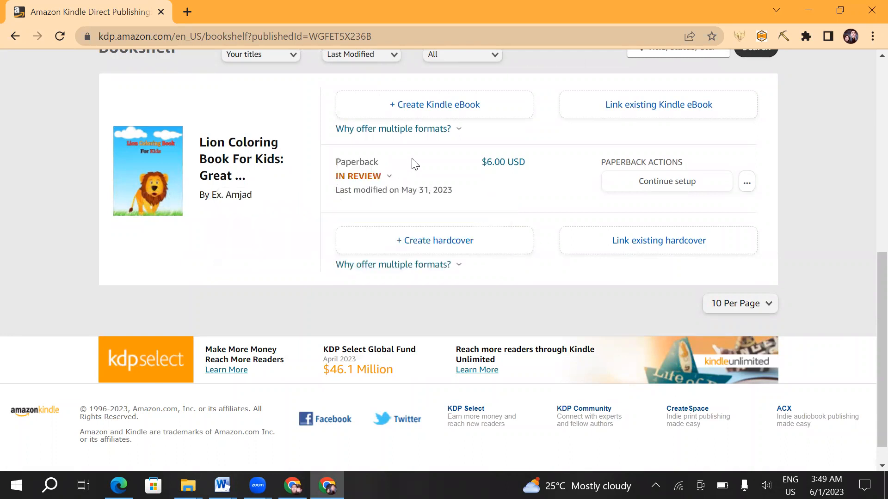
left_click(376, 176)
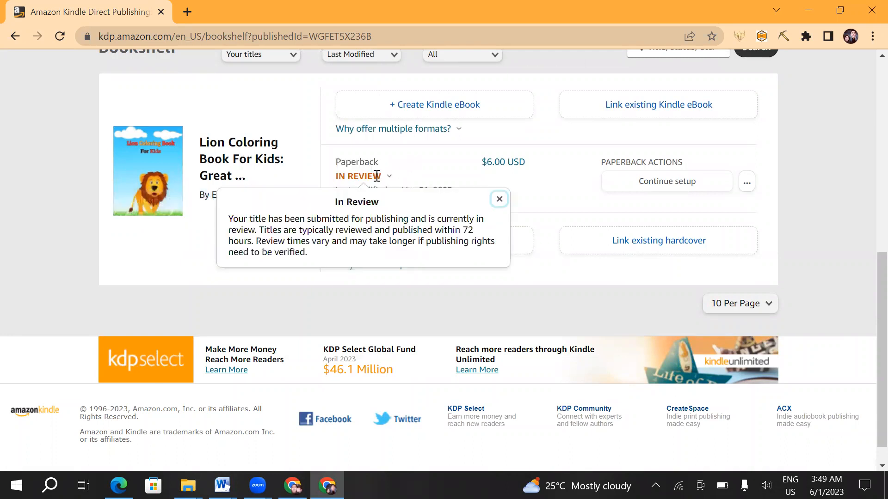
left_click_drag(382, 176, 337, 176)
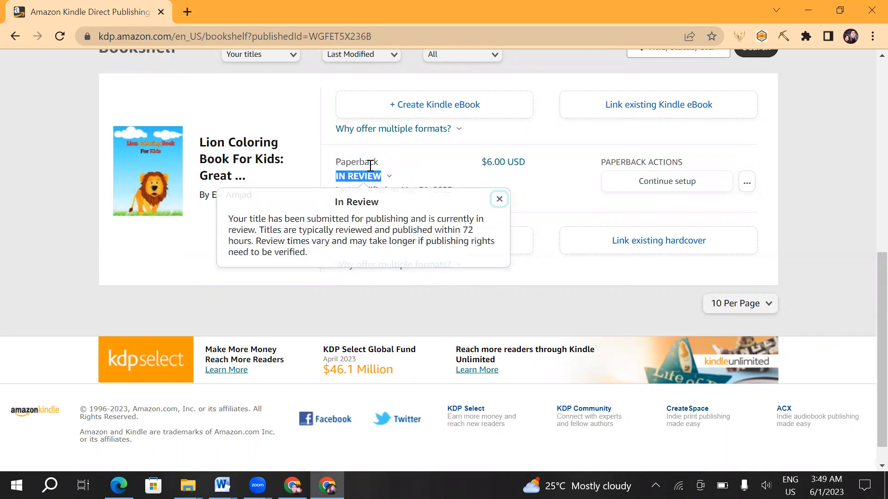
scroll(370, 166, "up", 1)
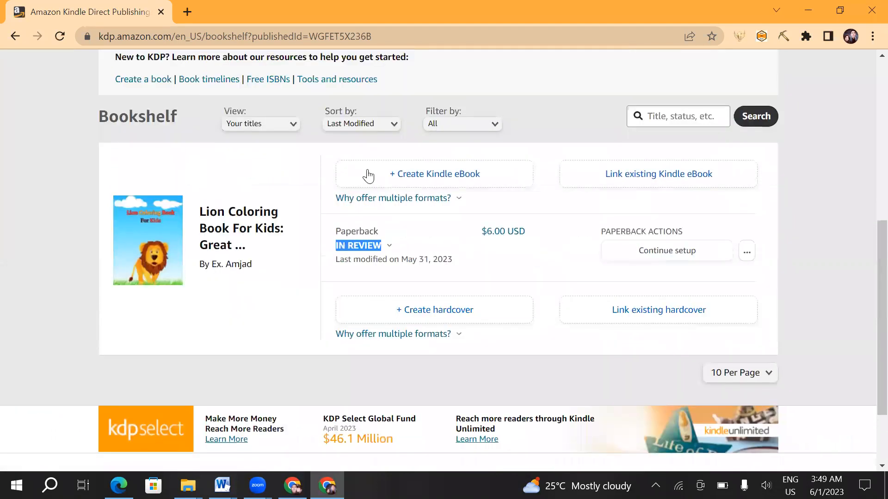
left_click(353, 244)
left_click_drag(336, 243, 381, 243)
left_click(390, 242)
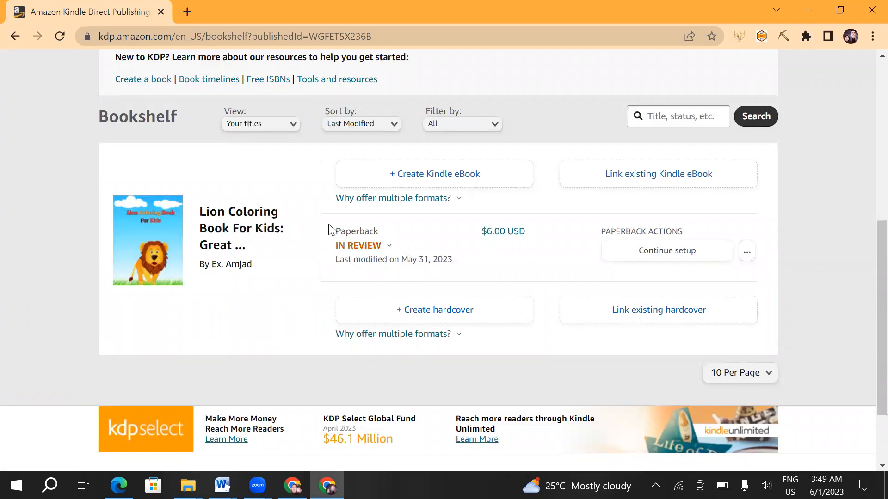
left_click_drag(336, 231, 376, 248)
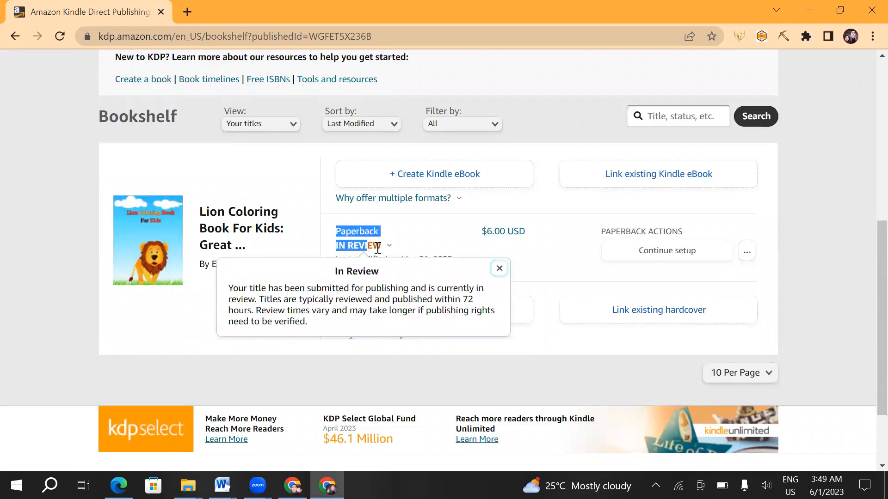